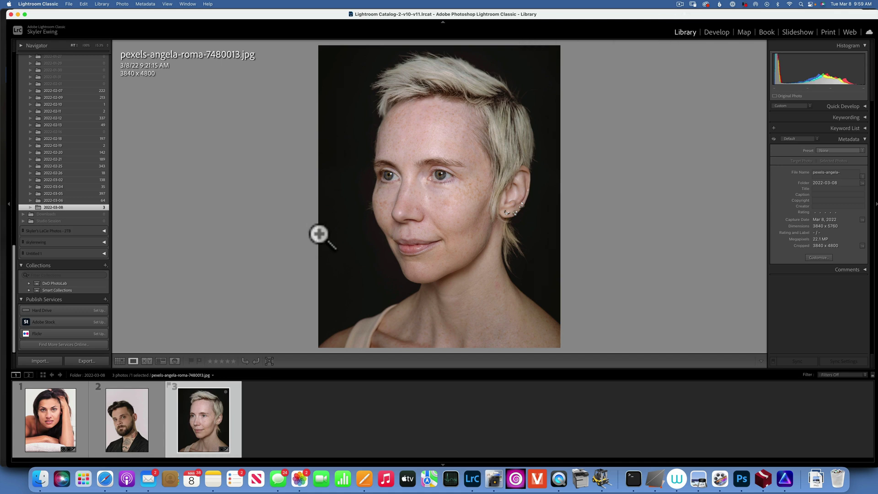
# Send the third photo, the portrait of the woman with short blonde hair, to PortraitPro Studio as a copy with Lightroom adjustments
pyautogui.click(124, 421)
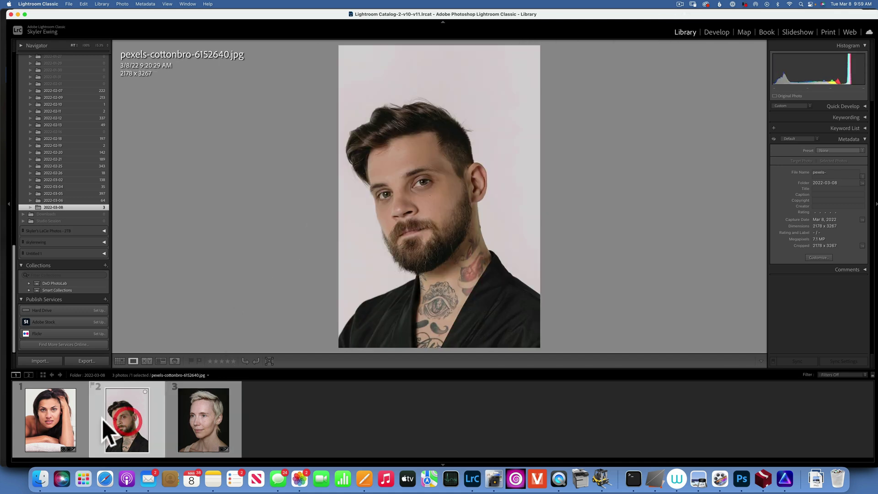
pyautogui.click(61, 421)
pyautogui.click(201, 423)
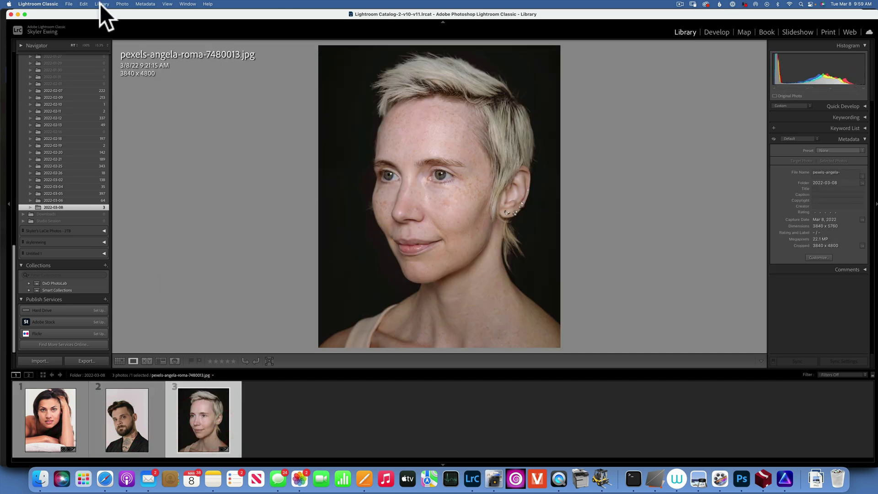
pyautogui.click(123, 4)
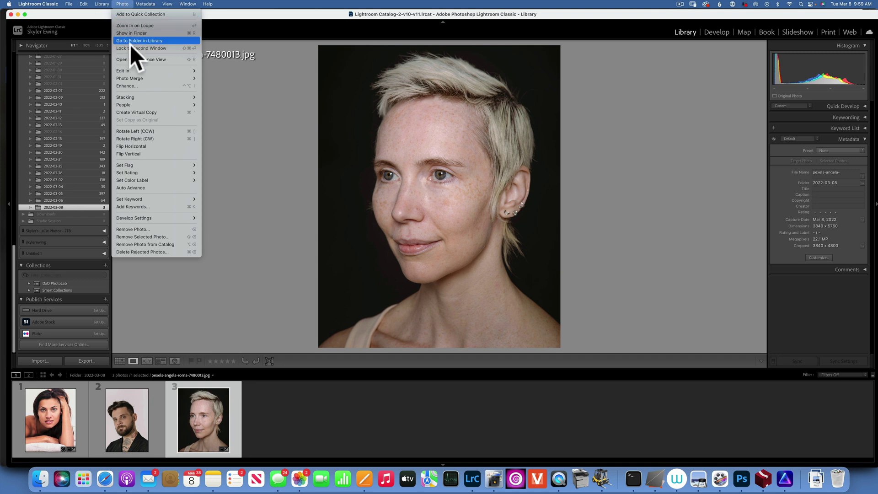
pyautogui.moveTo(133, 69)
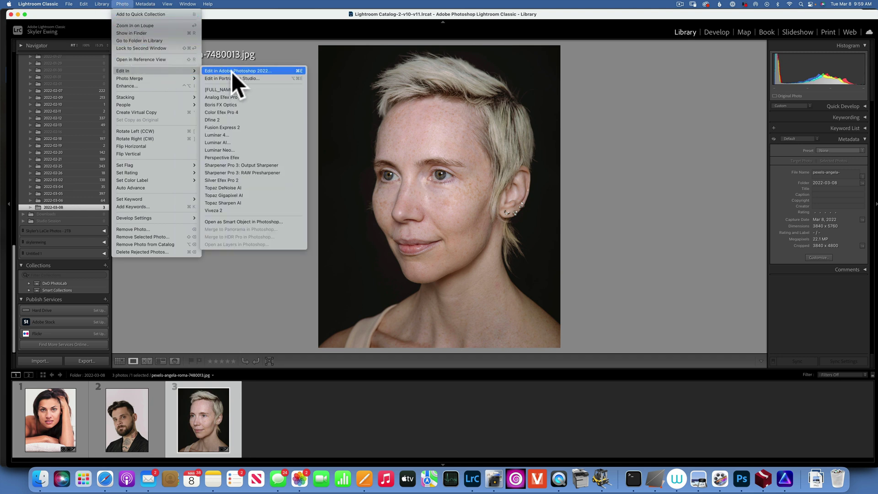
pyautogui.click(265, 79)
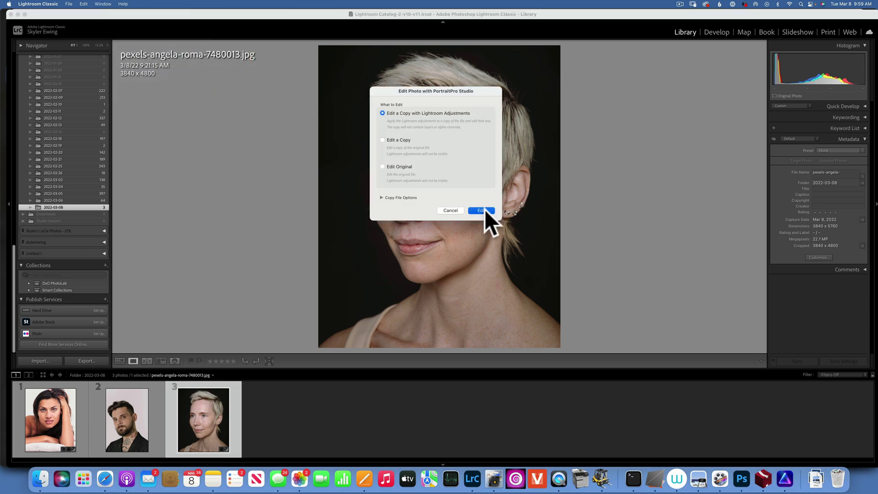
pyautogui.click(486, 210)
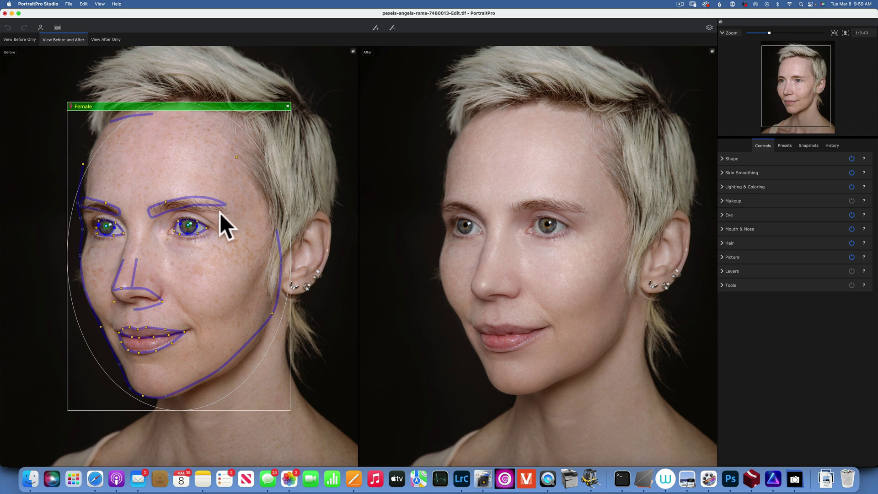
# Refine the detected outline at the outer end of the eyebrow and set the Shape Master Fade to 0
pyautogui.moveTo(224, 204); pyautogui.dragTo(229, 213)
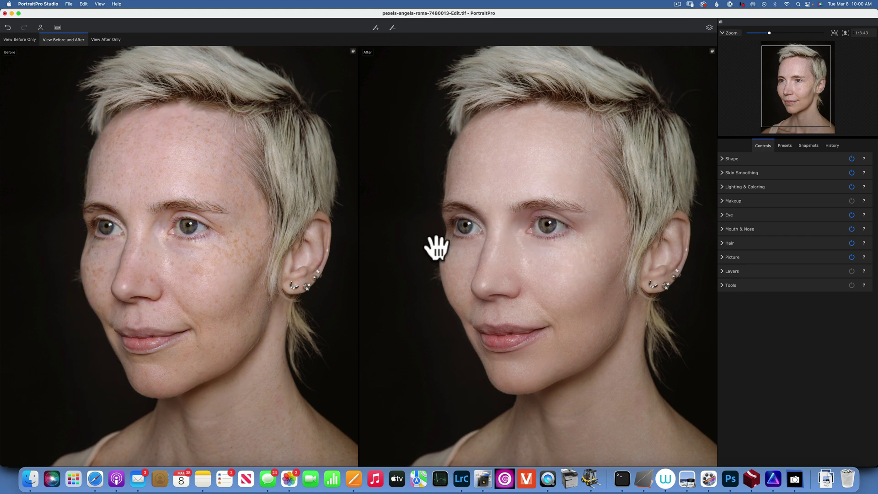
pyautogui.click(720, 157)
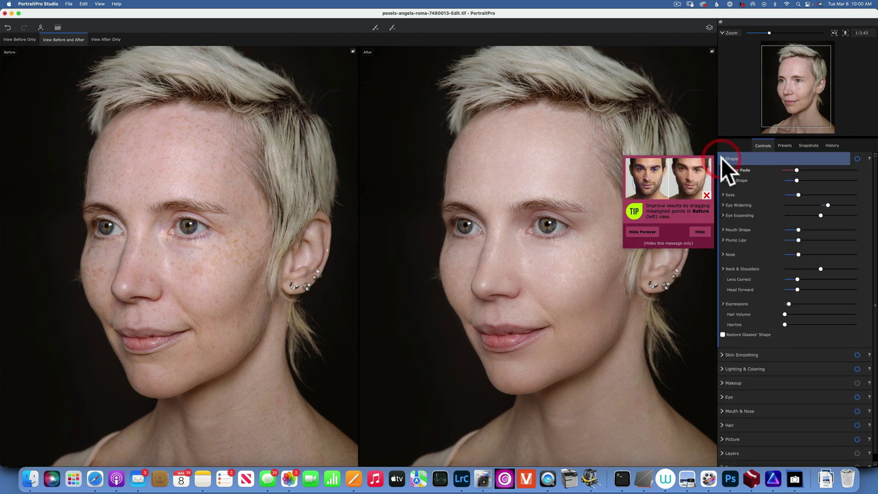
pyautogui.moveTo(796, 170); pyautogui.dragTo(774, 167)
pyautogui.click(774, 169)
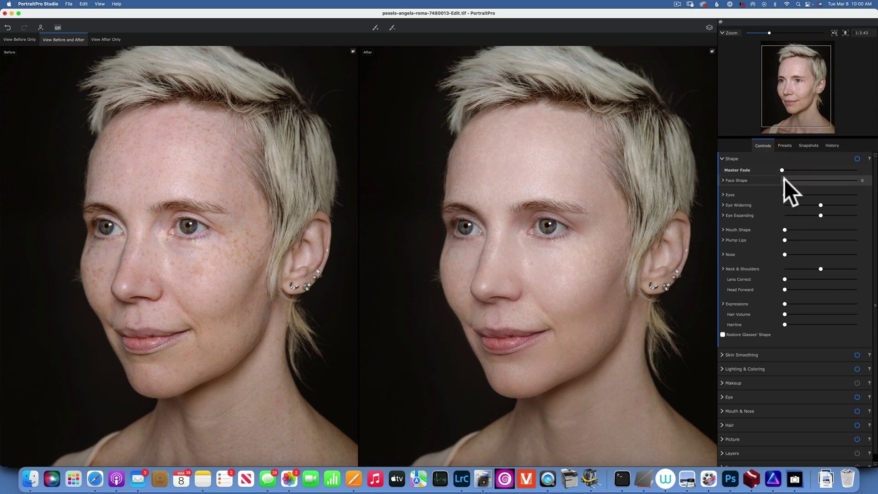
# Preview the Face Shape effect at 100, and reduce it to about 10 for the forehead and jaw
pyautogui.click(722, 181)
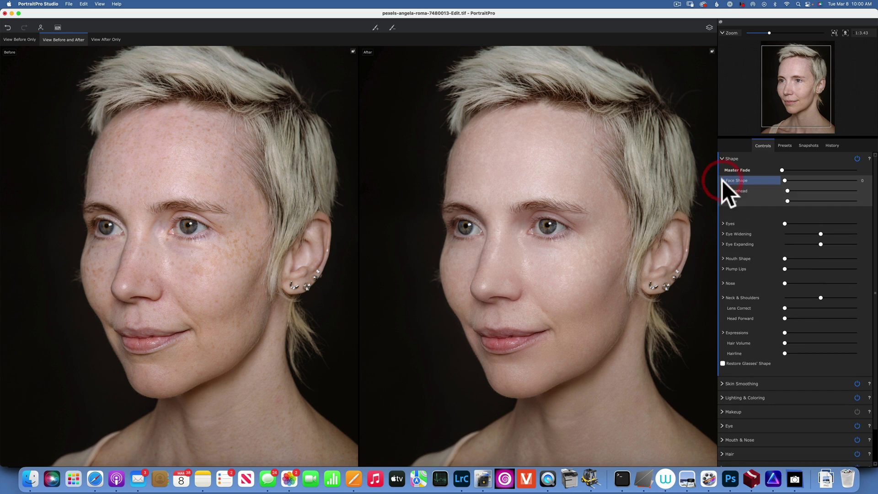
pyautogui.click(784, 179)
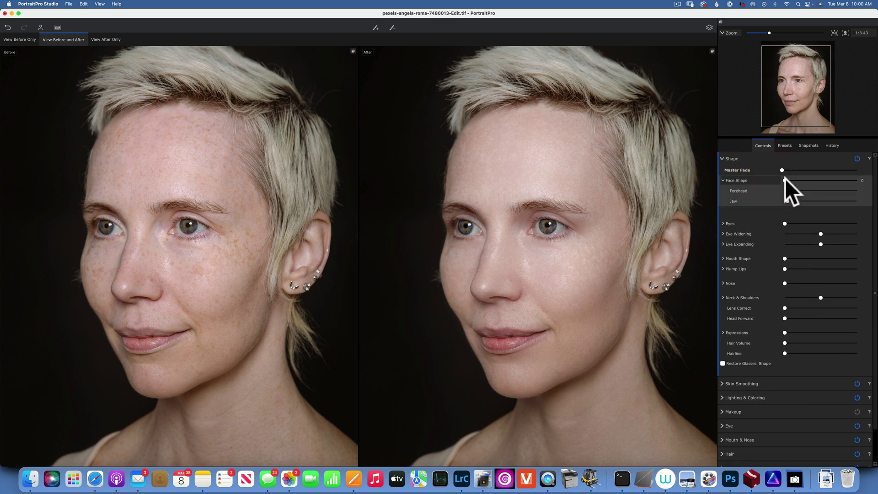
pyautogui.moveTo(786, 179); pyautogui.dragTo(858, 180)
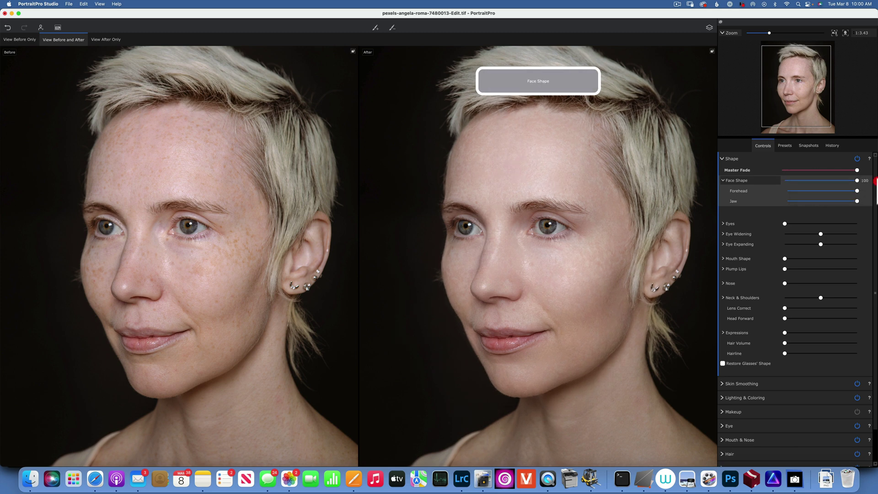
pyautogui.click(857, 180)
pyautogui.click(792, 180)
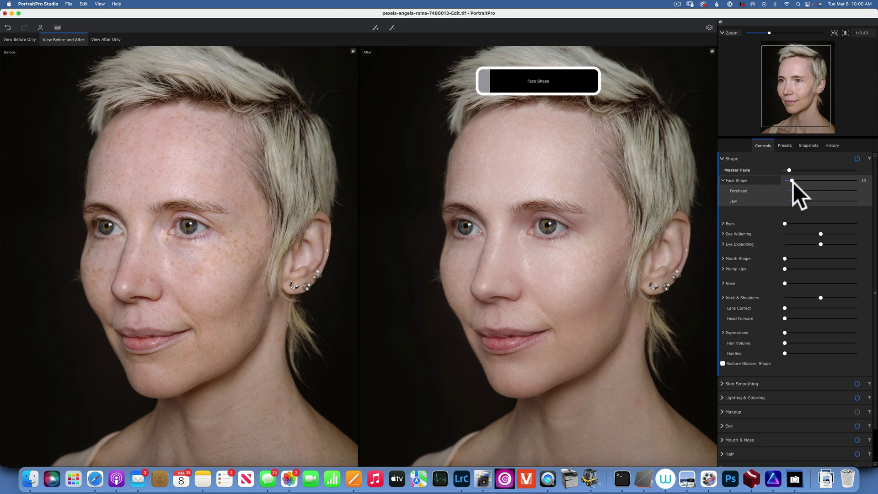
pyautogui.click(794, 182)
pyautogui.click(723, 181)
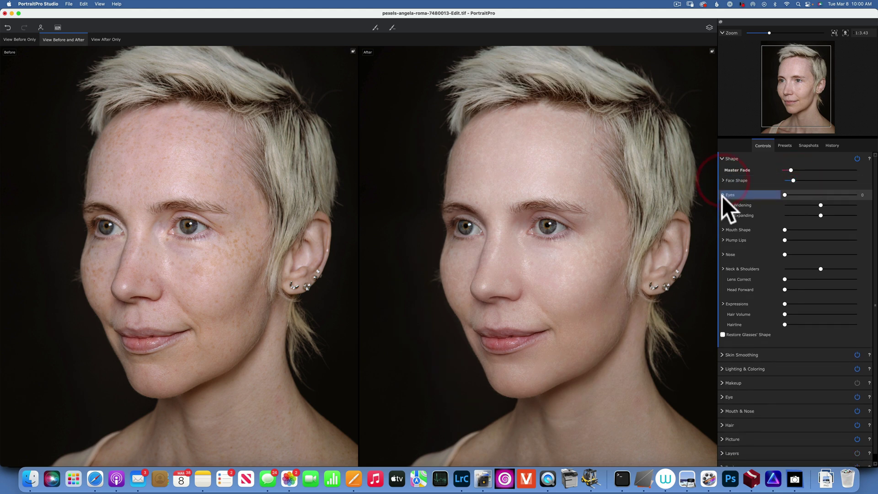
# Apply a slight Eyes reshaping of about 11 to both eyes and set Eyebrow Shape to 27
pyautogui.click(723, 195)
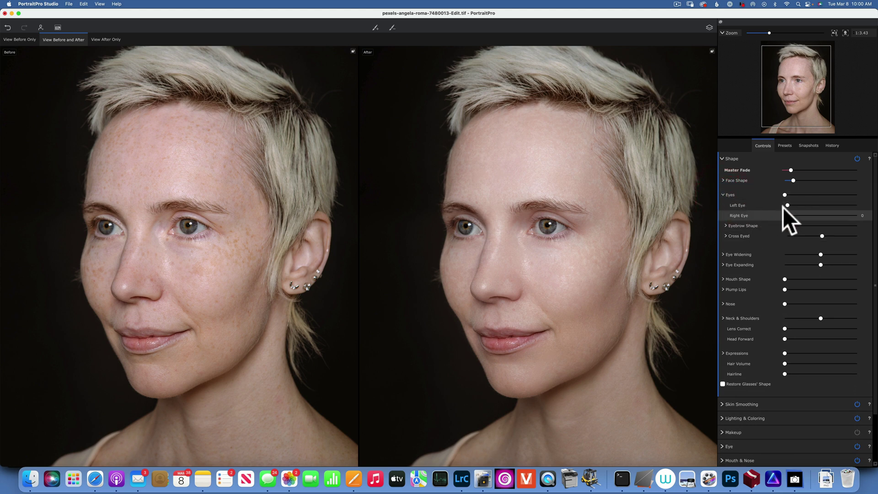
pyautogui.moveTo(784, 194); pyautogui.dragTo(876, 195)
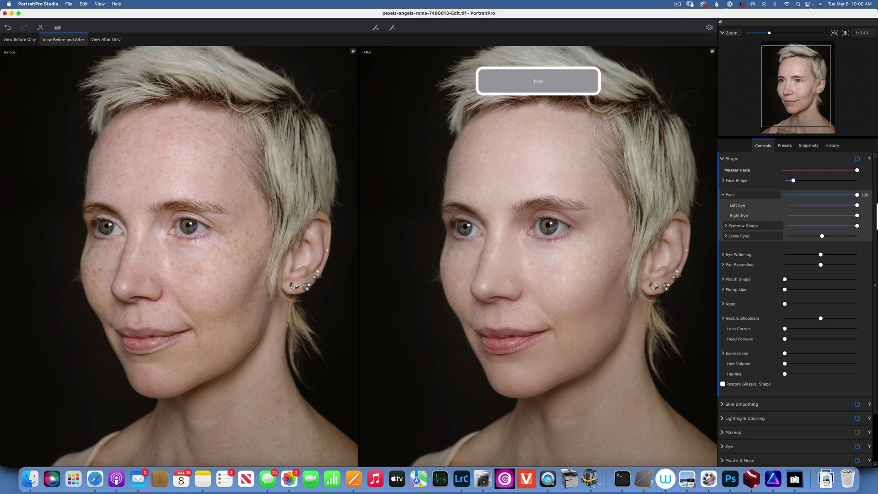
pyautogui.moveTo(850, 206); pyautogui.dragTo(794, 203)
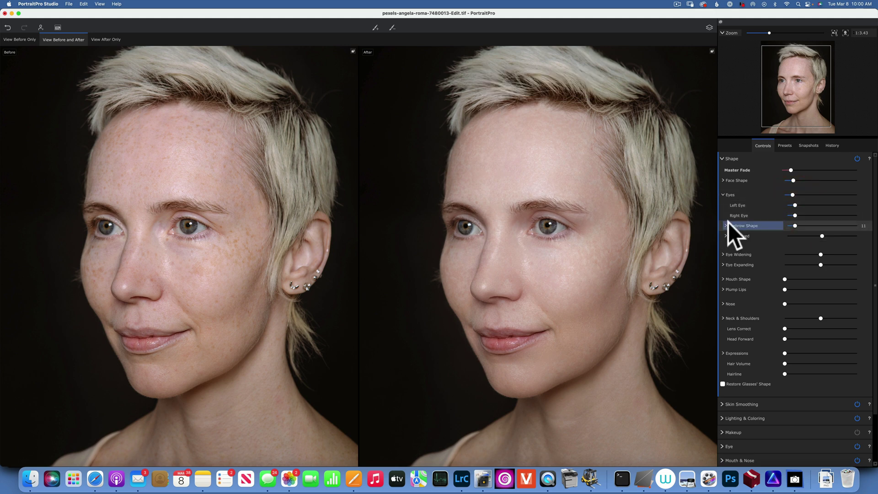
pyautogui.click(725, 226)
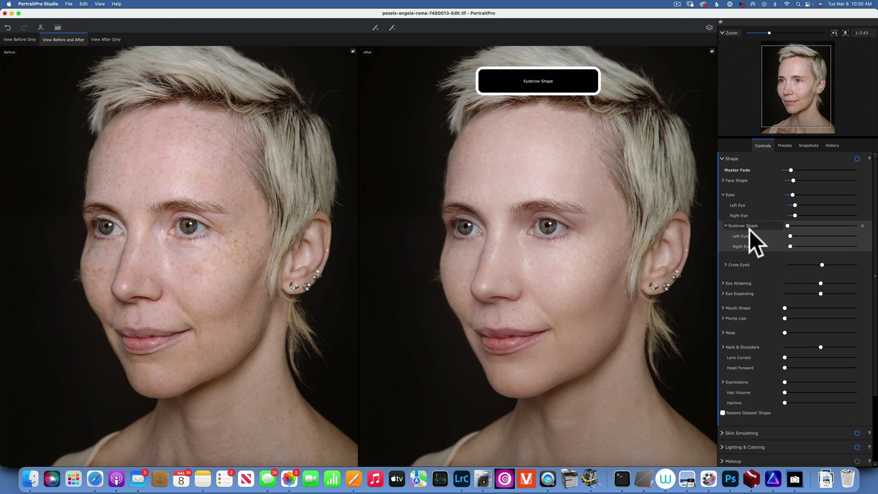
pyautogui.moveTo(814, 228); pyautogui.dragTo(807, 232)
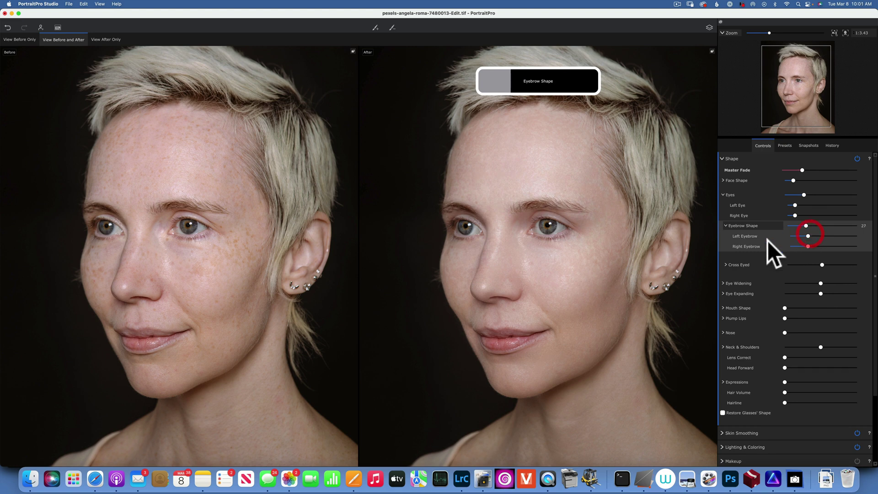
# Try the Cross Eyed and Eye Widening adjustments on the portrait and return both to 0
pyautogui.click(726, 264)
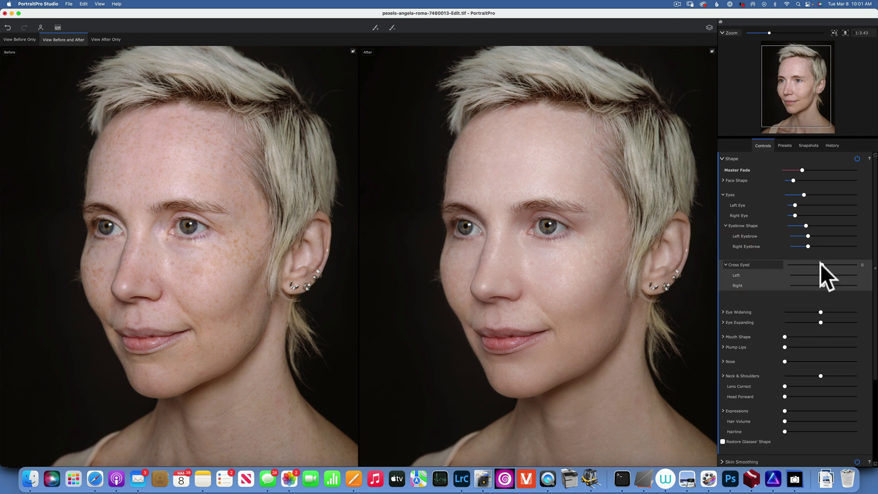
pyautogui.moveTo(822, 264)
pyautogui.mouseDown()
pyautogui.moveTo(876, 266)
pyautogui.moveTo(696, 270)
pyautogui.moveTo(836, 268)
pyautogui.moveTo(823, 265)
pyautogui.mouseUp()
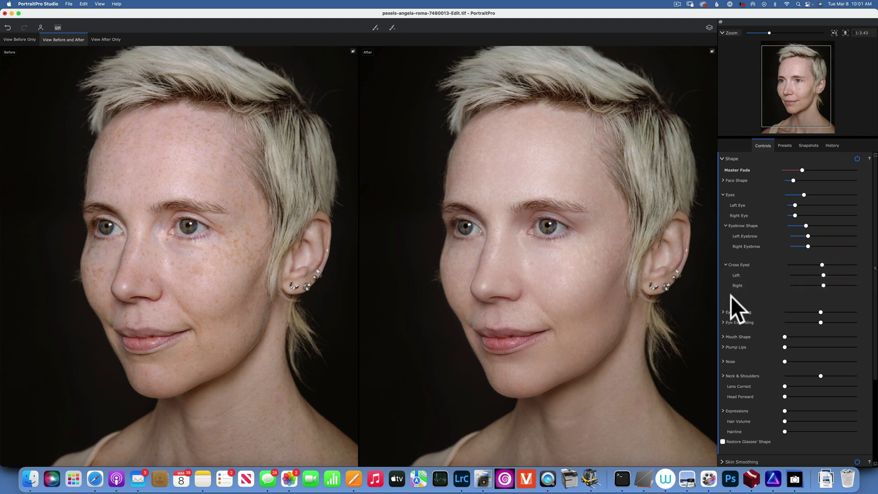
pyautogui.click(724, 312)
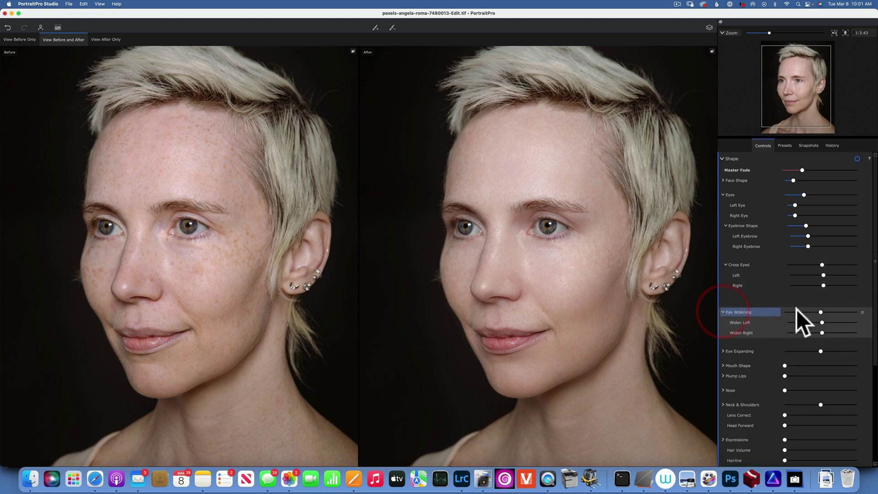
pyautogui.moveTo(826, 310)
pyautogui.mouseDown()
pyautogui.moveTo(876, 314)
pyautogui.moveTo(819, 313)
pyautogui.mouseUp()
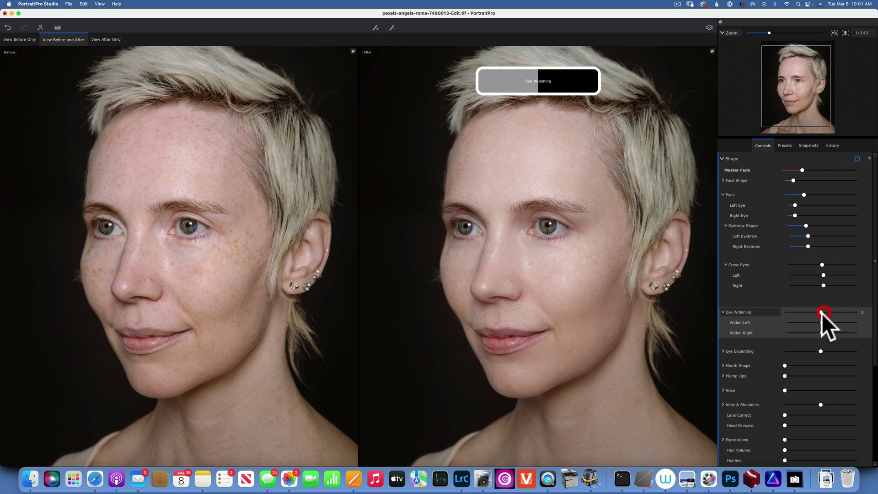
# Try stronger Mouth Shape and lip Expression adjustments on the portrait, and reset them to neutral
pyautogui.scroll(-3, 805, 311)
pyautogui.scroll(-2, 806, 311)
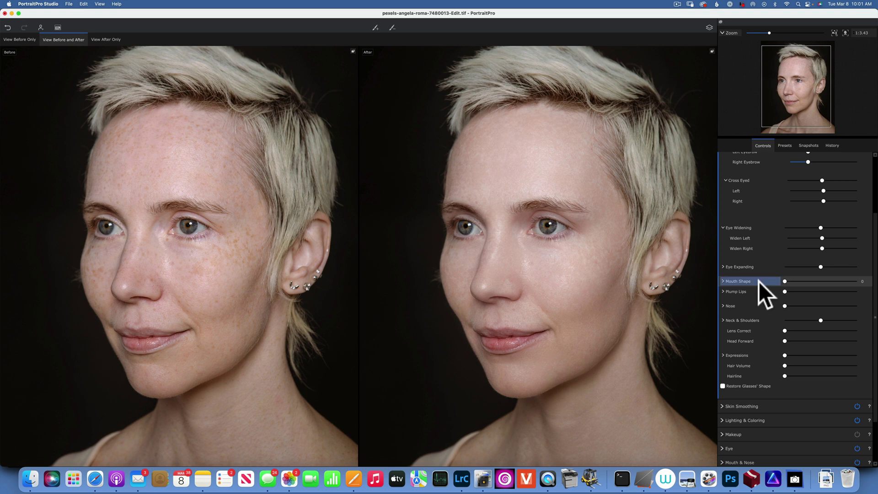
pyautogui.click(723, 280)
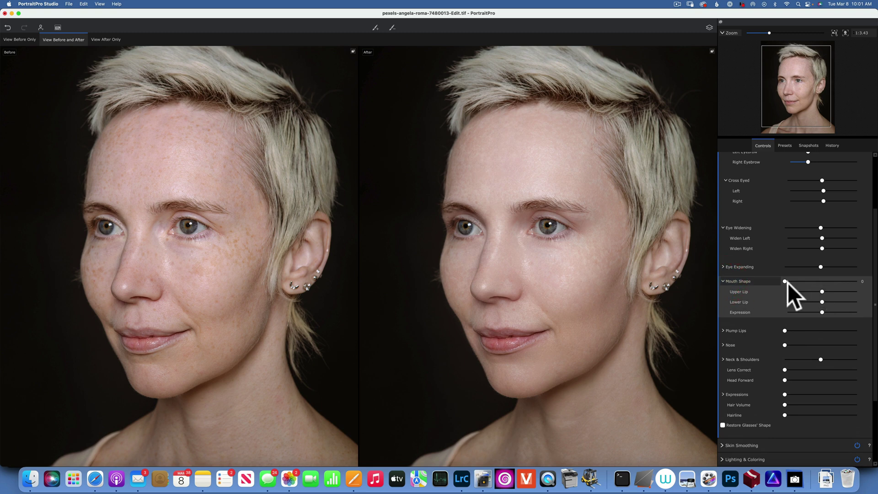
pyautogui.moveTo(785, 281); pyautogui.dragTo(846, 290)
pyautogui.moveTo(782, 289); pyautogui.dragTo(805, 311)
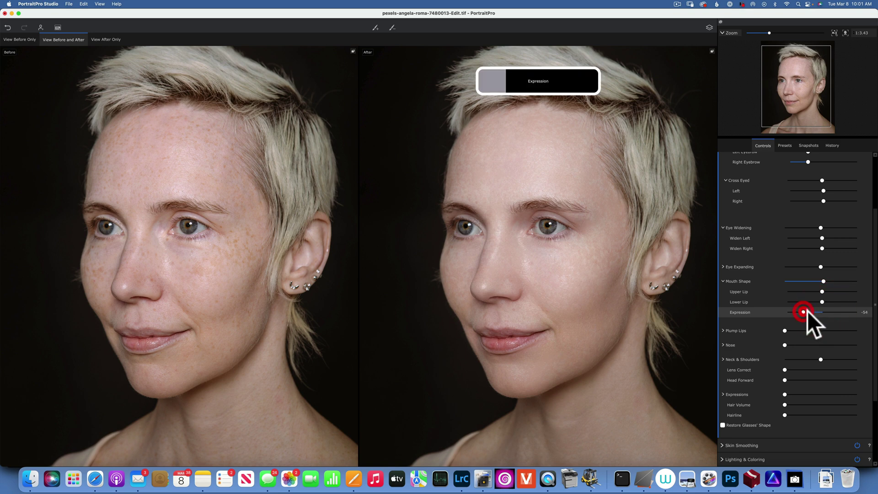
pyautogui.click(822, 313)
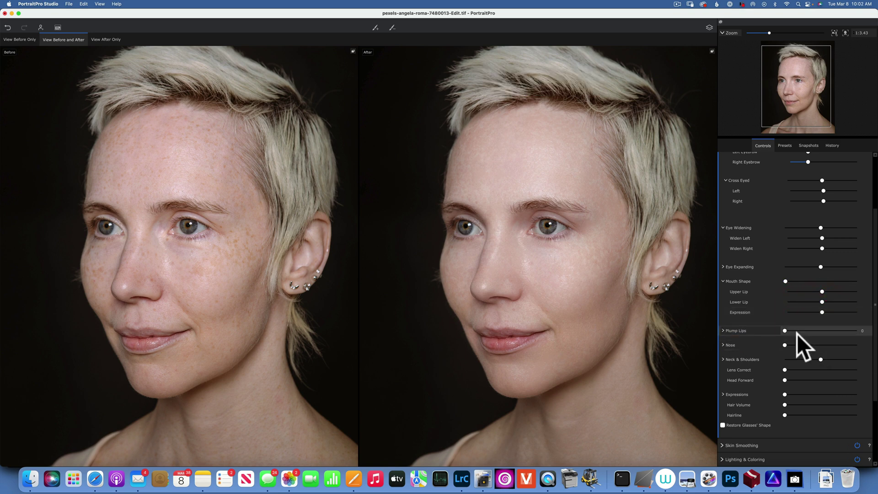
# Try the Plump Lips effect at high strength, return it to 0 and show its upper and lower lip settings
pyautogui.click(786, 330)
pyautogui.moveTo(838, 332); pyautogui.dragTo(862, 331)
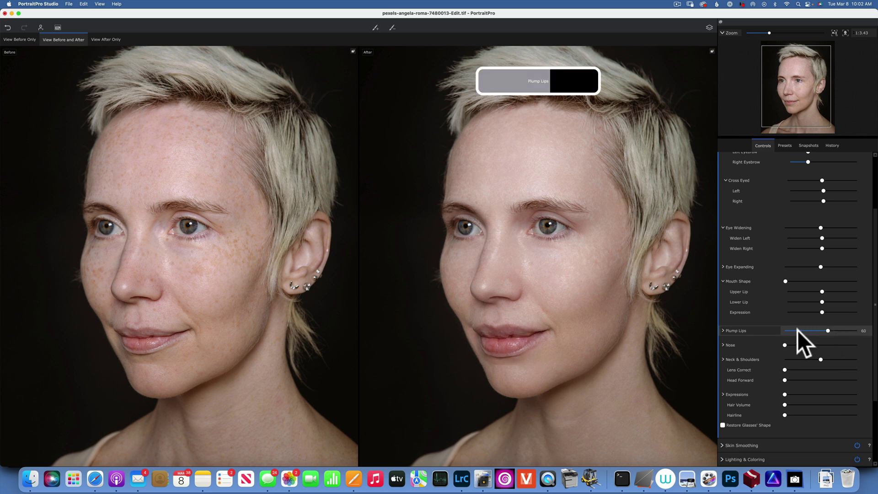
pyautogui.click(783, 333)
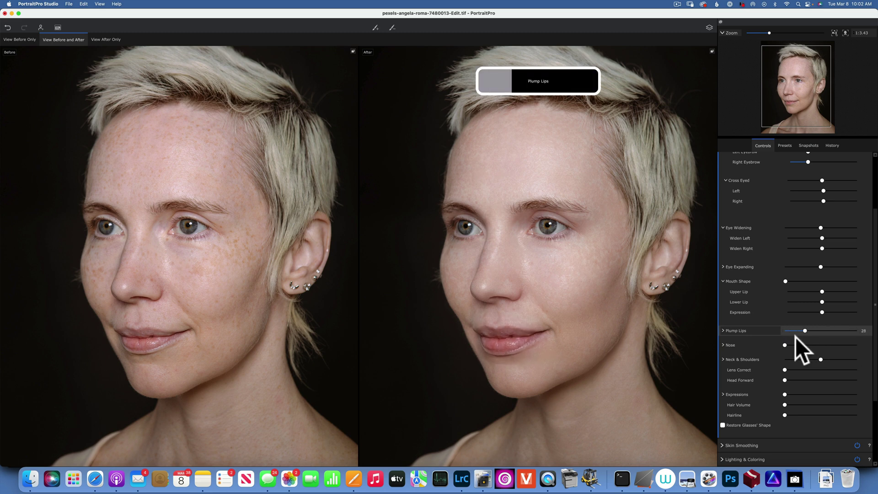
pyautogui.click(724, 331)
# Apply a slight Nose Shape correction and try the other nose adjustments, keeping Shorten Nose, Slim Tip and Slim Nose at 0
pyautogui.scroll(-3, 724, 331)
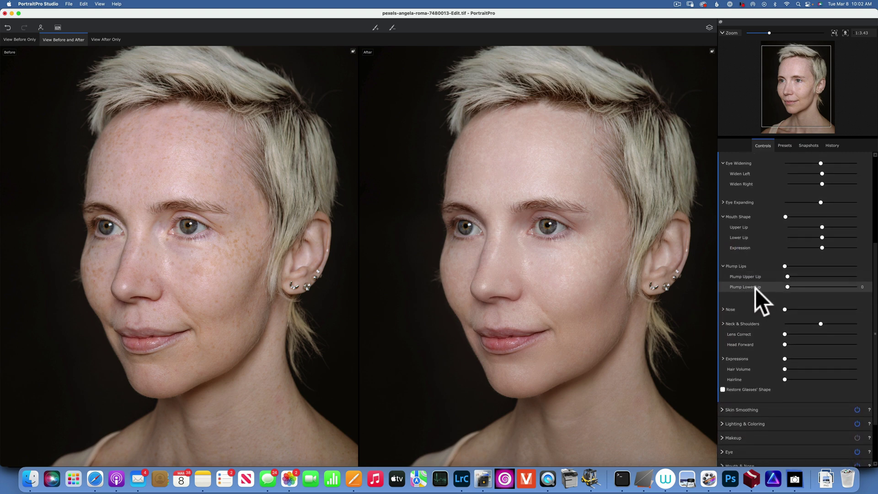
pyautogui.click(724, 308)
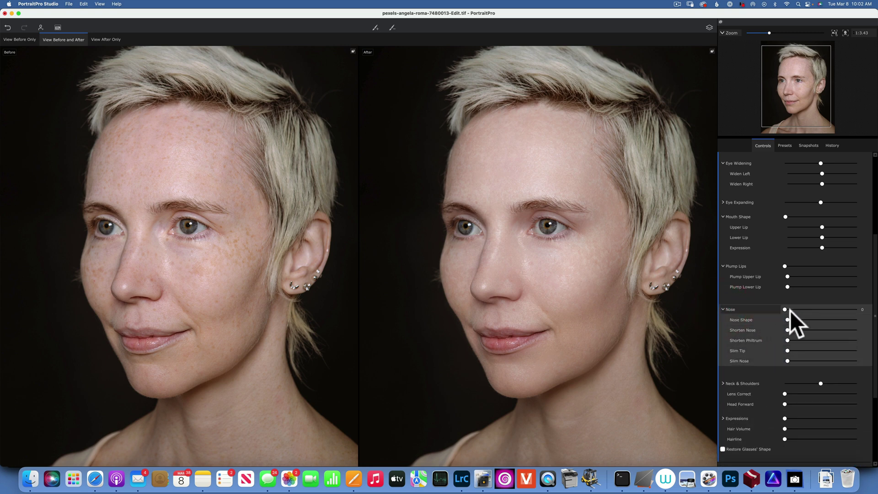
pyautogui.moveTo(786, 310); pyautogui.dragTo(872, 316)
pyautogui.moveTo(767, 305)
pyautogui.mouseDown()
pyautogui.moveTo(804, 314)
pyautogui.moveTo(803, 323)
pyautogui.moveTo(774, 315)
pyautogui.mouseUp()
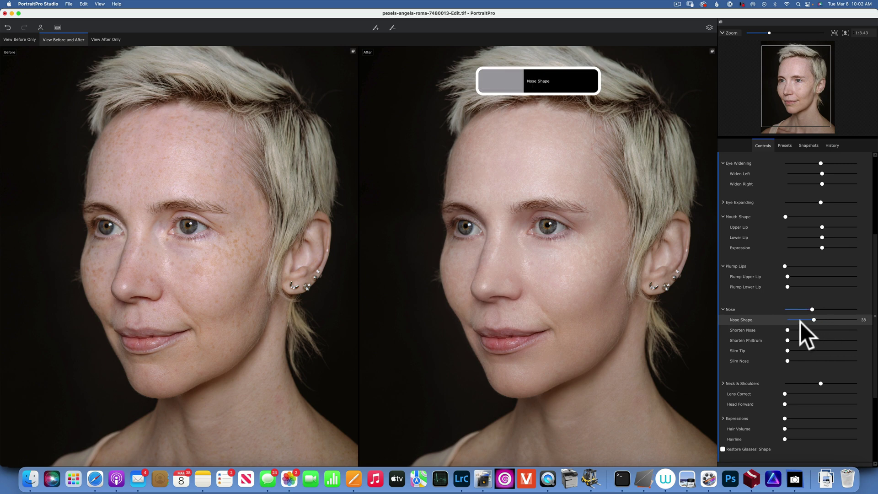
pyautogui.moveTo(787, 320)
pyautogui.mouseDown()
pyautogui.moveTo(859, 330)
pyautogui.moveTo(785, 336)
pyautogui.mouseUp()
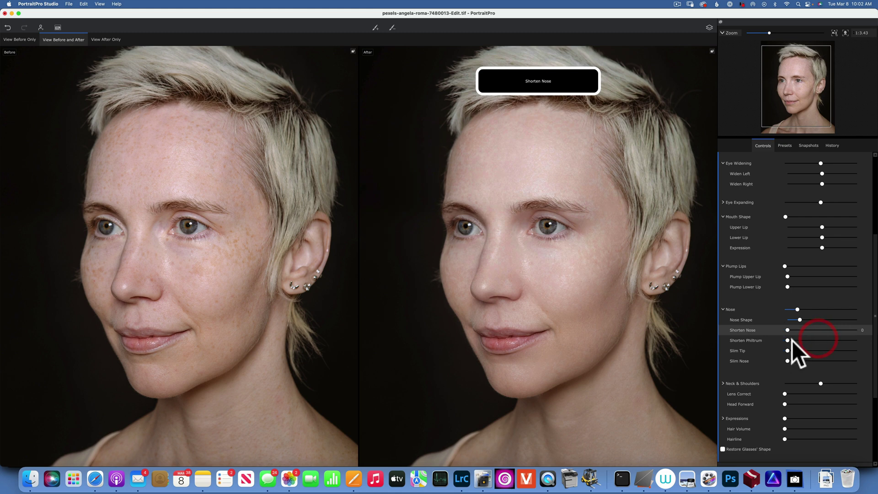
pyautogui.moveTo(787, 350)
pyautogui.mouseDown()
pyautogui.moveTo(865, 359)
pyautogui.moveTo(781, 354)
pyautogui.moveTo(863, 363)
pyautogui.moveTo(783, 362)
pyautogui.mouseUp()
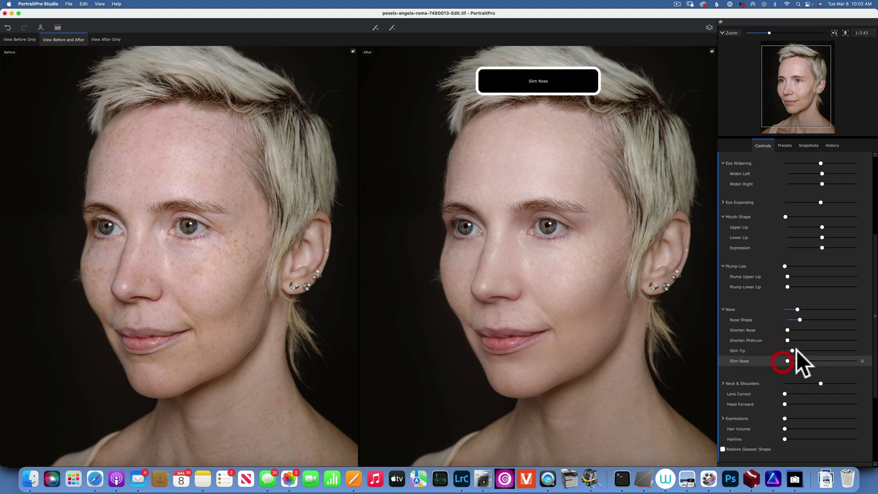
pyautogui.click(778, 348)
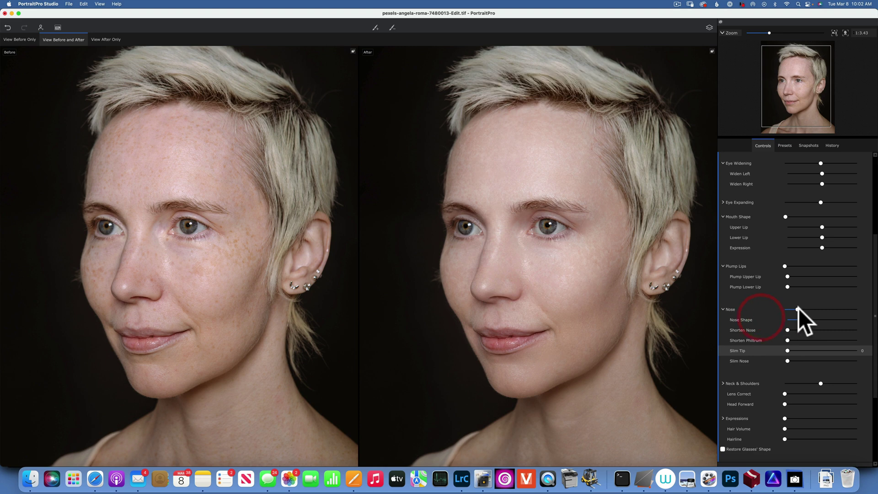
# Reset the overall Nose adjustment to 0, including all of its individual nose settings
pyautogui.moveTo(799, 309); pyautogui.dragTo(783, 310)
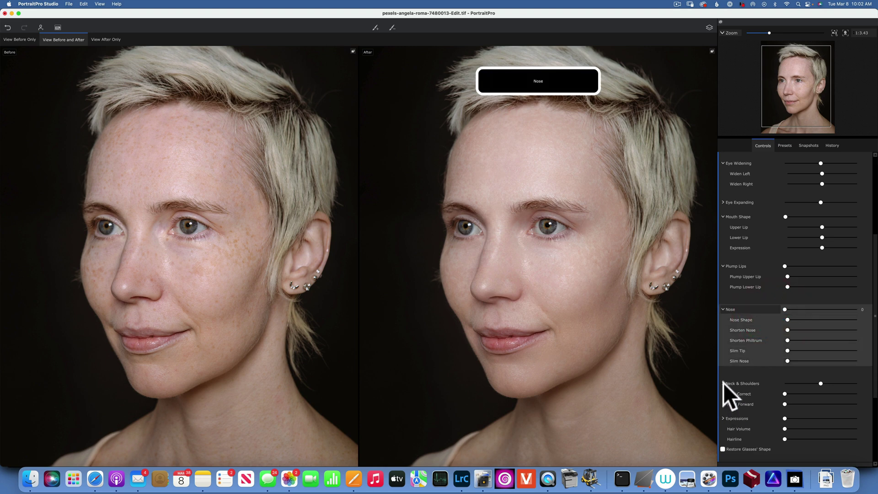
# Try the Neck & Shoulders adjustment at full strength, return it to 0 and collapse its settings
pyautogui.scroll(-3, 723, 383)
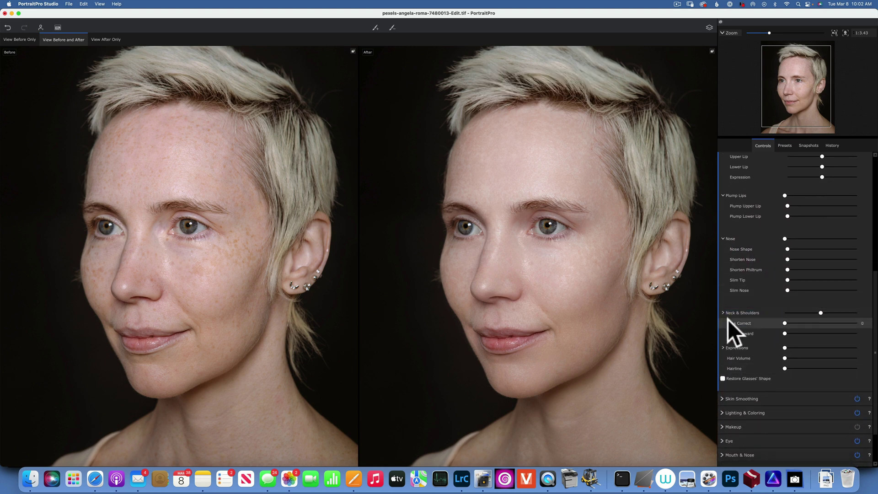
pyautogui.click(723, 312)
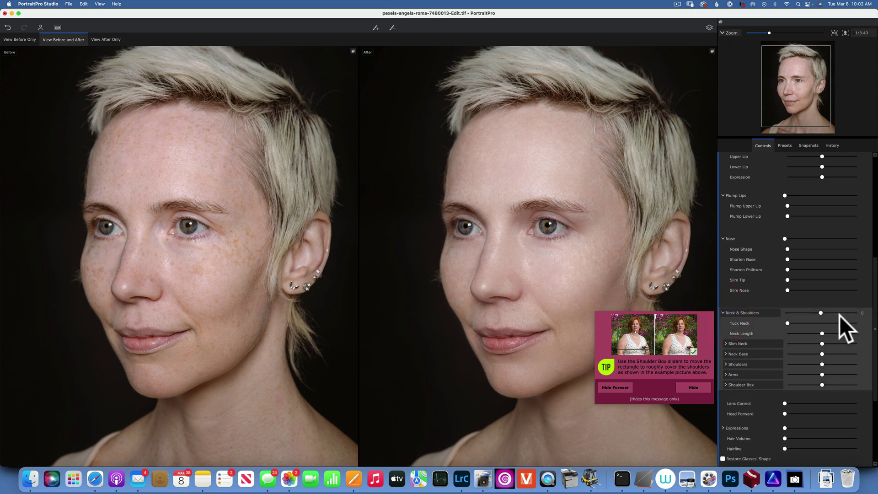
pyautogui.moveTo(821, 312); pyautogui.dragTo(856, 313)
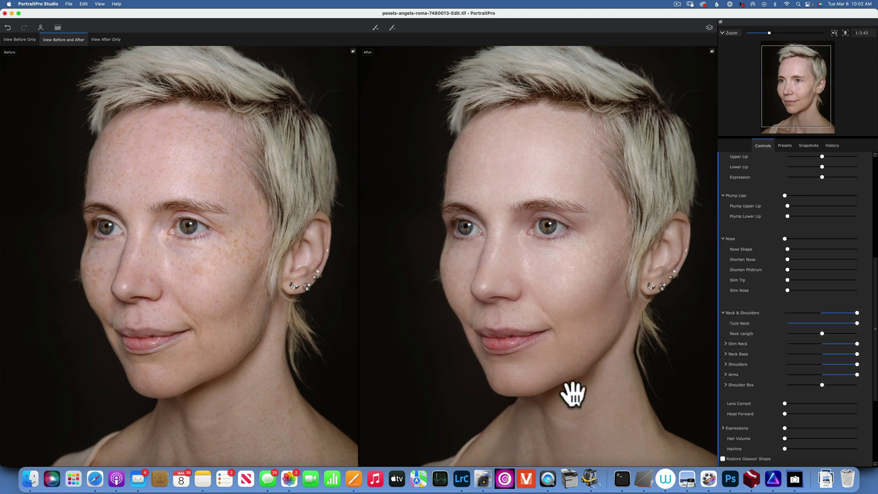
pyautogui.moveTo(857, 313); pyautogui.dragTo(823, 321)
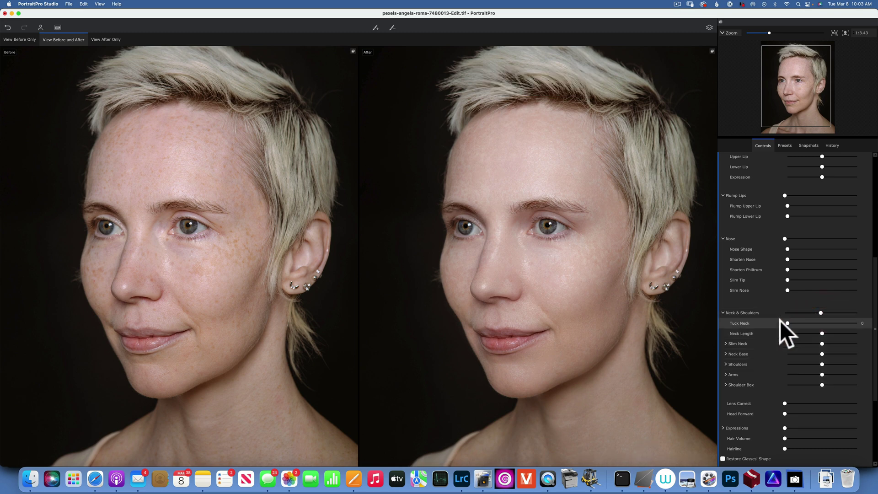
pyautogui.click(723, 314)
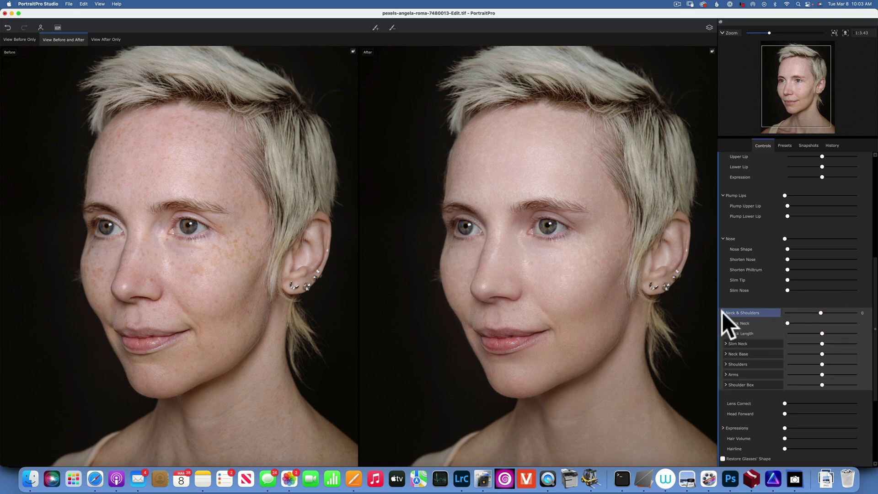
pyautogui.click(722, 312)
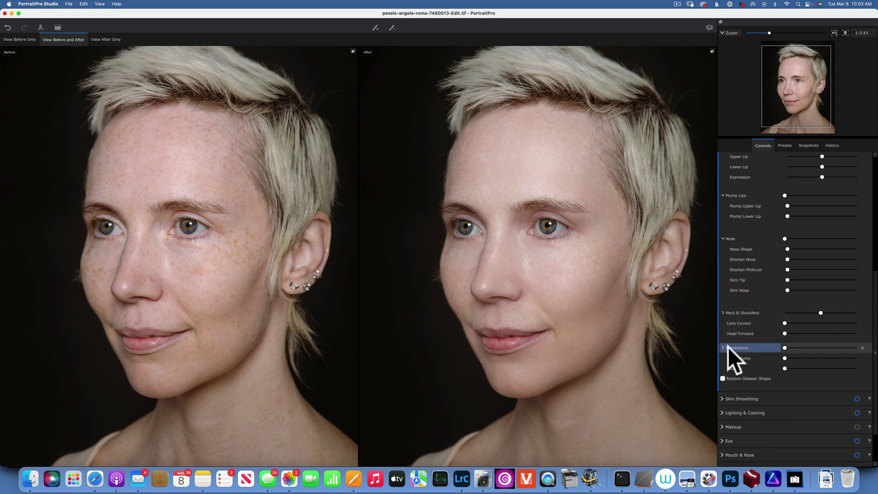
# Try the Expressions and Hair Volume adjustments on the portrait and return both to 0
pyautogui.moveTo(793, 347); pyautogui.dragTo(750, 342)
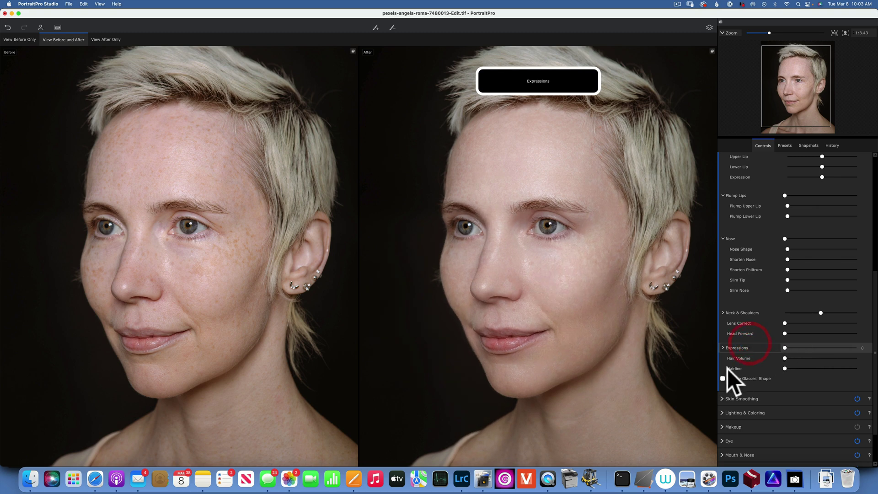
pyautogui.moveTo(783, 356); pyautogui.dragTo(727, 347)
pyautogui.moveTo(785, 359); pyautogui.dragTo(869, 373)
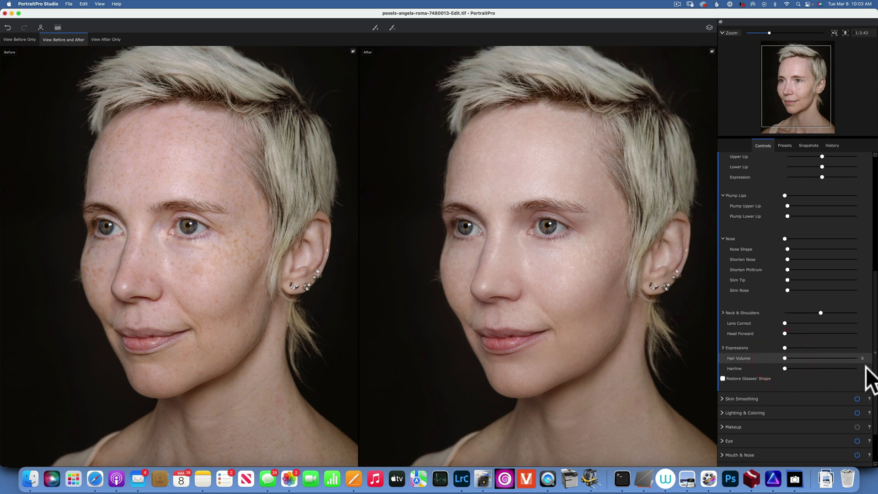
pyautogui.press('super+z')
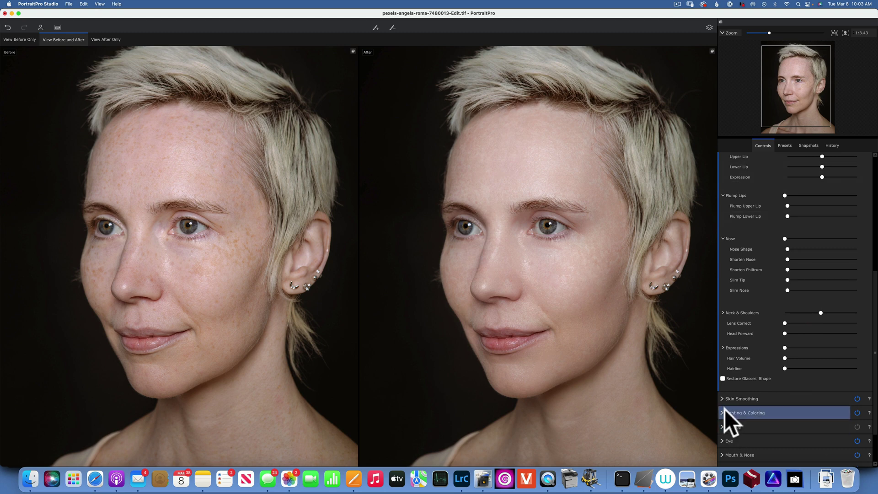
# Show the Skin Smoothing settings and reduce their Master Fade to slightly below half
pyautogui.scroll(-3, 724, 399)
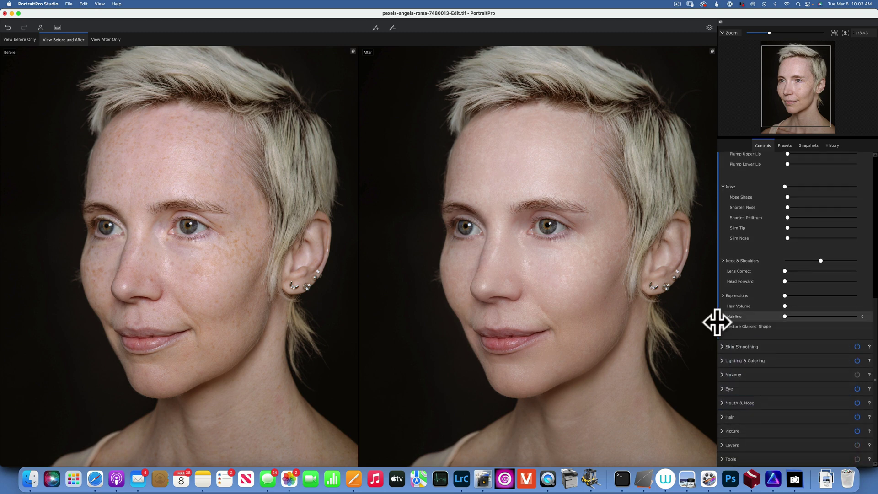
pyautogui.click(722, 347)
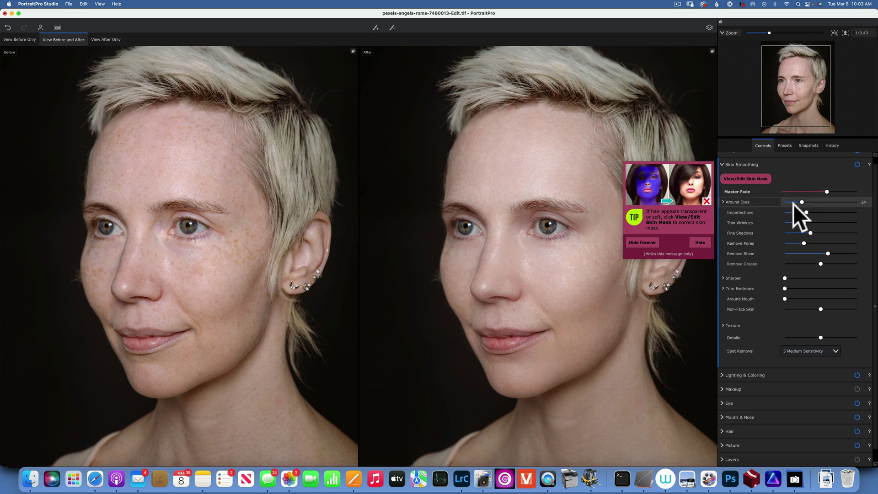
pyautogui.moveTo(828, 191); pyautogui.dragTo(815, 193)
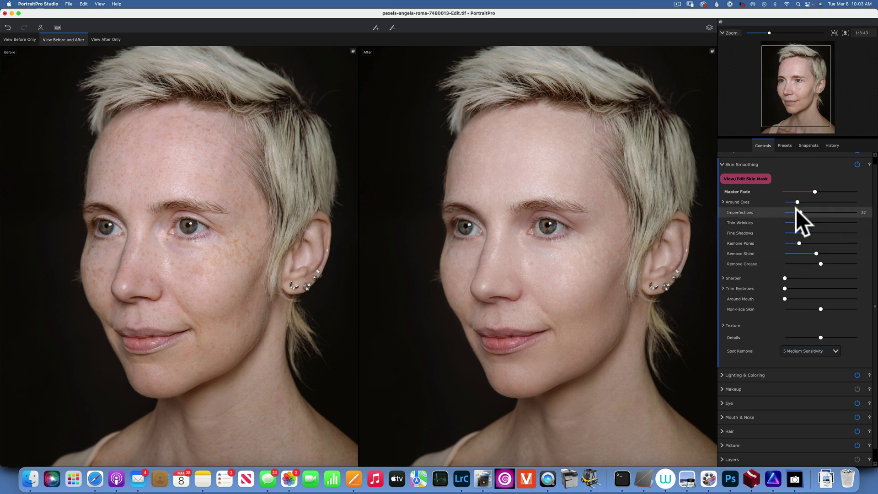
# Show the Sharpen scale setting, try Trim Eyebrows at 100 and return it to 0
pyautogui.click(723, 278)
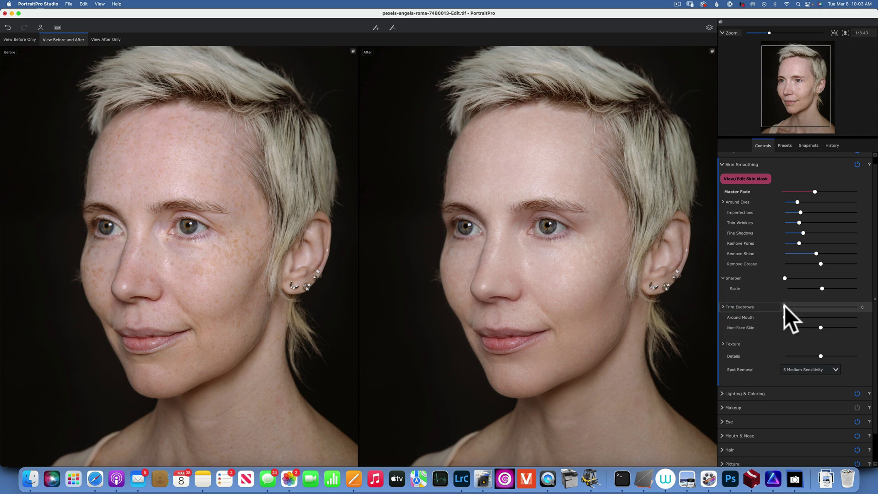
pyautogui.moveTo(785, 307); pyautogui.dragTo(857, 307)
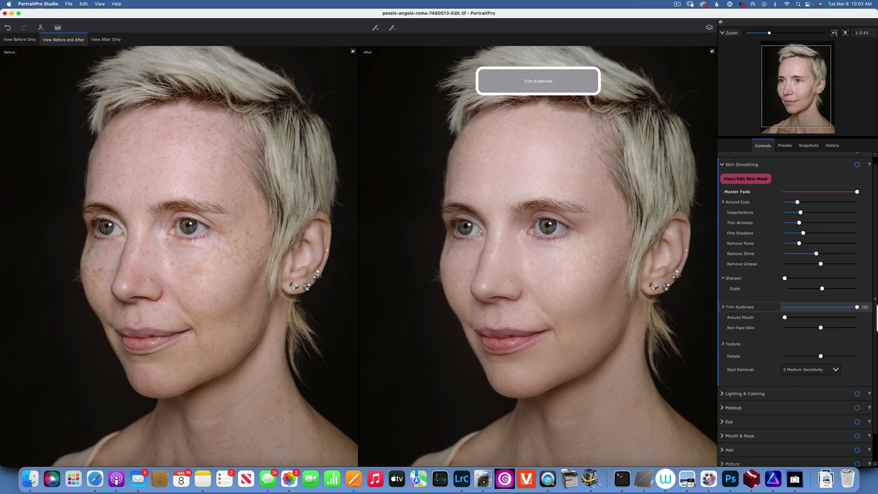
pyautogui.click(750, 306)
pyautogui.click(753, 305)
pyautogui.click(761, 307)
# Show the skin Texture settings under Skin Smoothing and collapse them again
pyautogui.scroll(-3, 749, 313)
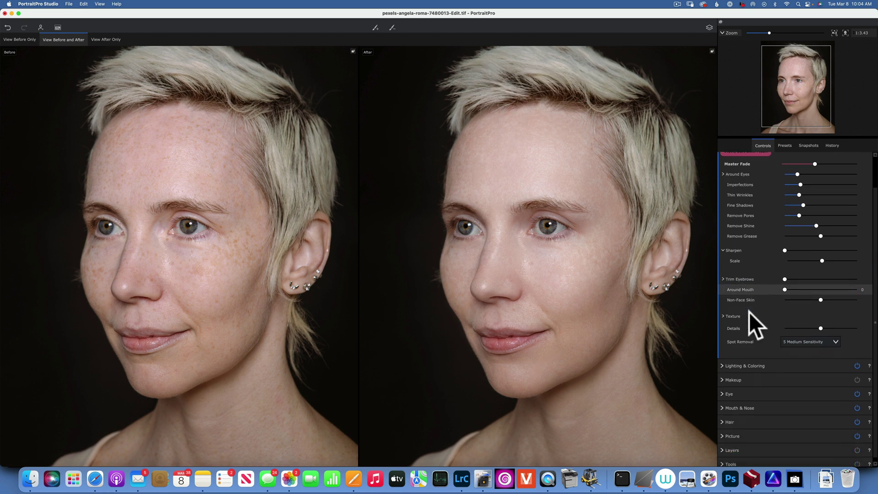
pyautogui.click(724, 311)
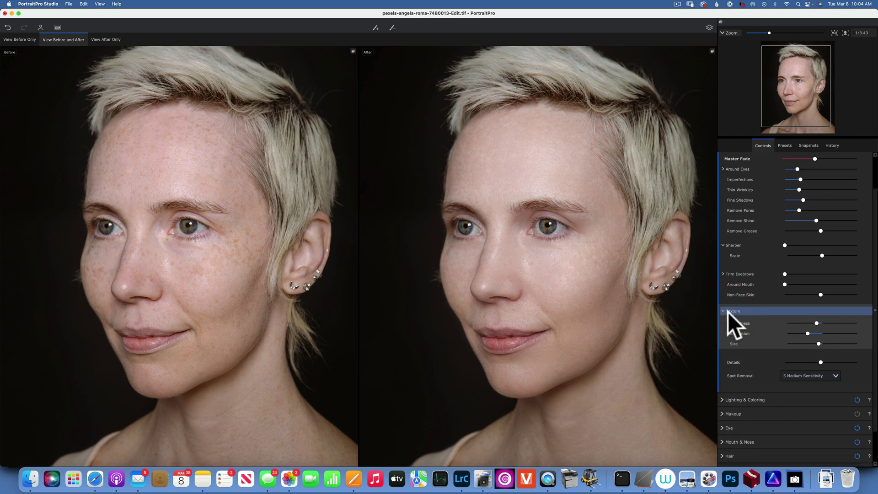
pyautogui.click(724, 311)
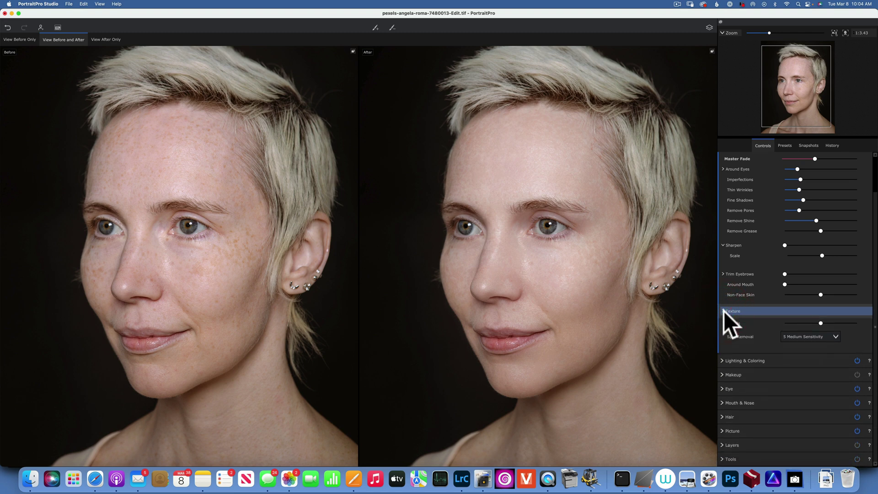
# Show the Lighting & Coloring settings, move the light on the head model slightly higher and raise the Master Fade
pyautogui.click(722, 360)
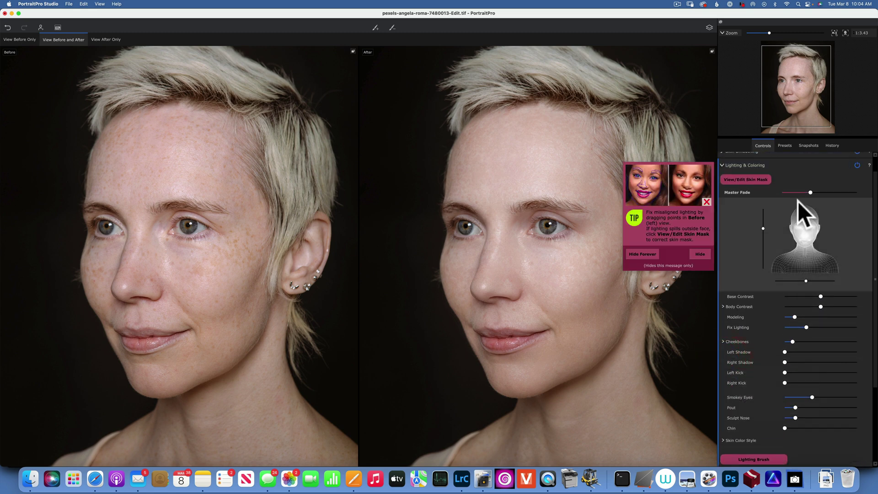
pyautogui.moveTo(799, 201)
pyautogui.mouseDown()
pyautogui.moveTo(800, 236)
pyautogui.moveTo(800, 202)
pyautogui.moveTo(731, 204)
pyautogui.moveTo(740, 215)
pyautogui.moveTo(857, 221)
pyautogui.moveTo(803, 214)
pyautogui.mouseUp()
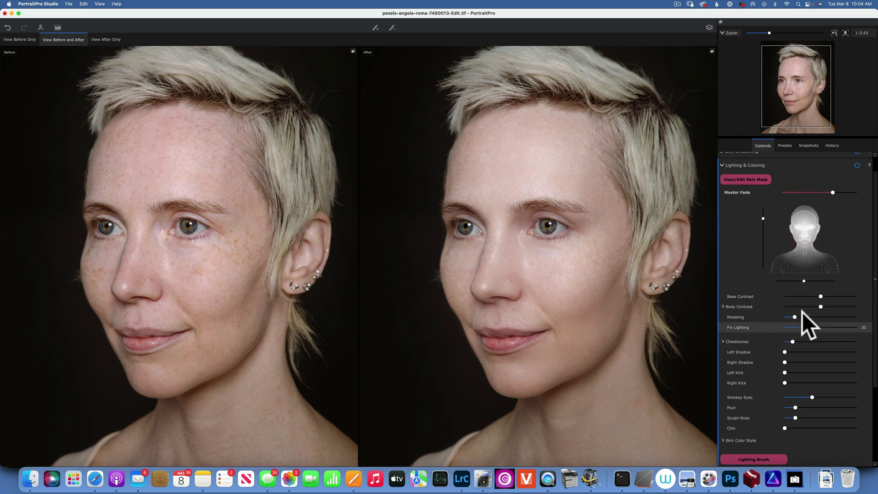
# Raise Base Contrast to nearly 100, fine-tune the light position and reduce the lighting Master Fade to about two thirds
pyautogui.moveTo(821, 296); pyautogui.dragTo(869, 304)
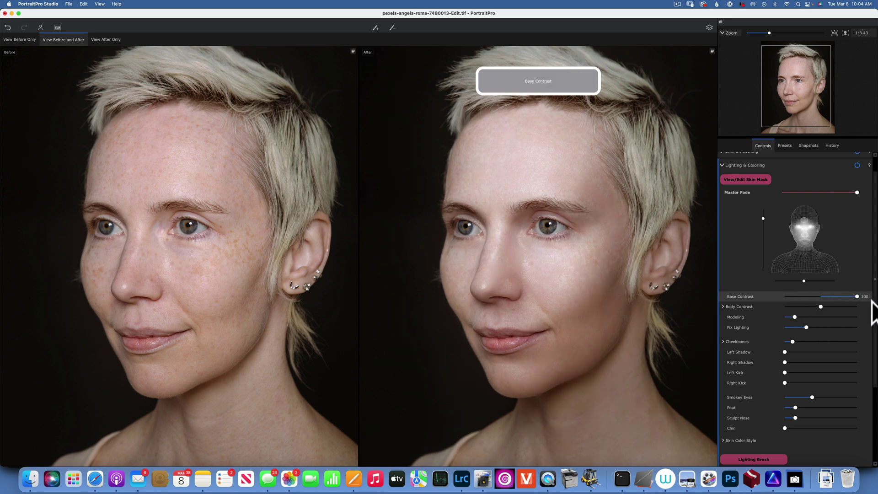
pyautogui.click(858, 297)
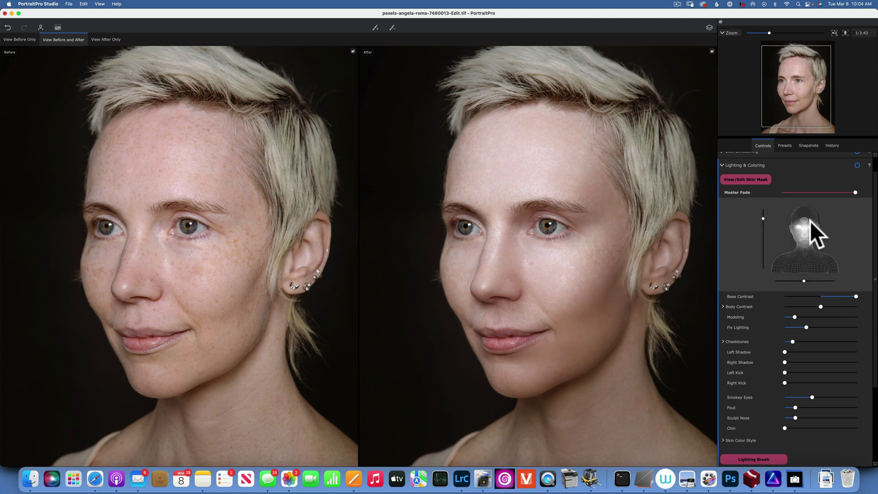
pyautogui.moveTo(804, 221); pyautogui.dragTo(804, 217)
pyautogui.moveTo(854, 192); pyautogui.dragTo(833, 192)
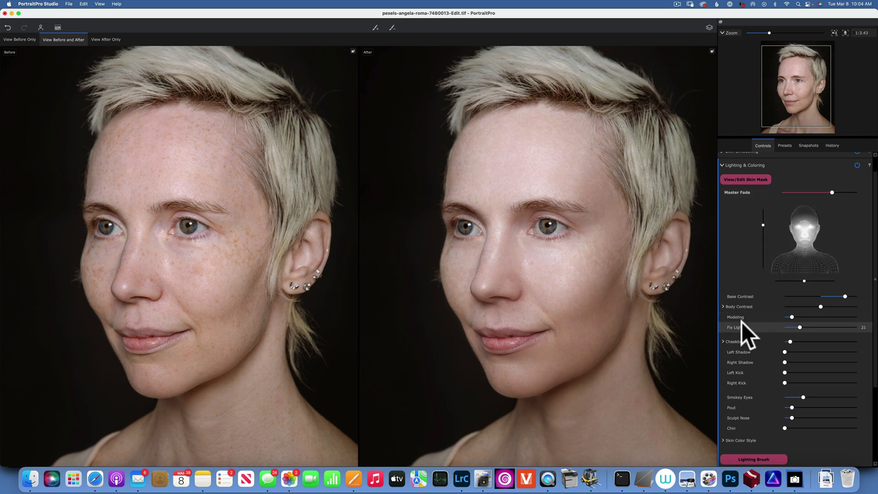
# Increase the Smokey Eyes effect to slightly above half
pyautogui.scroll(-5, 728, 340)
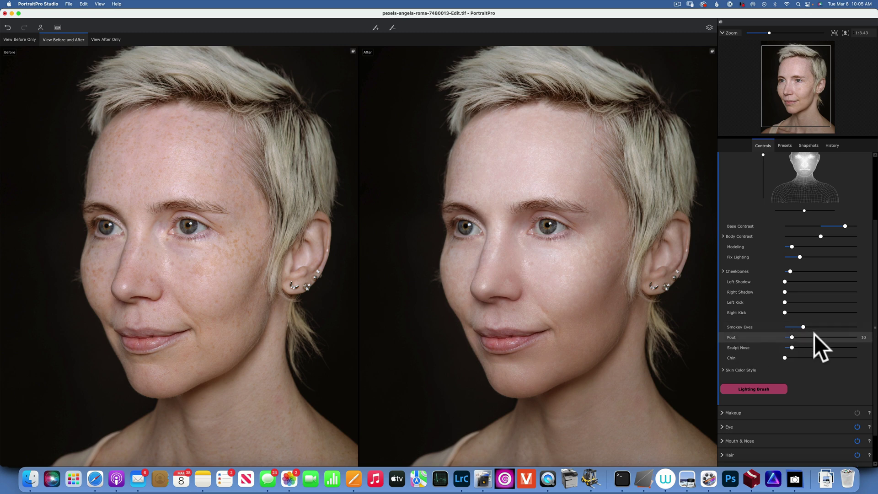
pyautogui.moveTo(803, 327); pyautogui.dragTo(826, 327)
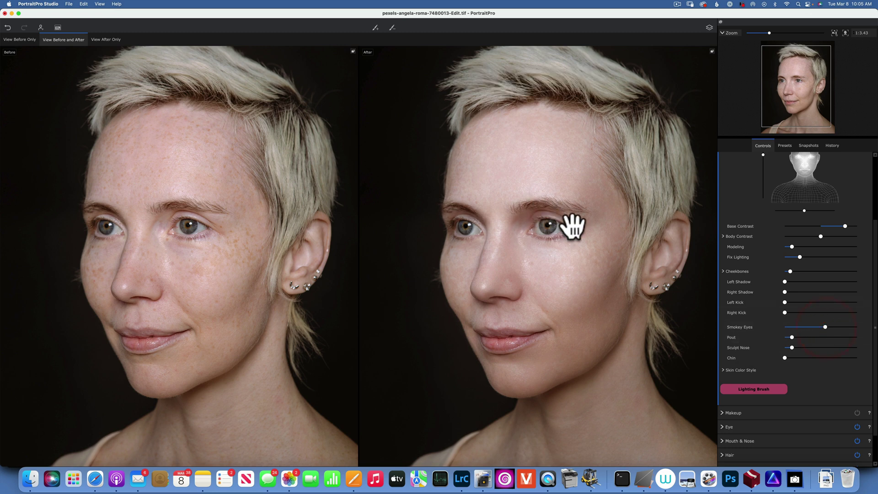
# Show the Skin Color Style settings, try the Natural style and set the style to Tan
pyautogui.click(723, 370)
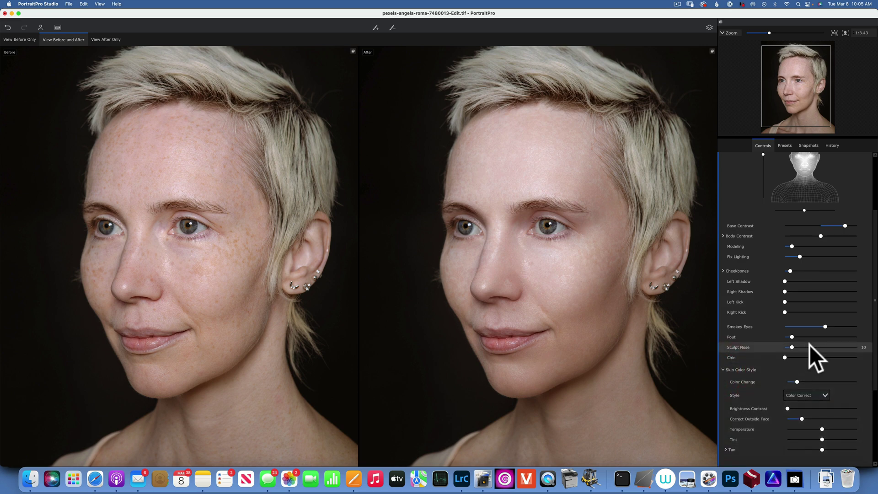
pyautogui.scroll(-5, 810, 345)
pyautogui.click(819, 279)
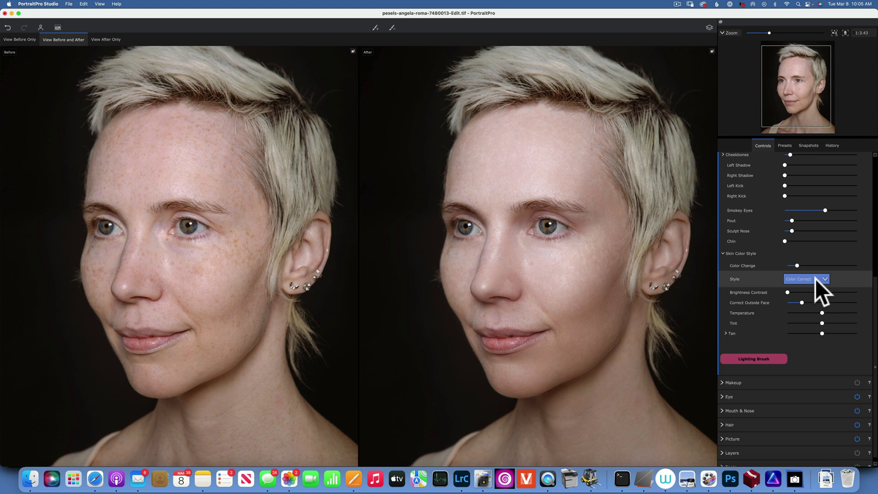
pyautogui.click(815, 279)
pyautogui.click(798, 283)
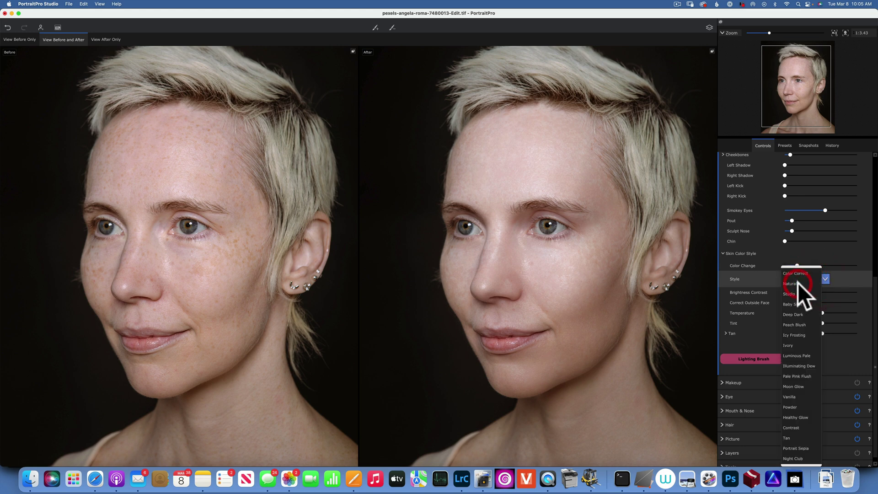
pyautogui.click(822, 277)
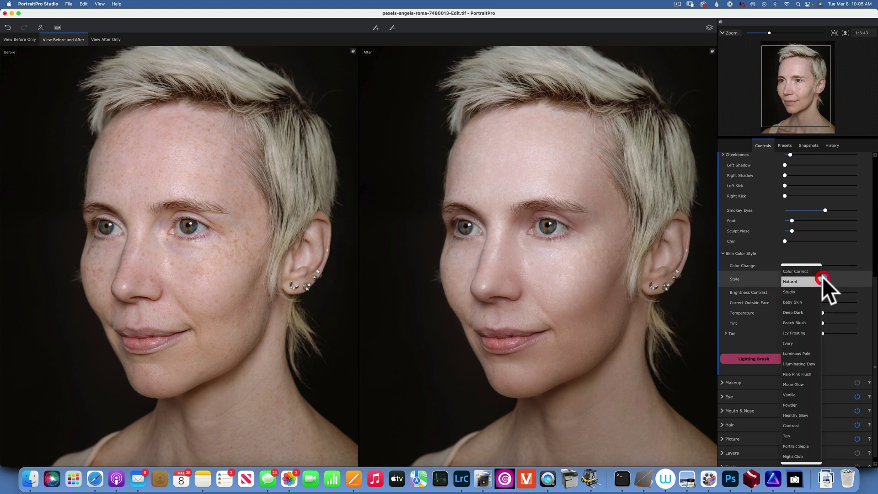
pyautogui.click(798, 436)
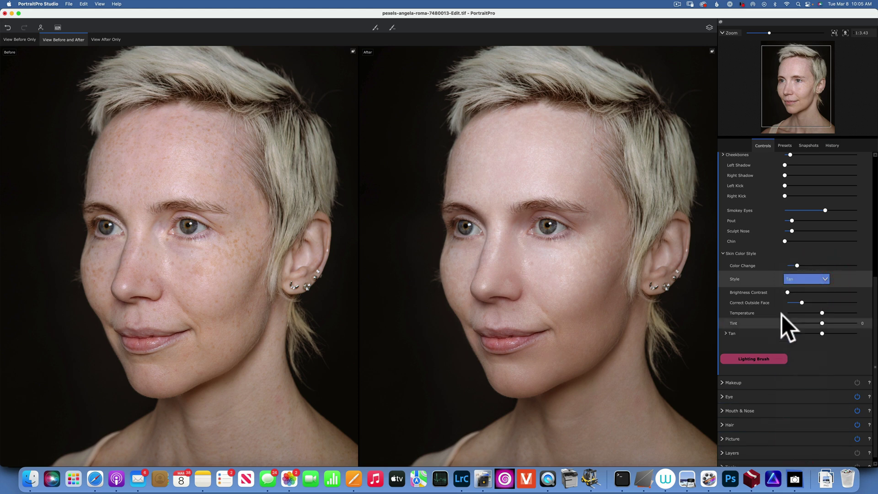
# Try Brightness Contrast at about 96 and return it to 0, and reduce the skin Color Change to about 9
pyautogui.moveTo(787, 292); pyautogui.dragTo(854, 293)
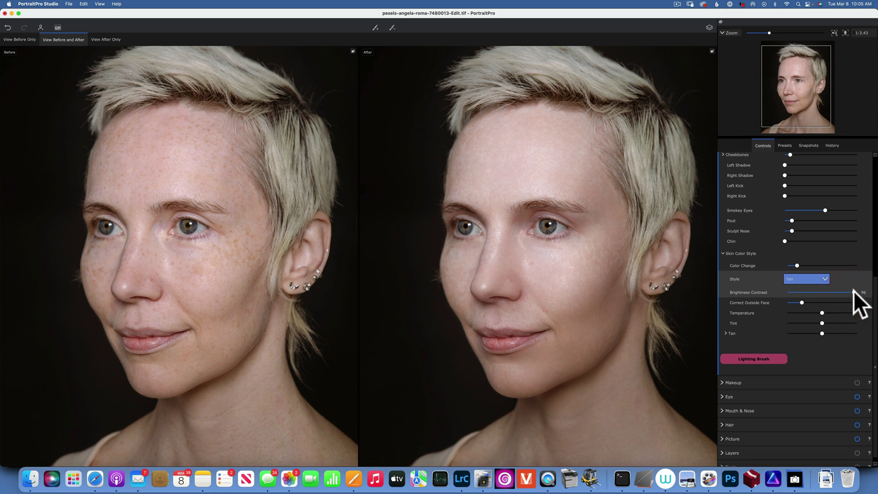
pyautogui.moveTo(855, 292); pyautogui.dragTo(766, 293)
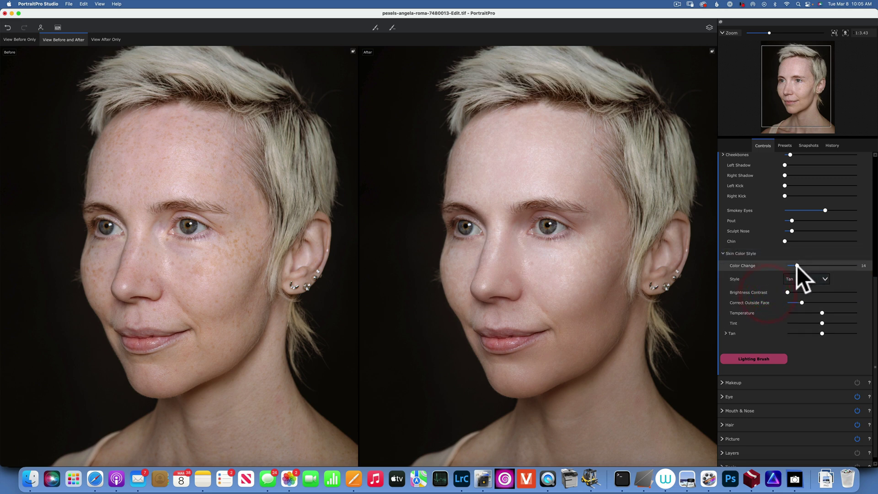
pyautogui.moveTo(797, 266)
pyautogui.mouseDown()
pyautogui.moveTo(869, 265)
pyautogui.moveTo(794, 265)
pyautogui.mouseUp()
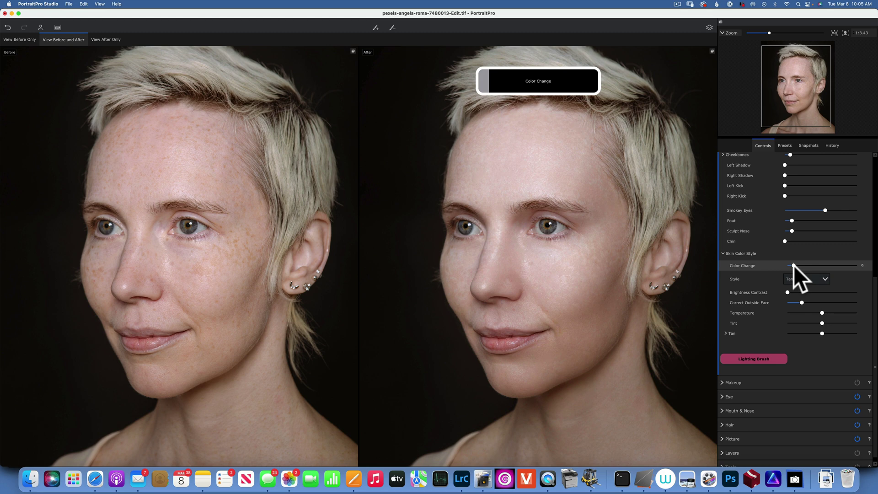
pyautogui.moveTo(793, 266); pyautogui.dragTo(794, 265)
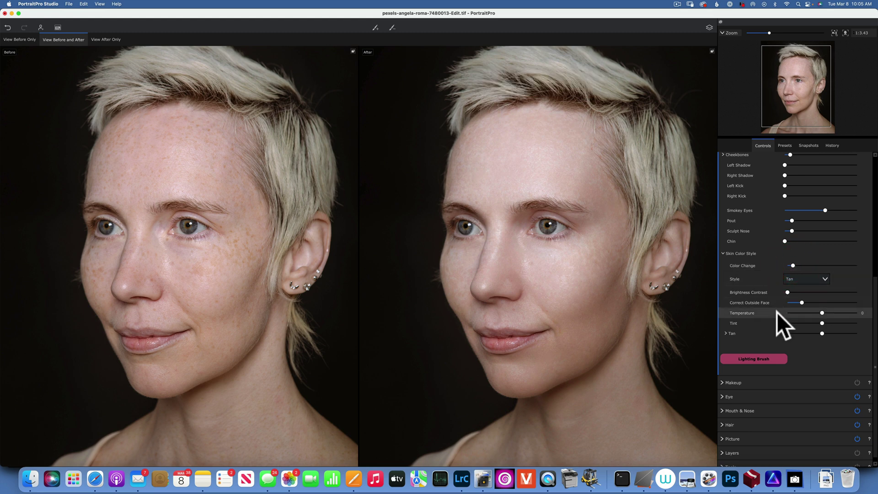
pyautogui.scroll(-1, 777, 313)
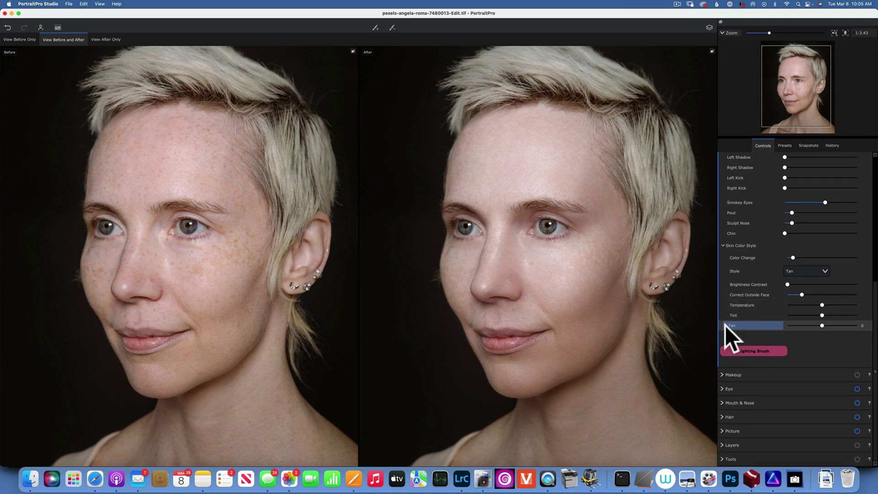
# Set Tan to 12 in the skin color style and show the Lipstick settings in the Makeup section
pyautogui.click(826, 325)
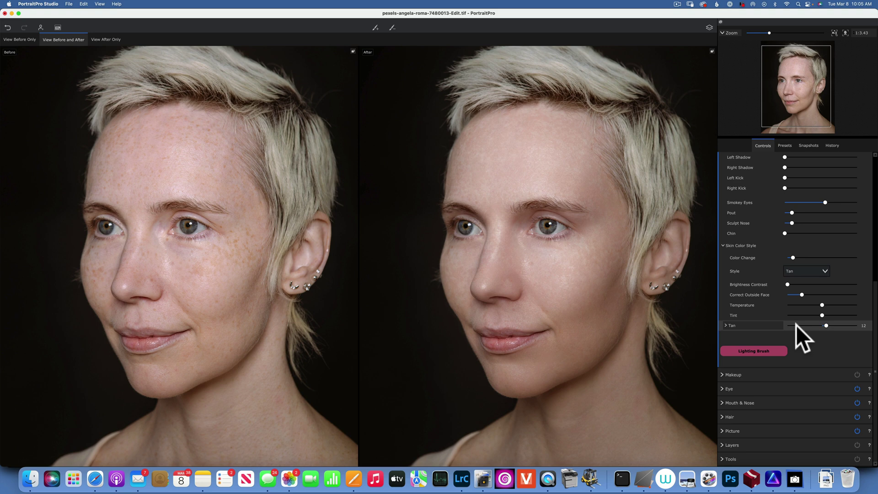
pyautogui.click(722, 375)
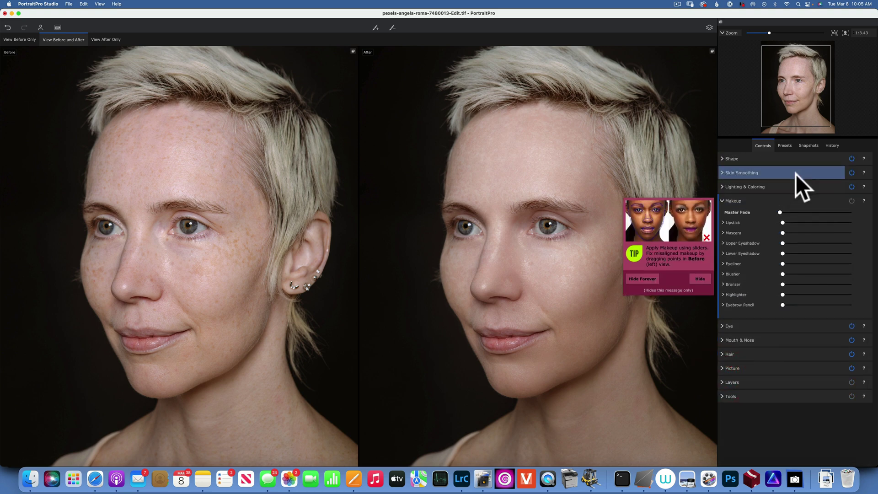
pyautogui.click(724, 222)
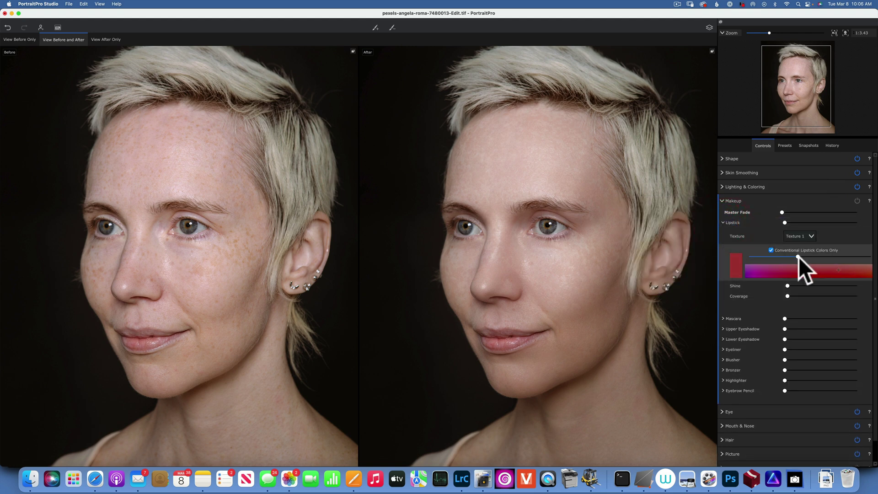
# Raise Lipstick to about three quarters, try a purple shade and set the lipstick color back to red
pyautogui.moveTo(804, 255)
pyautogui.mouseDown()
pyautogui.moveTo(868, 264)
pyautogui.moveTo(811, 256)
pyautogui.mouseUp()
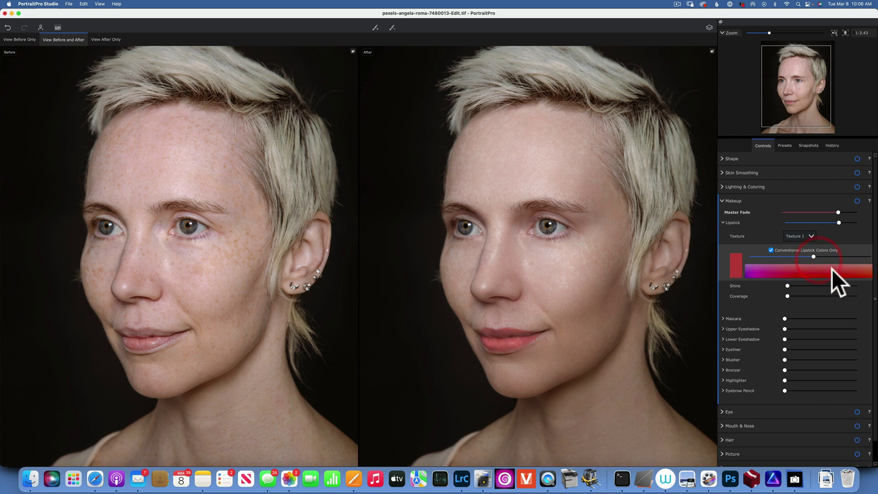
pyautogui.moveTo(732, 279); pyautogui.dragTo(736, 277)
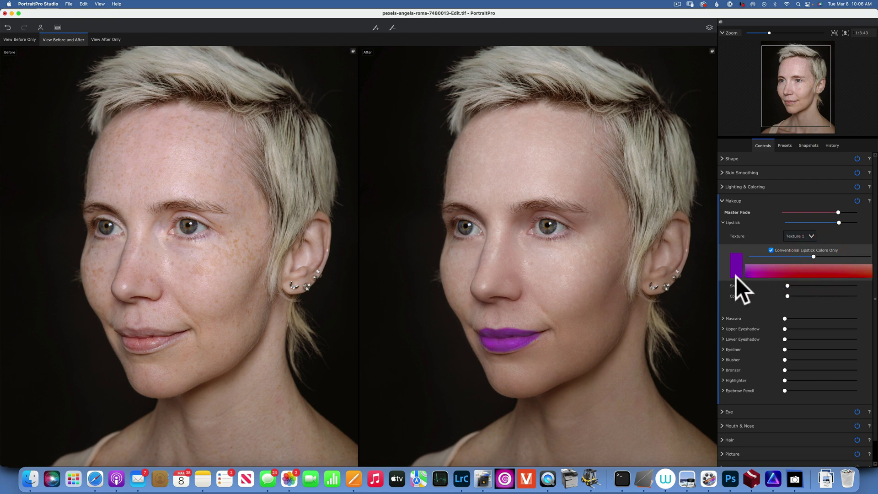
pyautogui.click(831, 271)
pyautogui.click(812, 261)
# Try lipstick Texture 2, settle on Texture 4 and increase the lipstick color slider slightly
pyautogui.click(807, 234)
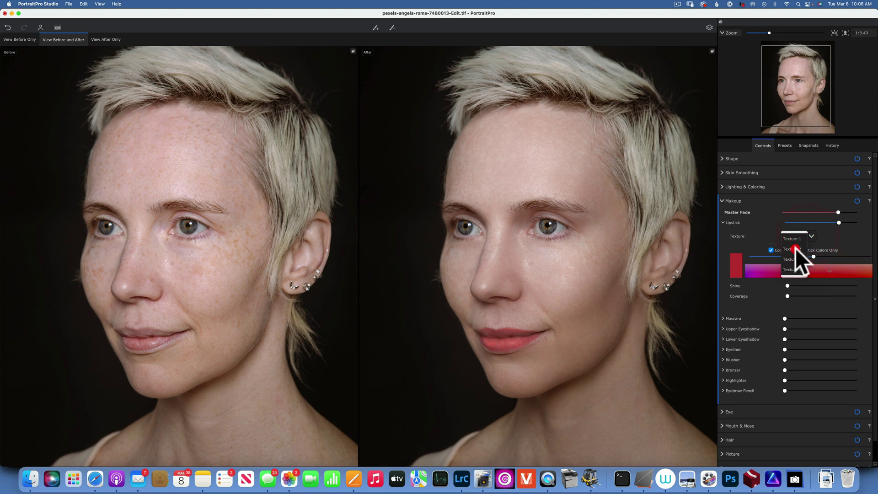
pyautogui.click(796, 248)
pyautogui.click(801, 237)
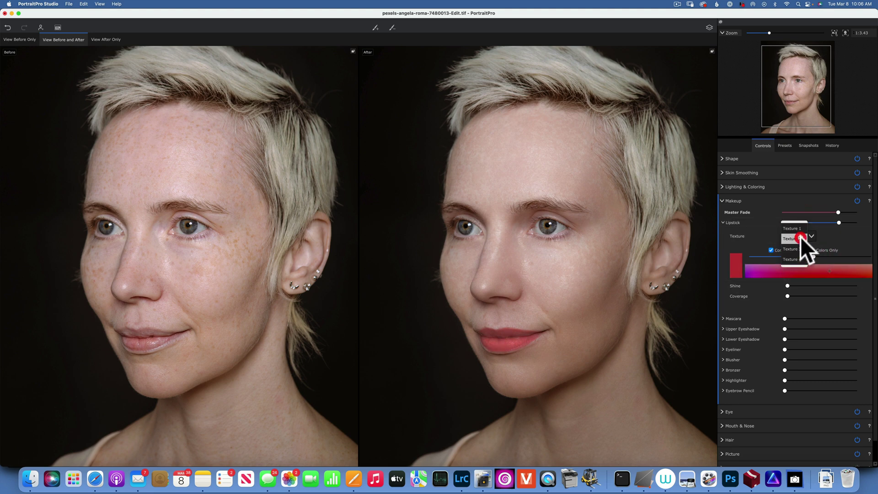
pyautogui.click(793, 257)
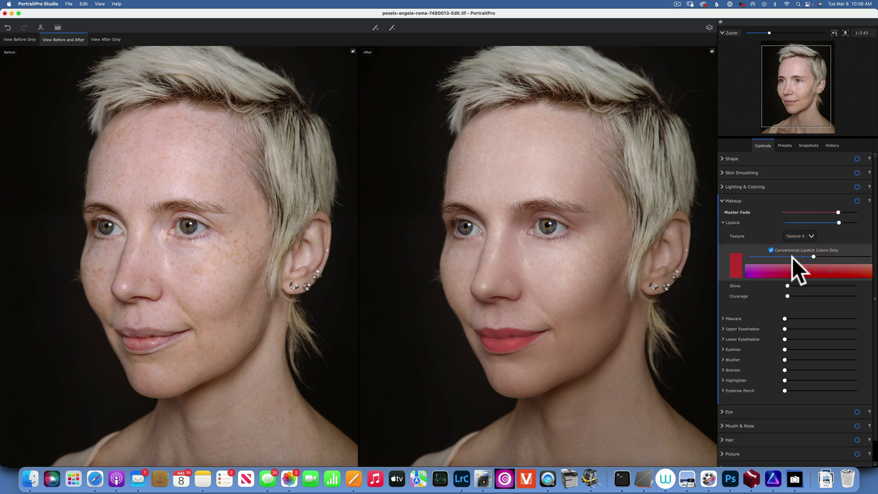
pyautogui.moveTo(794, 253); pyautogui.dragTo(824, 259)
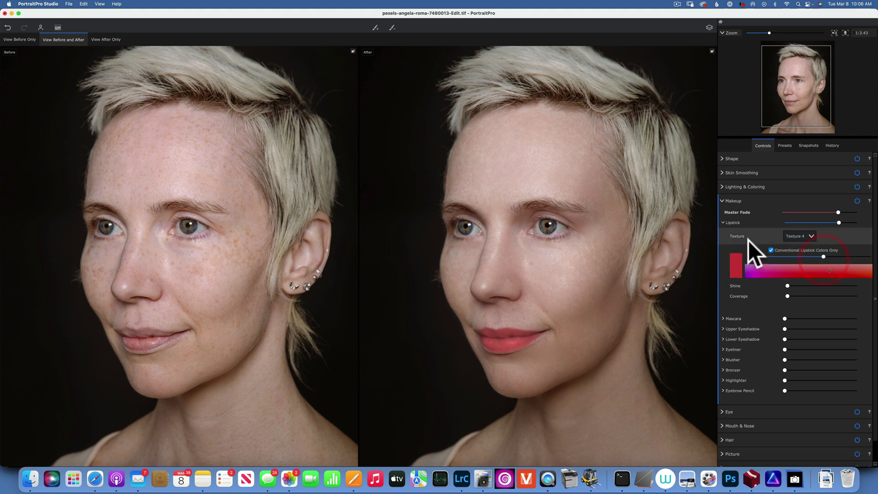
# Reduce the Lipstick strength to about one fifth for a subtle lip color
pyautogui.moveTo(801, 225); pyautogui.dragTo(787, 226)
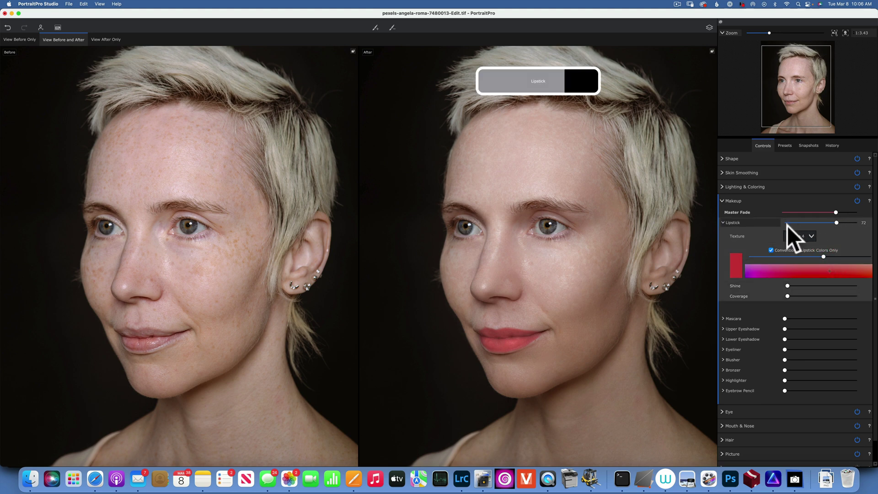
pyautogui.scroll(-1, 801, 225)
pyautogui.scroll(1, 801, 225)
pyautogui.click(801, 225)
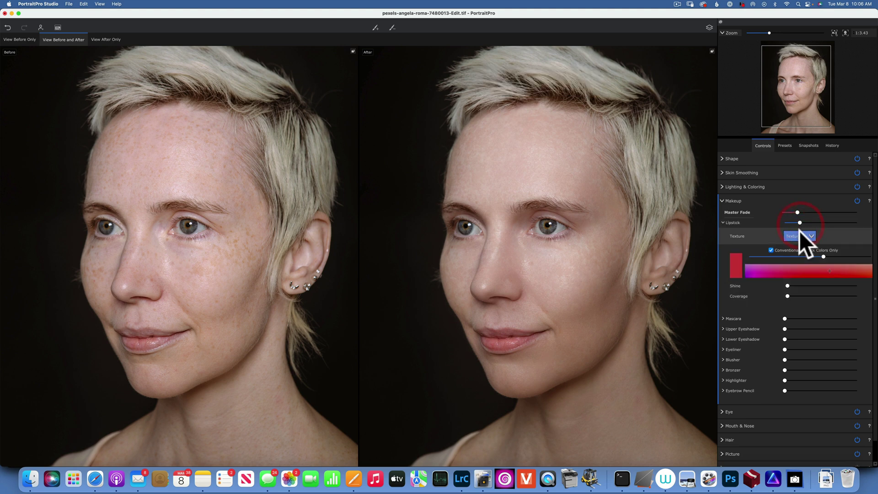
# Raise Mascara to full strength and try the False Eyelashes and False Eyelashes Bold applications
pyautogui.click(723, 318)
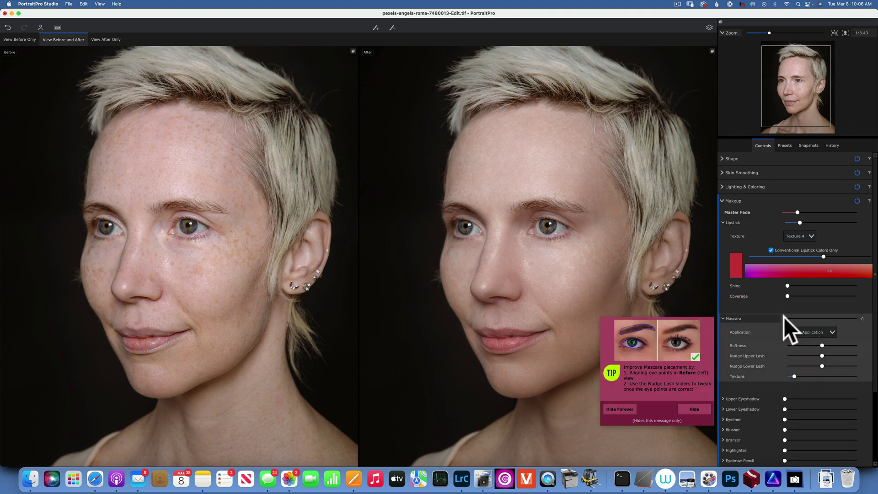
pyautogui.moveTo(786, 318); pyautogui.dragTo(876, 320)
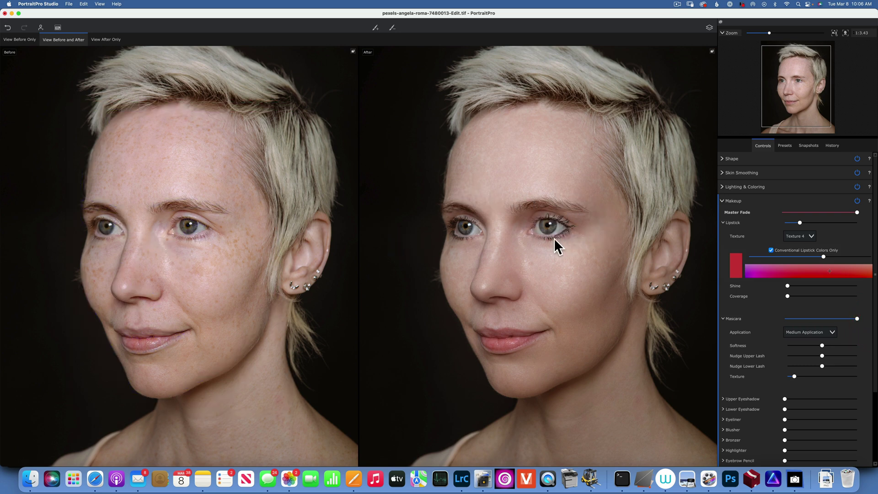
pyautogui.click(817, 332)
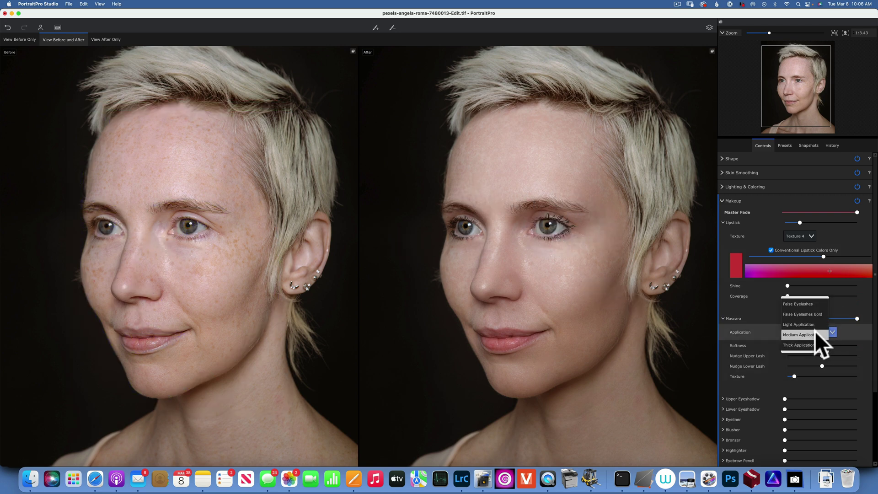
pyautogui.click(804, 302)
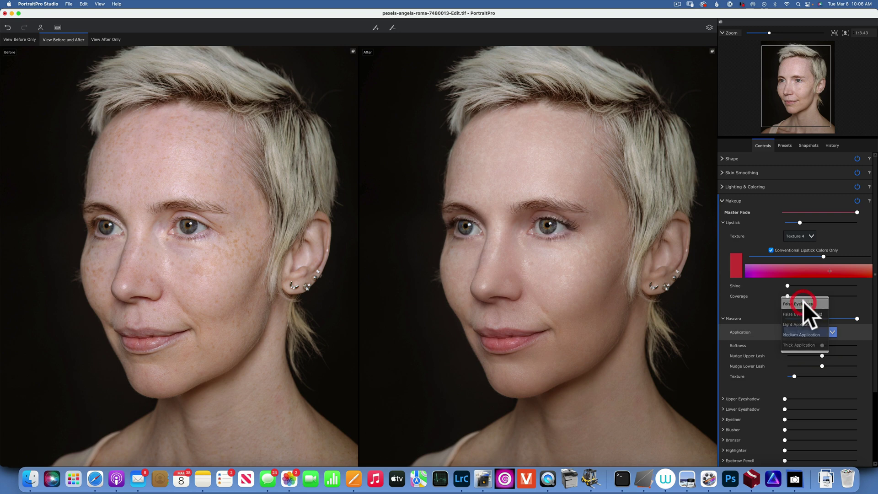
pyautogui.click(809, 333)
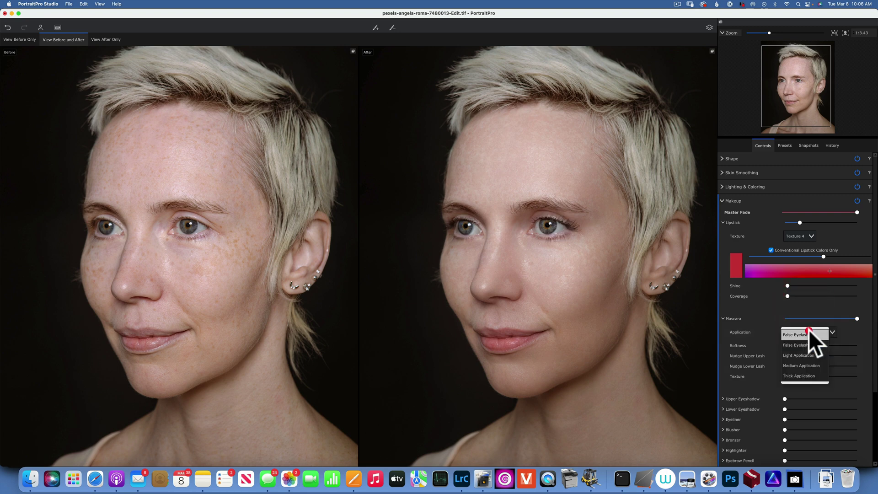
pyautogui.click(808, 343)
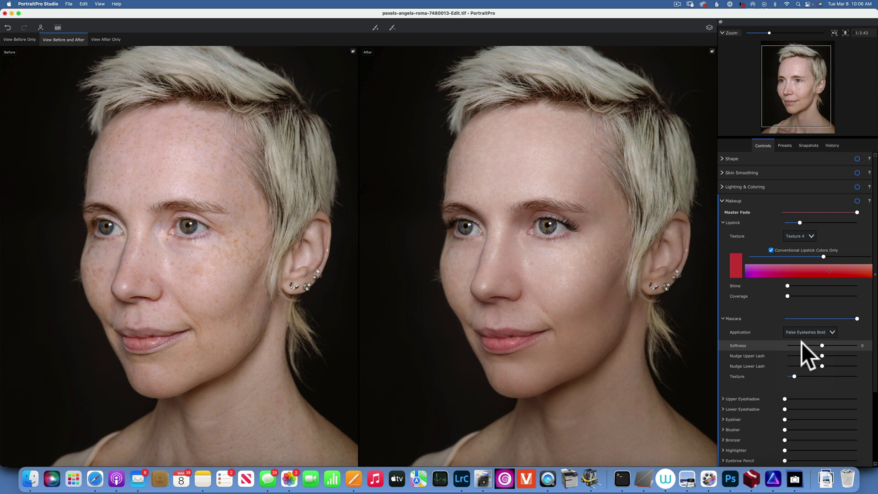
# Try Medium Application for the mascara, set it to Thick Application and reduce Mascara to slightly above 60
pyautogui.click(810, 332)
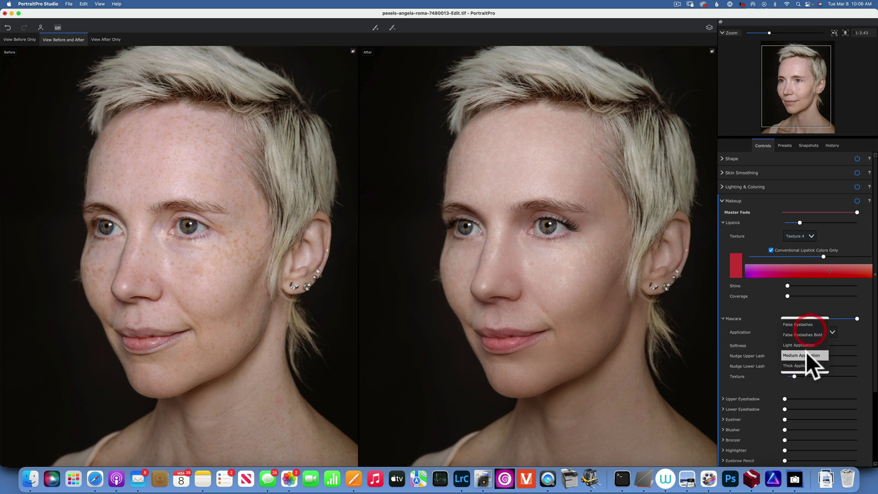
pyautogui.click(810, 355)
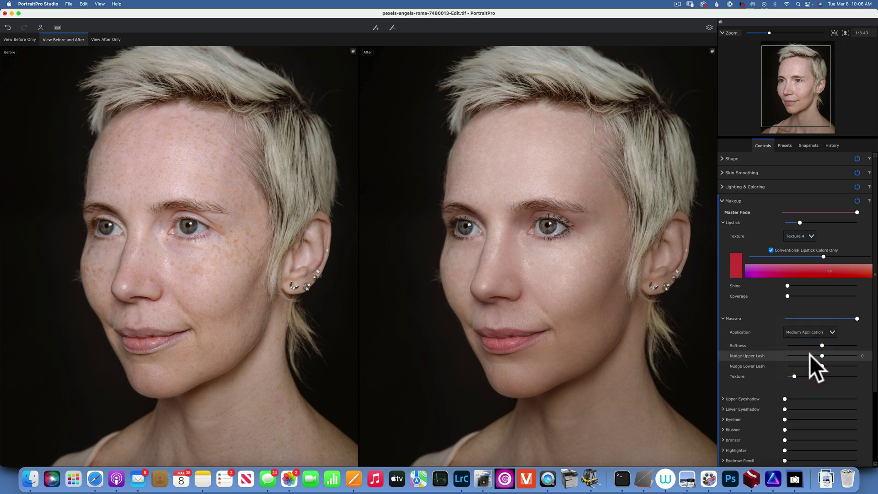
pyautogui.click(806, 332)
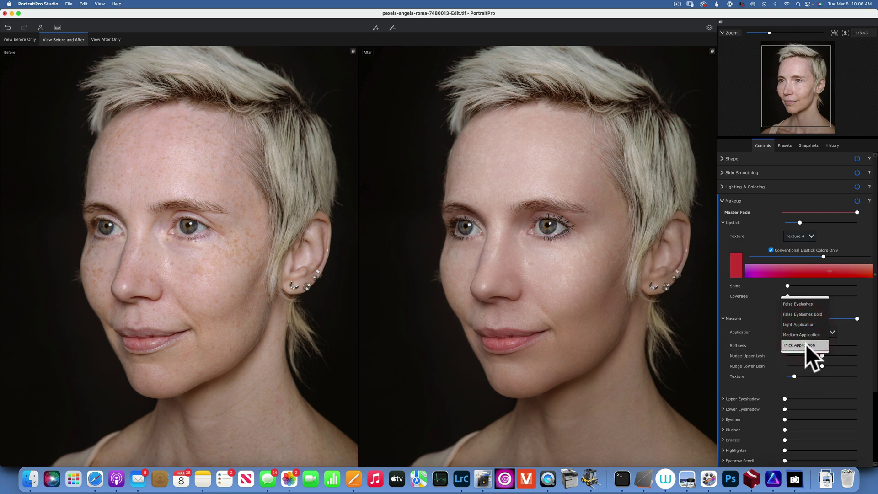
pyautogui.click(806, 345)
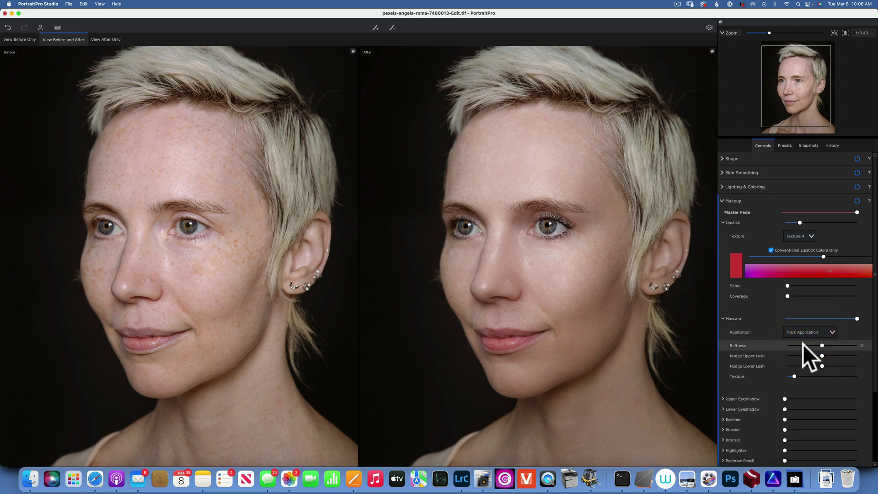
pyautogui.moveTo(857, 318); pyautogui.dragTo(831, 317)
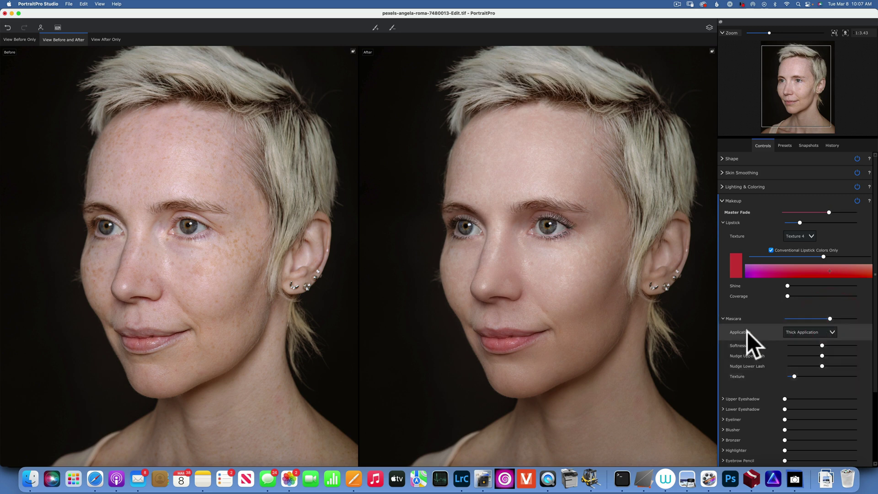
# Review the Upper Eyeshadow shapes and textures, keep Blended and Semi Matte, and raise its strength to about one third
pyautogui.scroll(-3, 753, 342)
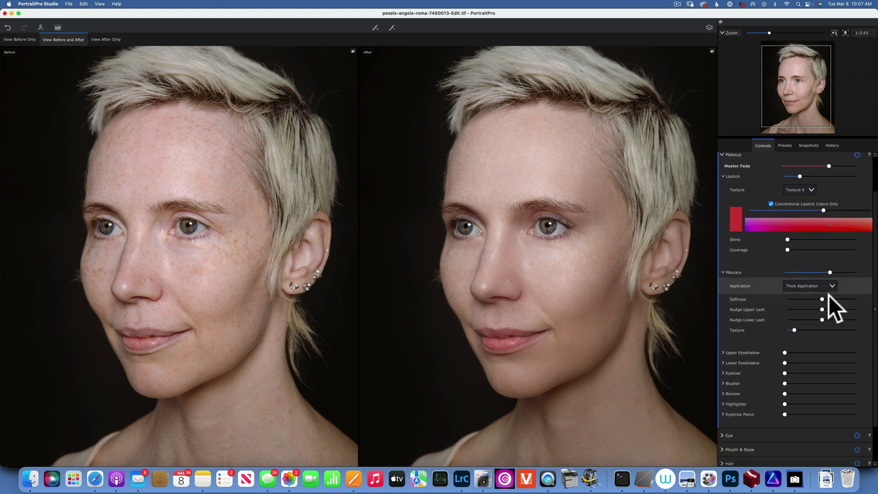
pyautogui.scroll(-2, 830, 304)
pyautogui.scroll(-1, 830, 304)
pyautogui.click(723, 306)
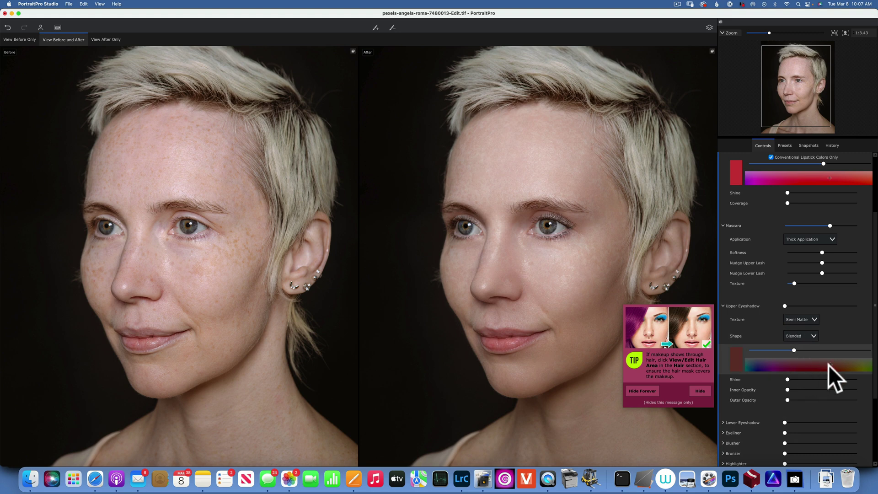
pyautogui.click(814, 336)
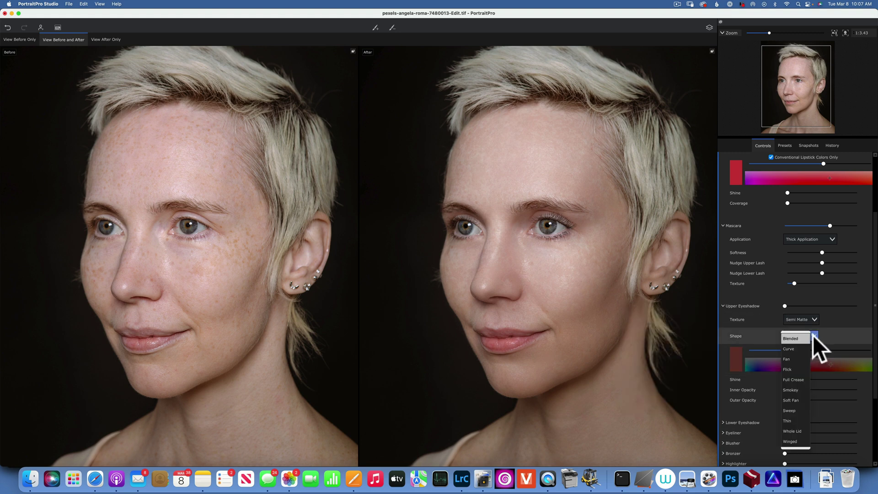
pyautogui.click(813, 335)
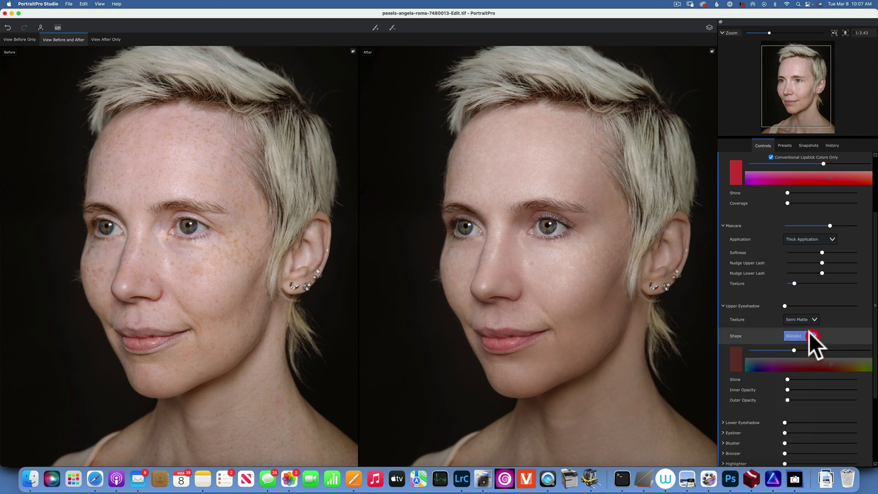
pyautogui.click(816, 318)
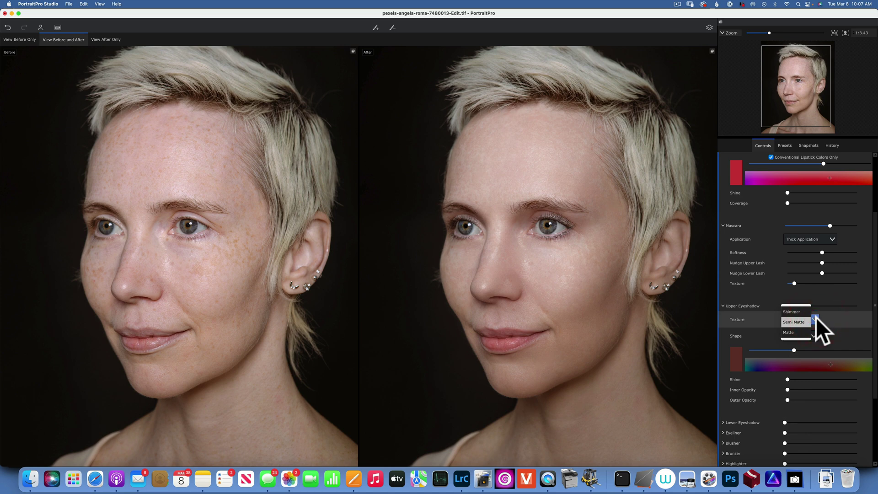
pyautogui.click(802, 322)
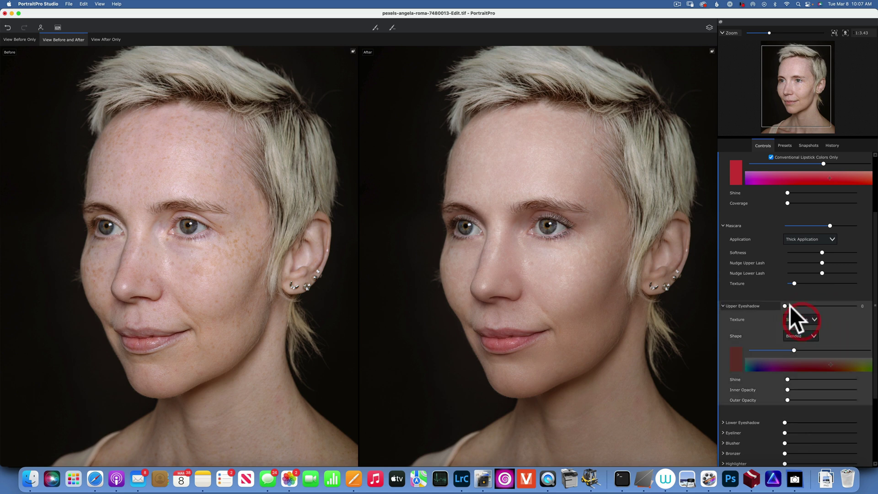
pyautogui.moveTo(785, 306); pyautogui.dragTo(810, 307)
# Raise Lower Eyeshadow, compare it with the effect at 0, and set it to 57
pyautogui.scroll(-5, 794, 335)
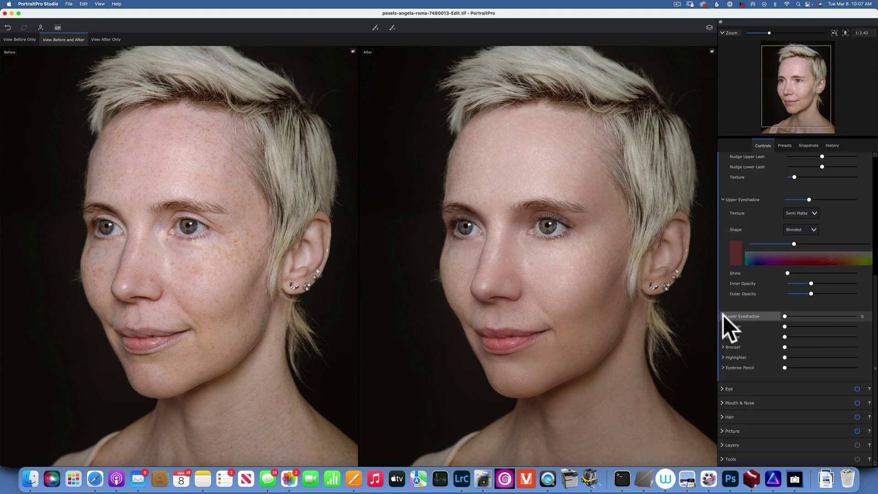
pyautogui.click(723, 315)
pyautogui.moveTo(786, 316); pyautogui.dragTo(828, 316)
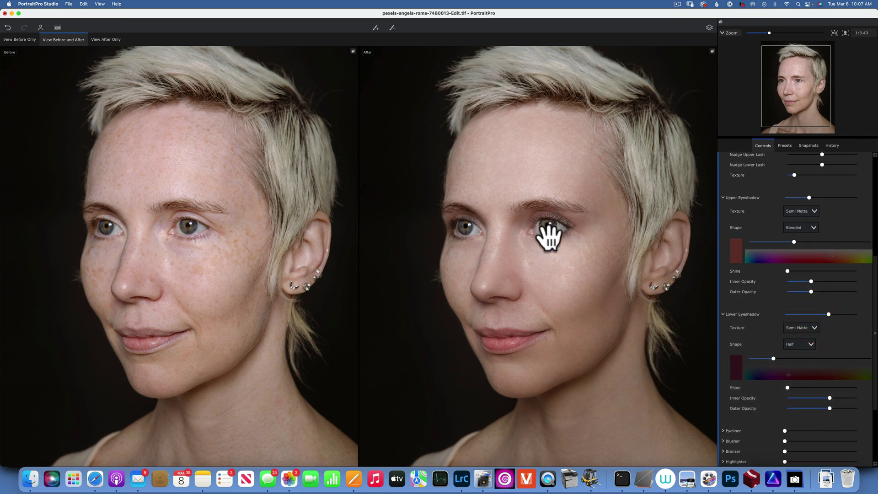
pyautogui.moveTo(828, 313); pyautogui.dragTo(785, 311)
pyautogui.click(827, 312)
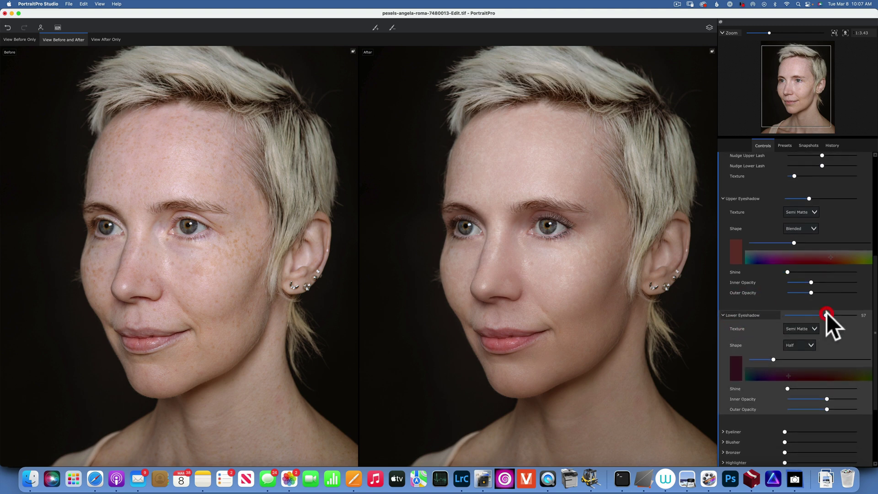
# Try the Eyeliner effect and return its strength to 0
pyautogui.scroll(-5, 818, 313)
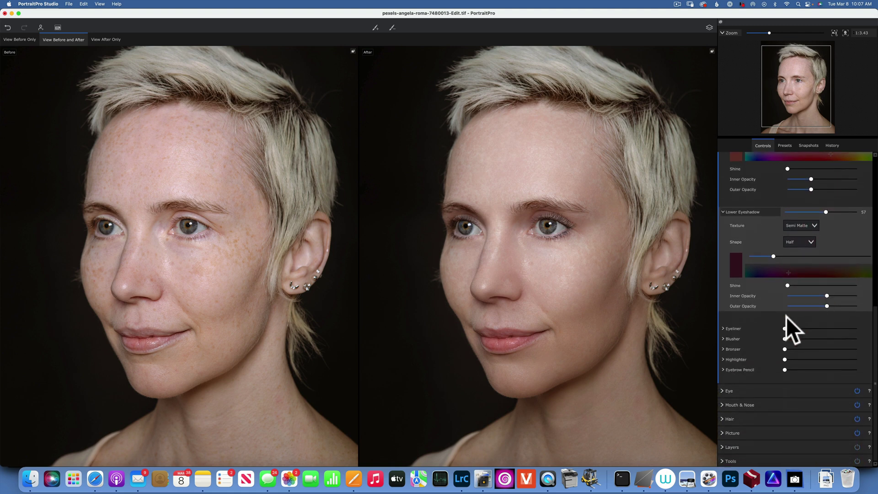
pyautogui.click(724, 326)
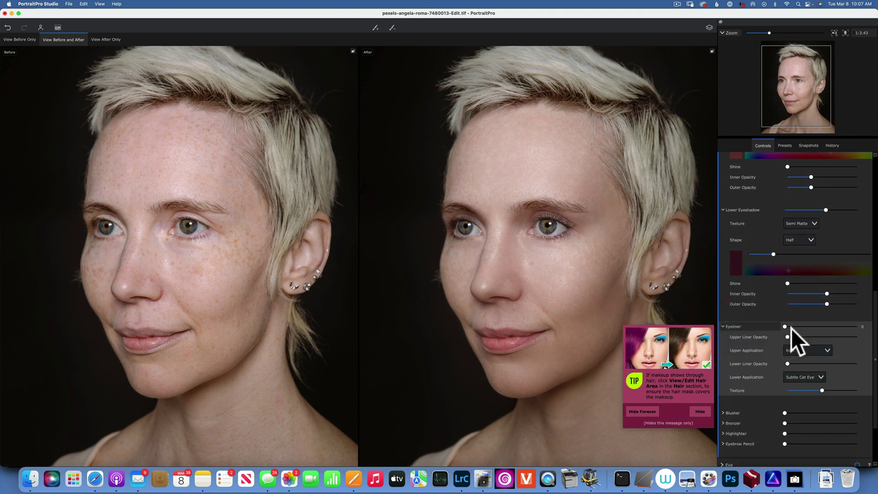
pyautogui.moveTo(785, 327); pyautogui.dragTo(775, 349)
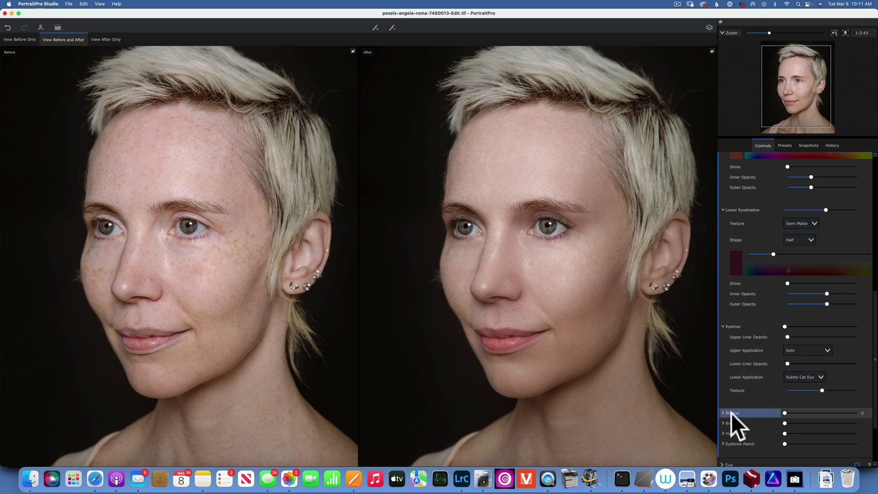
# Keep the Oval face shape for the blusher, compare its effect at full strength, and set Blusher to 15
pyautogui.click(723, 412)
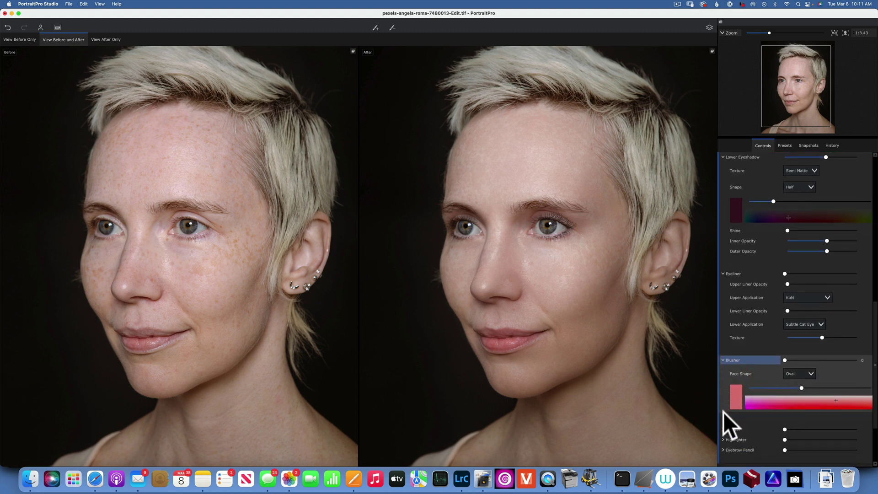
pyautogui.click(800, 374)
pyautogui.click(801, 374)
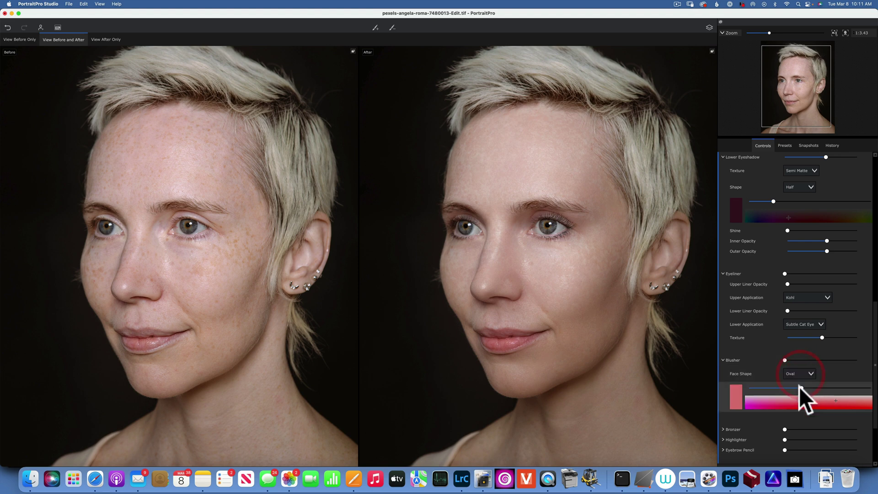
pyautogui.moveTo(785, 360); pyautogui.dragTo(797, 361)
pyautogui.click(867, 360)
pyautogui.click(856, 360)
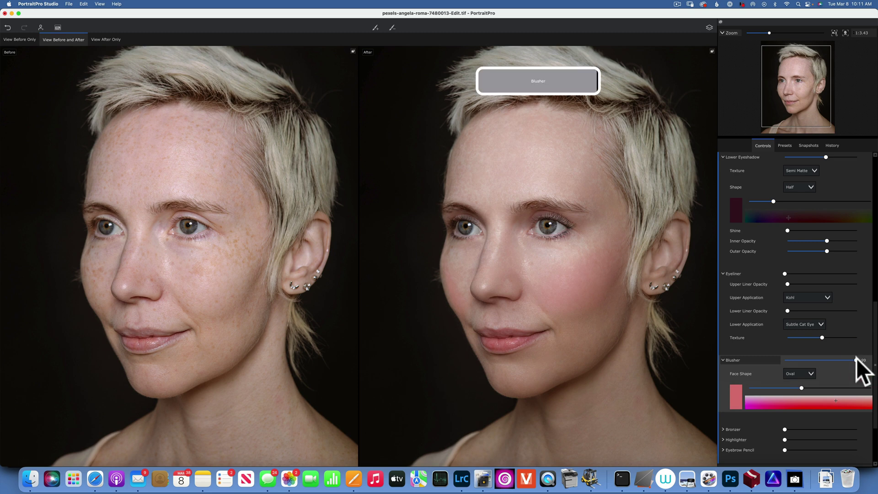
pyautogui.click(796, 361)
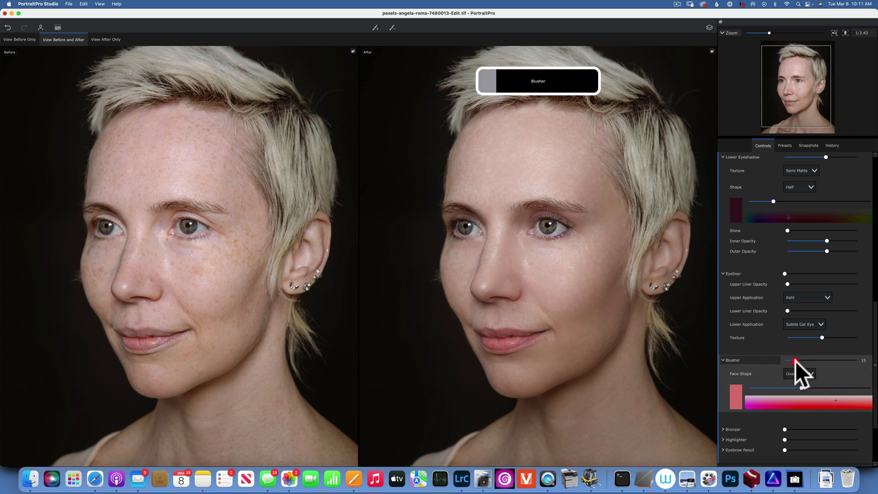
pyautogui.scroll(-3, 795, 361)
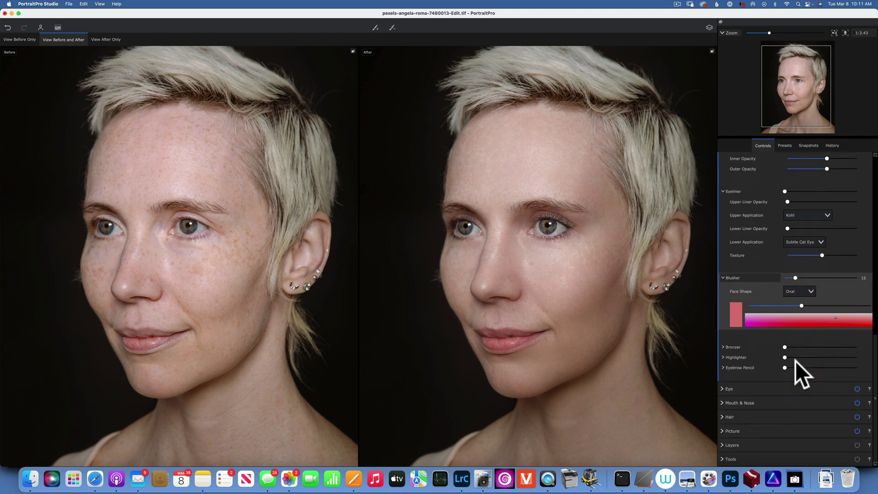
# Keep the Dimension bronzer style, set Bronzer to 7 and expand the Highlighter settings
pyautogui.click(724, 347)
pyautogui.moveTo(786, 347)
pyautogui.mouseDown()
pyautogui.moveTo(876, 349)
pyautogui.moveTo(774, 349)
pyautogui.mouseUp()
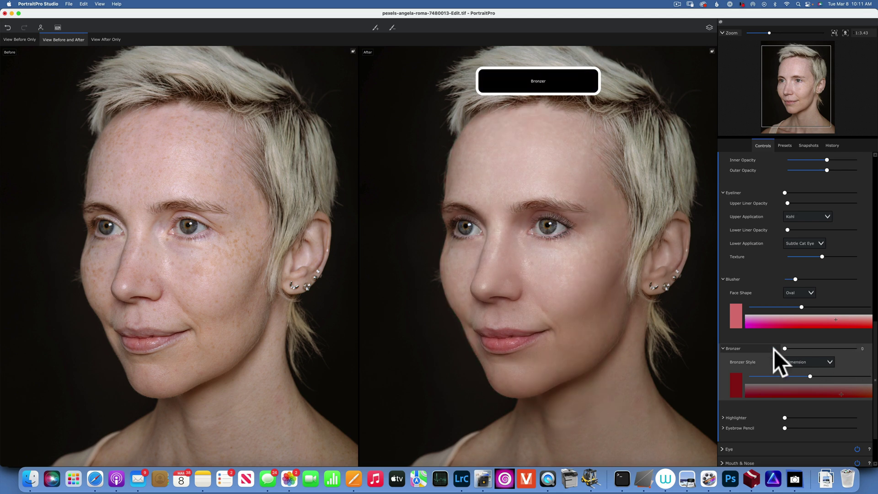
pyautogui.click(792, 348)
pyautogui.moveTo(792, 349); pyautogui.dragTo(790, 349)
pyautogui.scroll(-3, 791, 350)
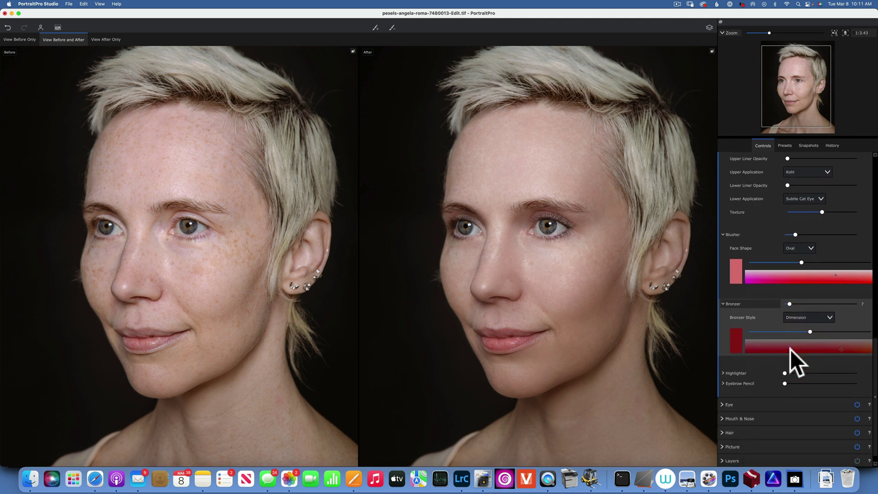
pyautogui.click(724, 371)
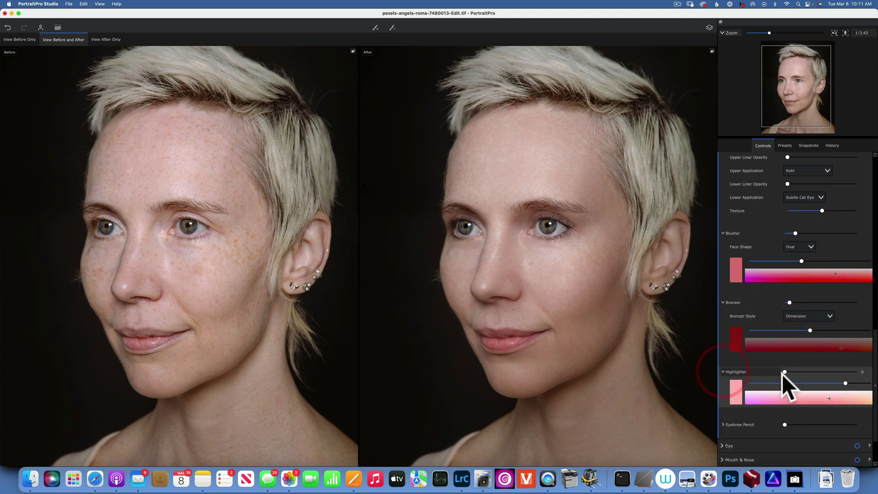
pyautogui.scroll(-3, 796, 371)
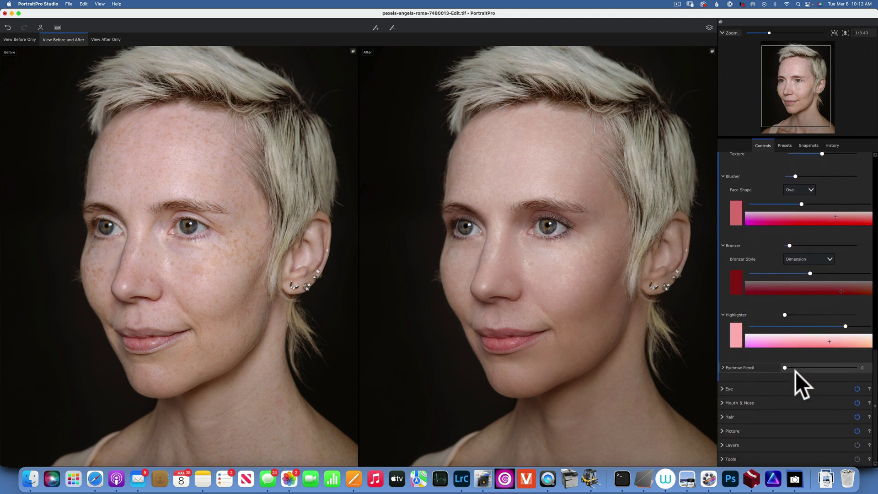
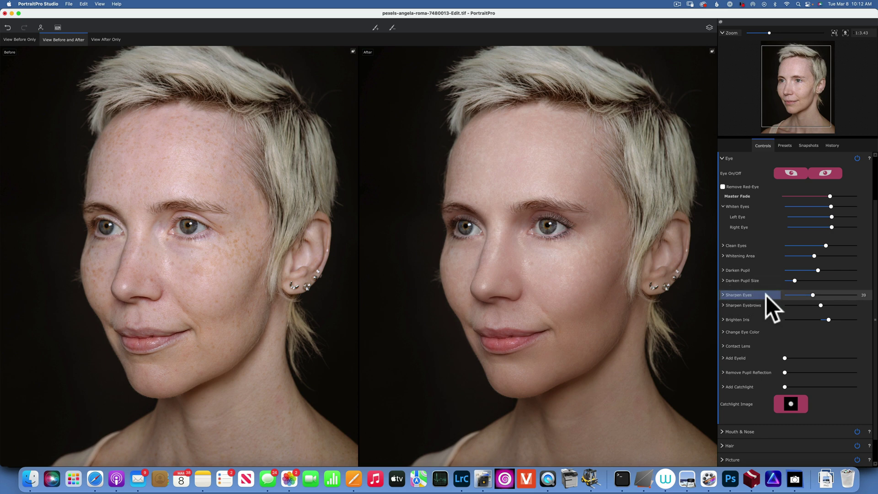
# Raise Brighten Iris slightly for both eyes
pyautogui.click(723, 320)
pyautogui.moveTo(831, 317); pyautogui.dragTo(833, 317)
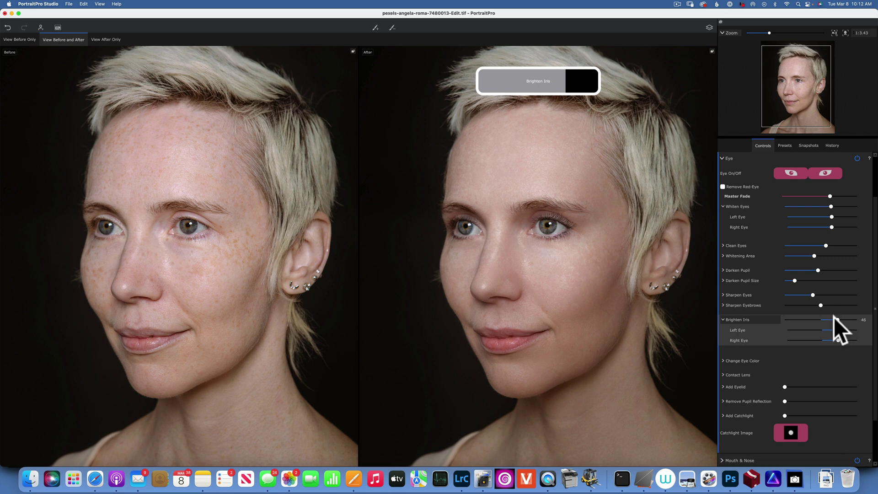
pyautogui.click(759, 349)
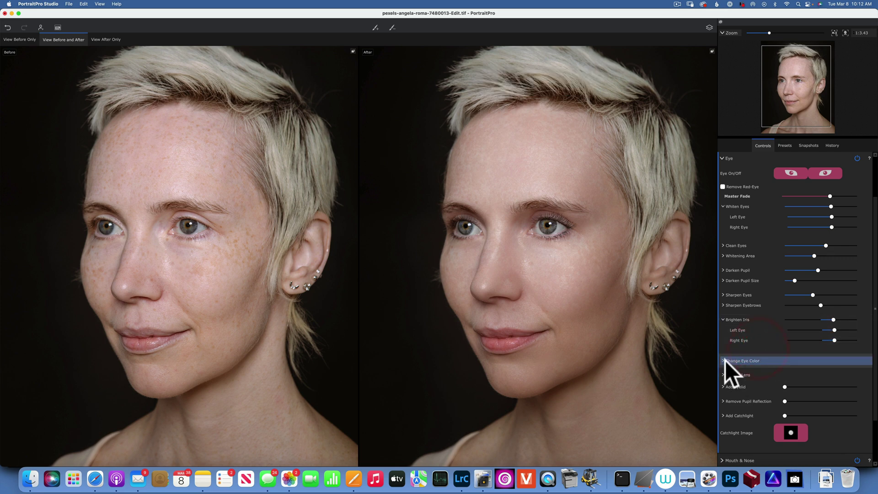
# Try Change Eye Color at full and partial amounts, and return its Amount to 0
pyautogui.click(723, 361)
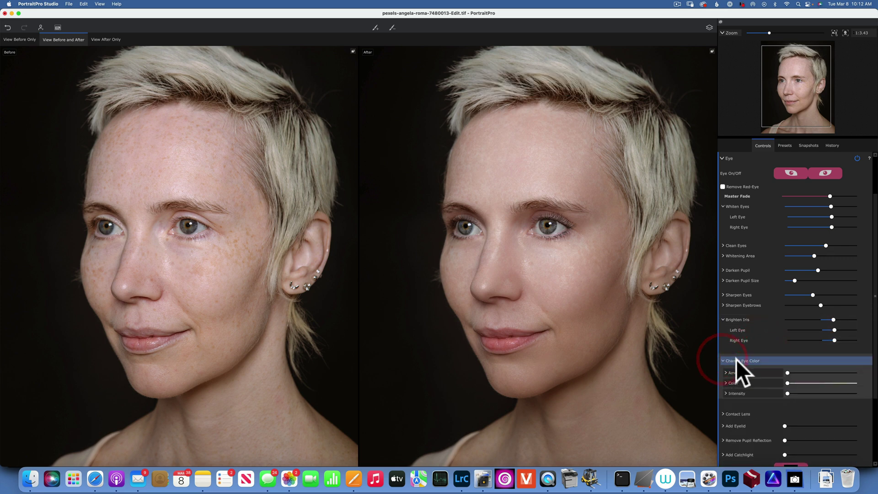
pyautogui.click(727, 382)
pyautogui.moveTo(803, 371); pyautogui.dragTo(869, 371)
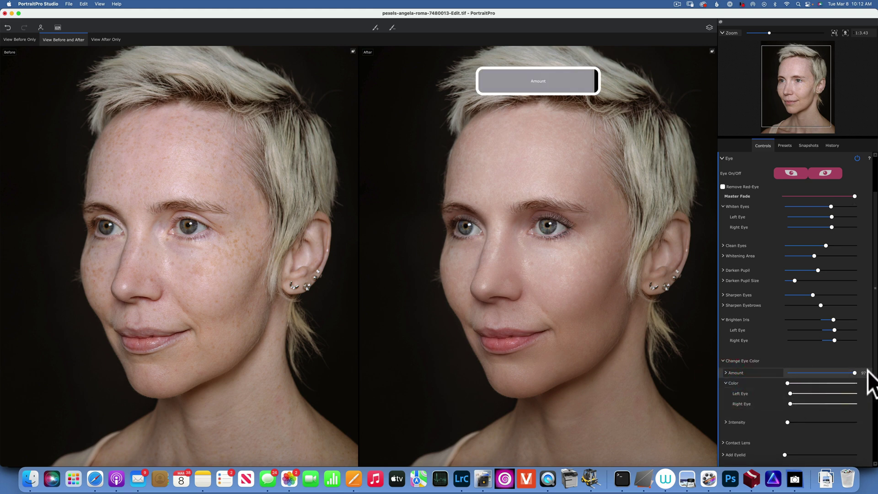
pyautogui.click(776, 374)
pyautogui.scroll(-5, 767, 406)
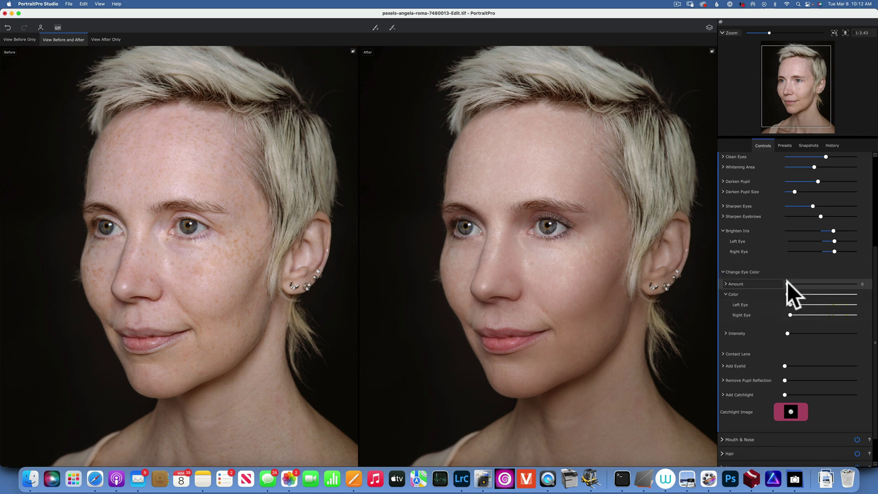
pyautogui.moveTo(788, 284); pyautogui.dragTo(863, 290)
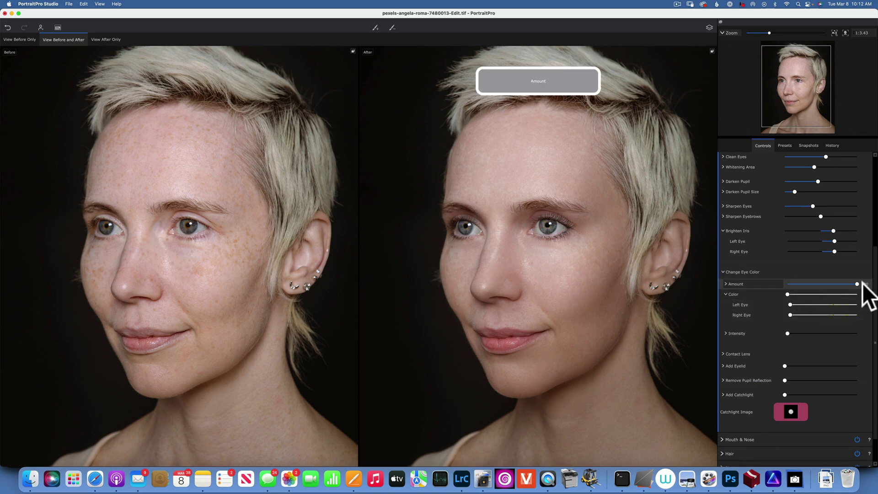
pyautogui.click(825, 284)
pyautogui.moveTo(787, 333)
pyautogui.mouseDown()
pyautogui.moveTo(876, 334)
pyautogui.moveTo(769, 333)
pyautogui.mouseUp()
pyautogui.click(822, 283)
pyautogui.moveTo(799, 283); pyautogui.dragTo(773, 282)
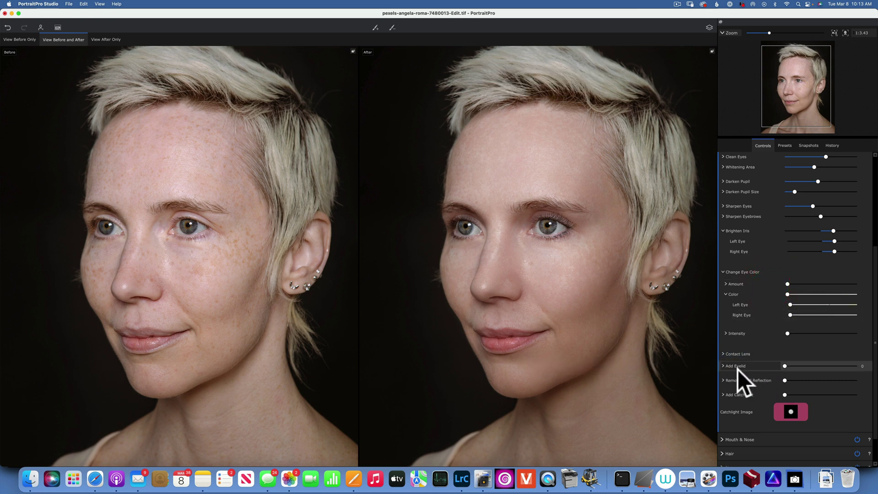
# Try an Octabox Big catchlight in both eyes at about half strength and return Add Catchlight to 0
pyautogui.scroll(-2, 749, 367)
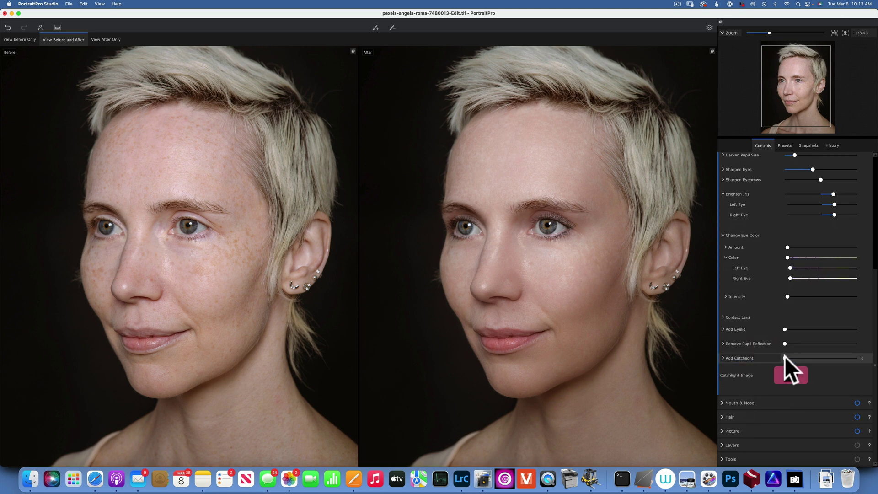
pyautogui.moveTo(785, 357); pyautogui.dragTo(820, 359)
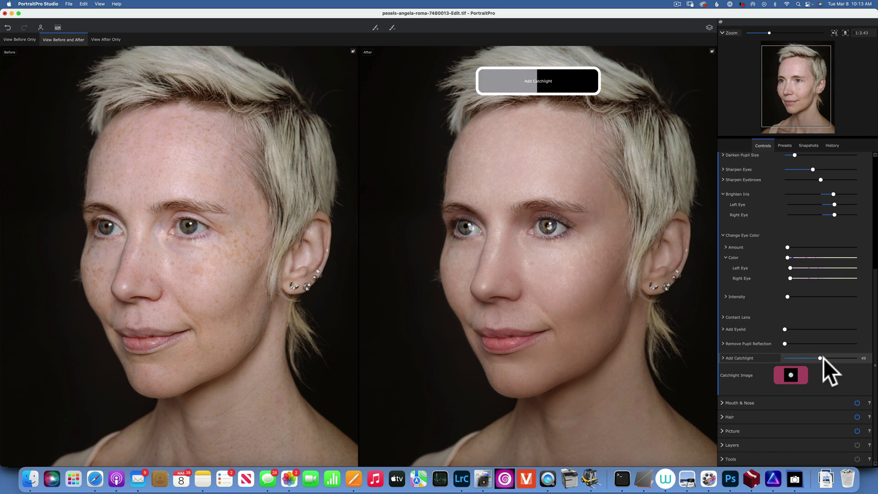
pyautogui.click(791, 375)
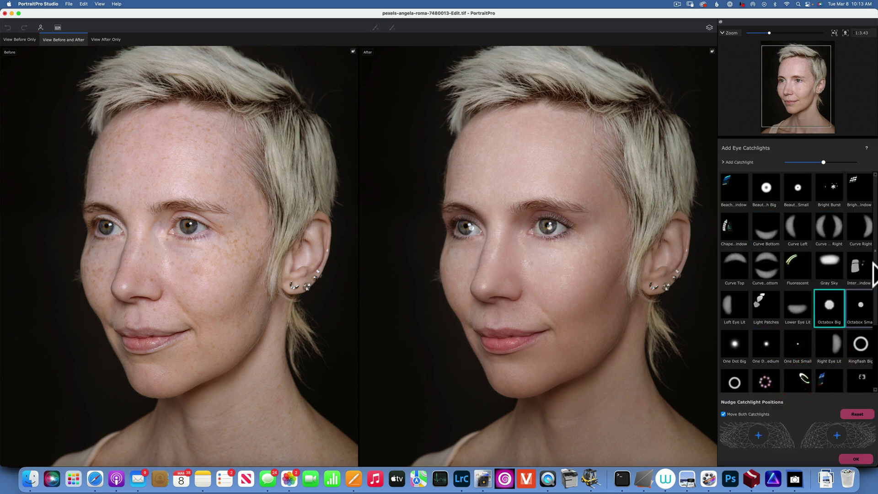
pyautogui.click(723, 162)
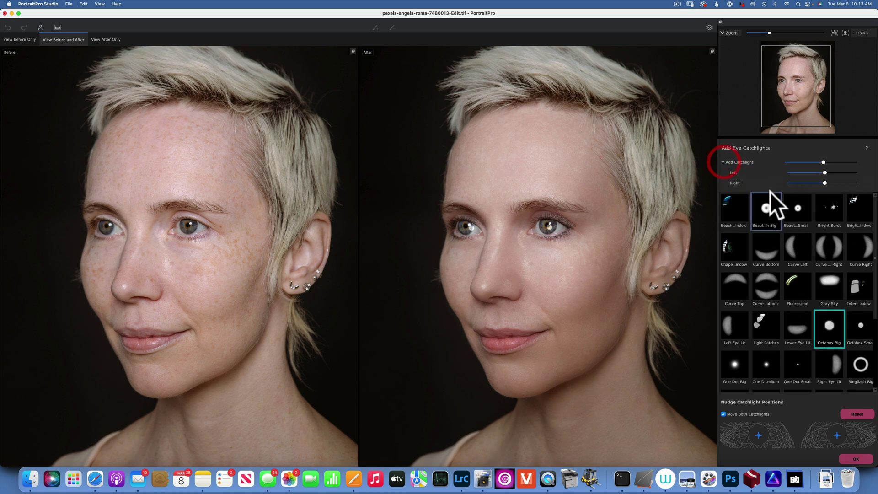
pyautogui.moveTo(823, 161); pyautogui.dragTo(753, 160)
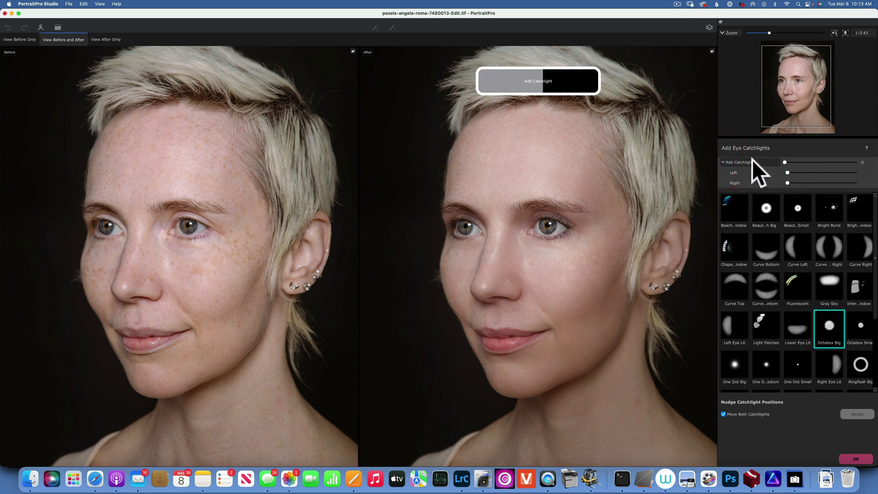
# Look through the available catchlight images and close the Add Eye Catchlights settings
pyautogui.click(734, 163)
pyautogui.click(723, 162)
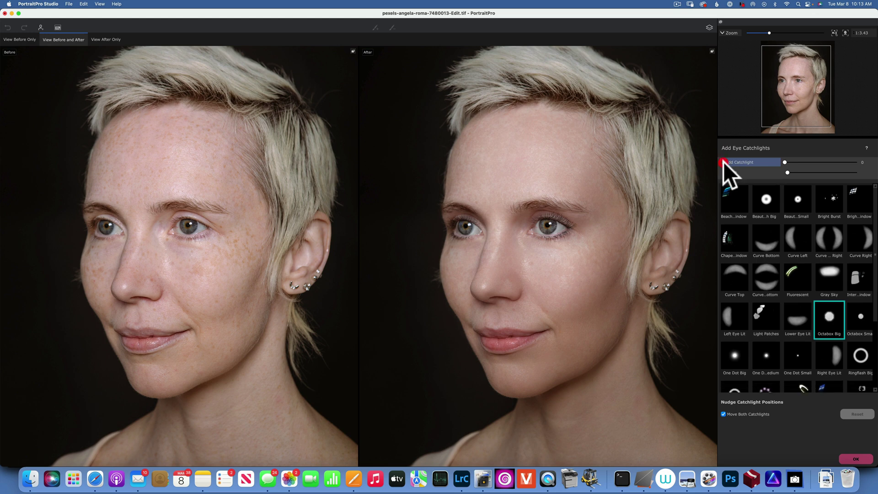
pyautogui.scroll(-3, 754, 311)
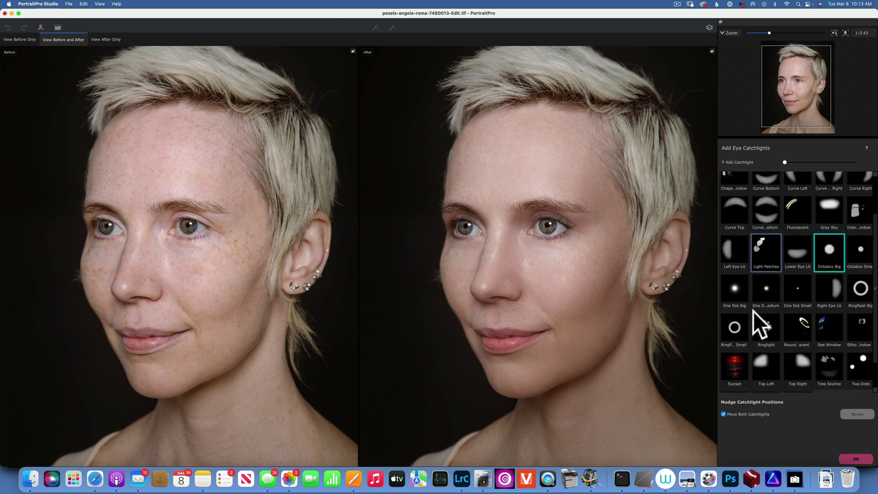
pyautogui.click(855, 458)
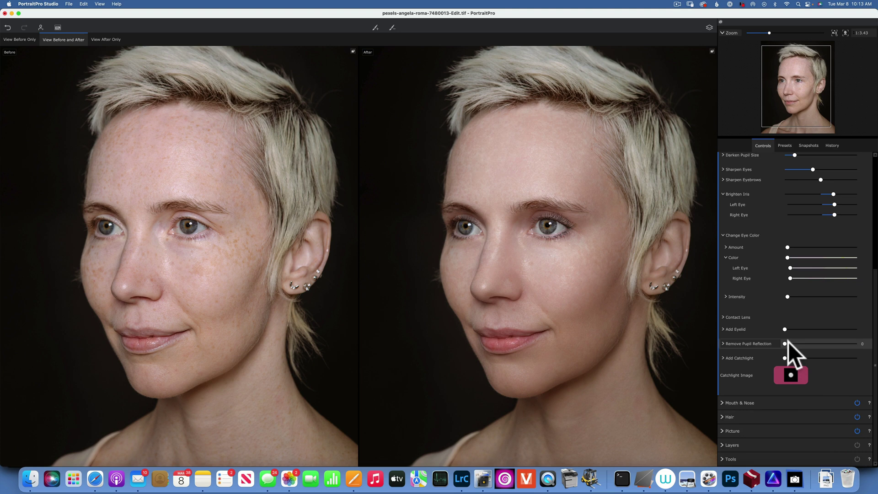
# Reduce the Mouth & Nose Master Fade to slightly above 60 and Lip Saturation to about 40
pyautogui.click(723, 403)
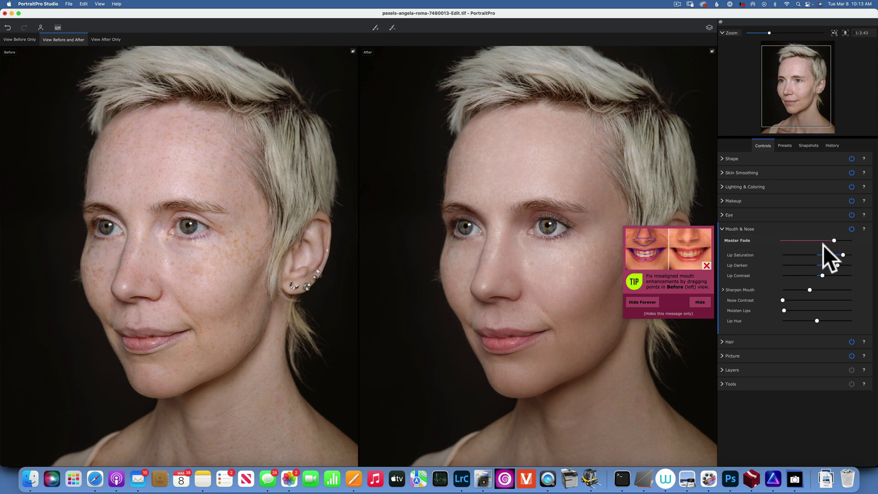
pyautogui.moveTo(830, 254)
pyautogui.mouseDown()
pyautogui.moveTo(813, 253)
pyautogui.moveTo(863, 255)
pyautogui.moveTo(832, 254)
pyautogui.mouseUp()
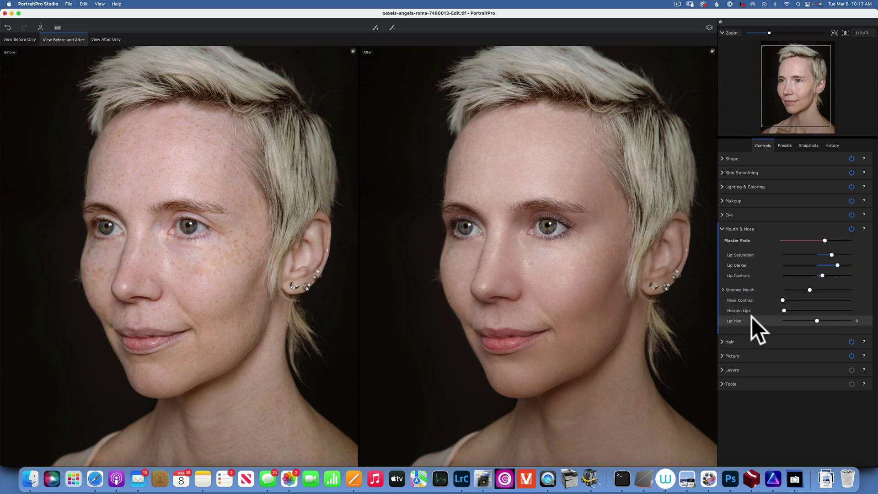
pyautogui.click(721, 229)
# Open the hair color choices and try Dark copper and Medium auburn on the hair
pyautogui.click(723, 243)
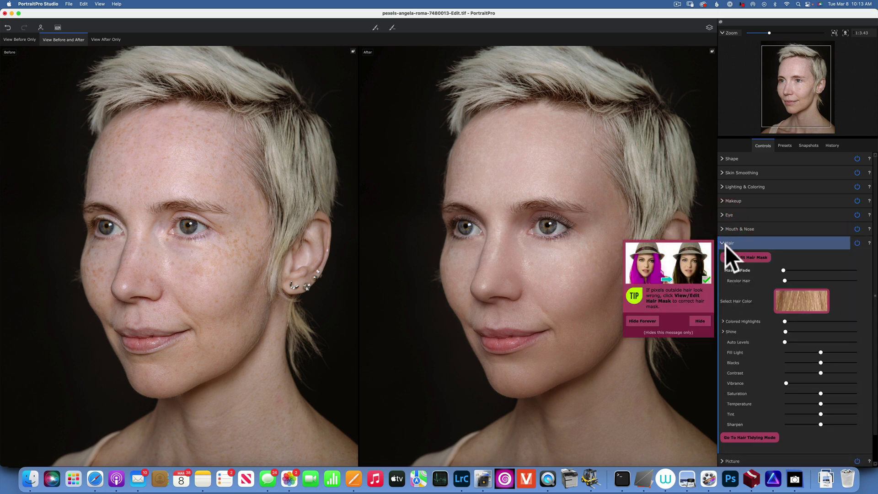
pyautogui.click(810, 299)
pyautogui.click(811, 307)
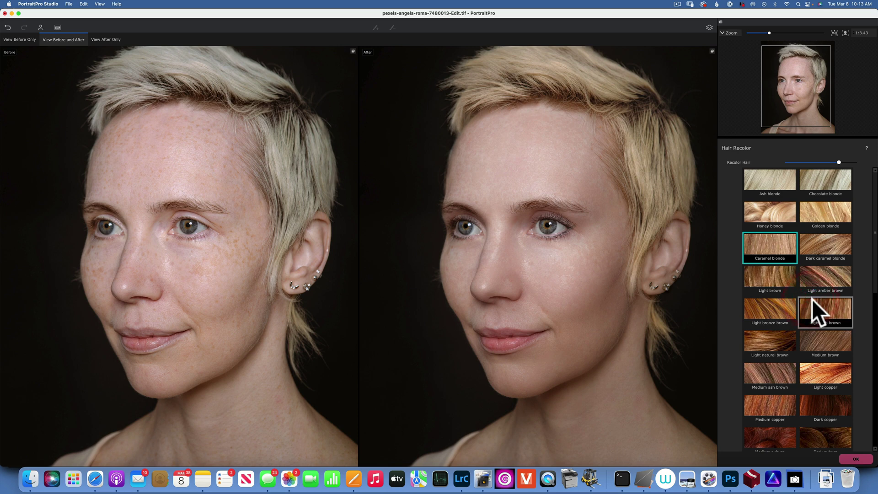
pyautogui.click(819, 407)
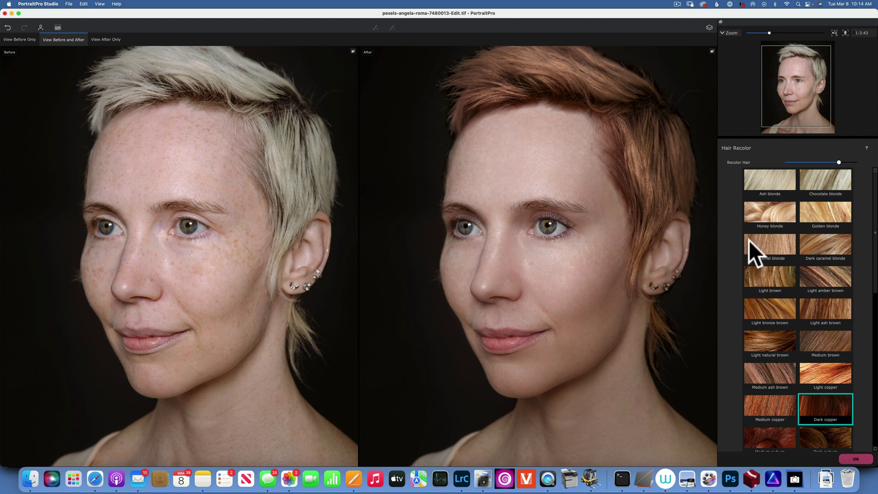
pyautogui.click(783, 436)
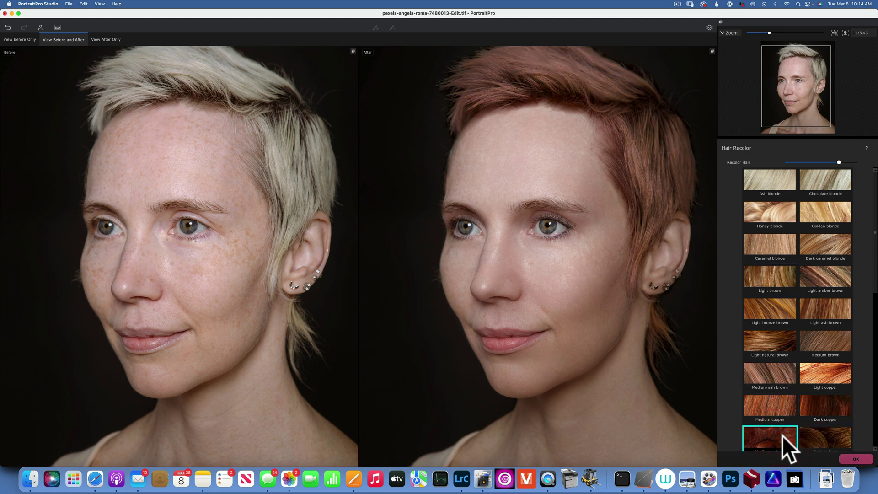
# Try Dark caramel blonde, Light amber brown, Medium brown and Medium ash brown on the hair
pyautogui.click(828, 249)
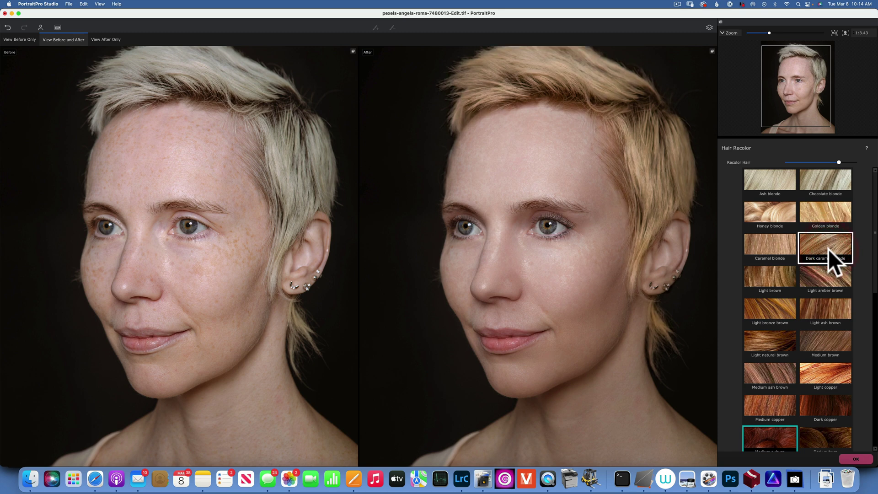
pyautogui.click(833, 274)
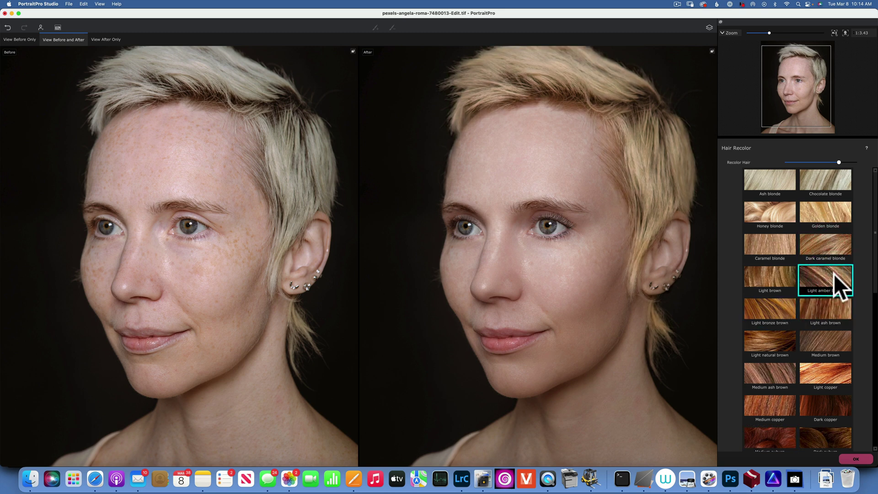
pyautogui.click(838, 341)
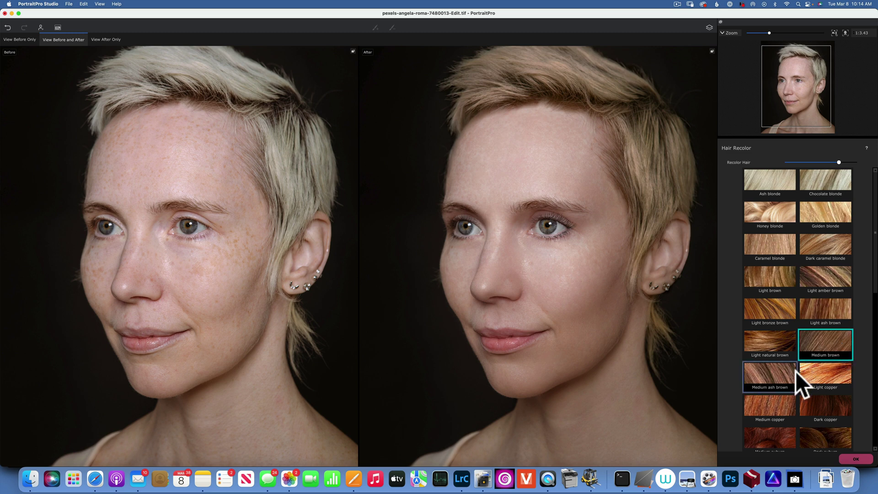
pyautogui.click(774, 375)
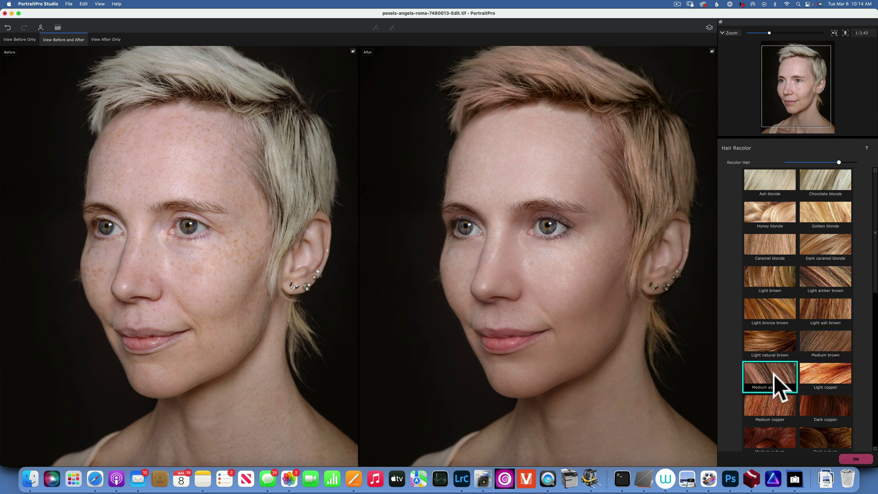
# Recolor the hair with Dark chocolate brown, reduce Recolor Hair to about 35 and accept the hair color
pyautogui.scroll(-3, 829, 370)
pyautogui.scroll(-5, 830, 370)
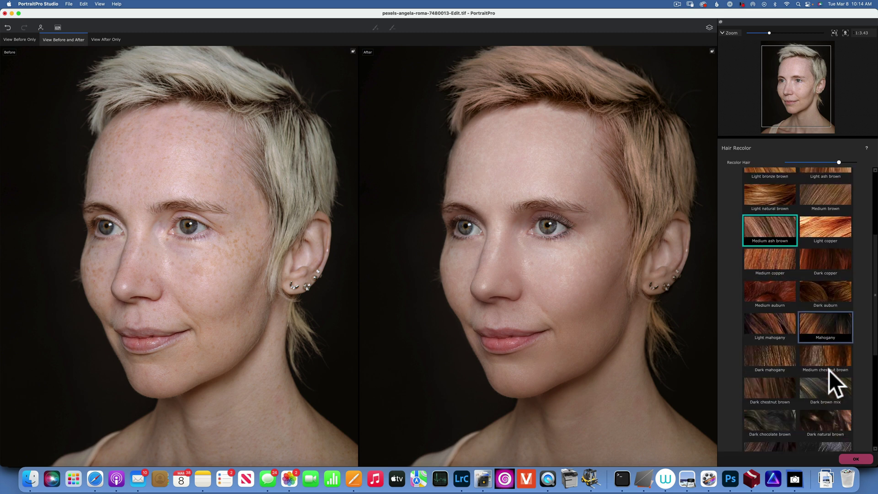
pyautogui.click(773, 356)
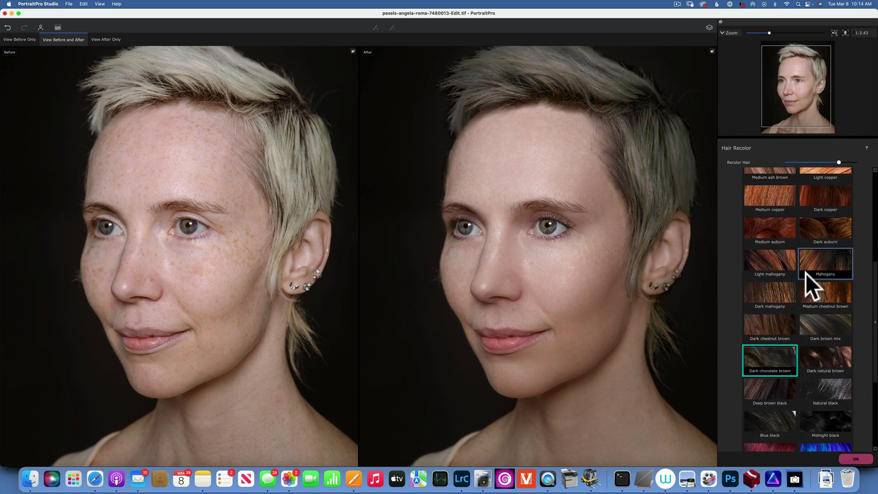
pyautogui.scroll(6, 808, 252)
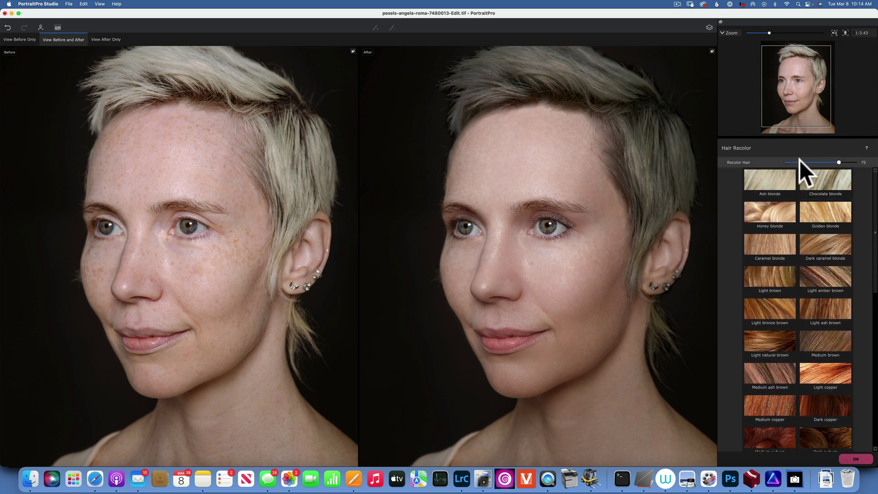
pyautogui.moveTo(802, 160); pyautogui.dragTo(811, 161)
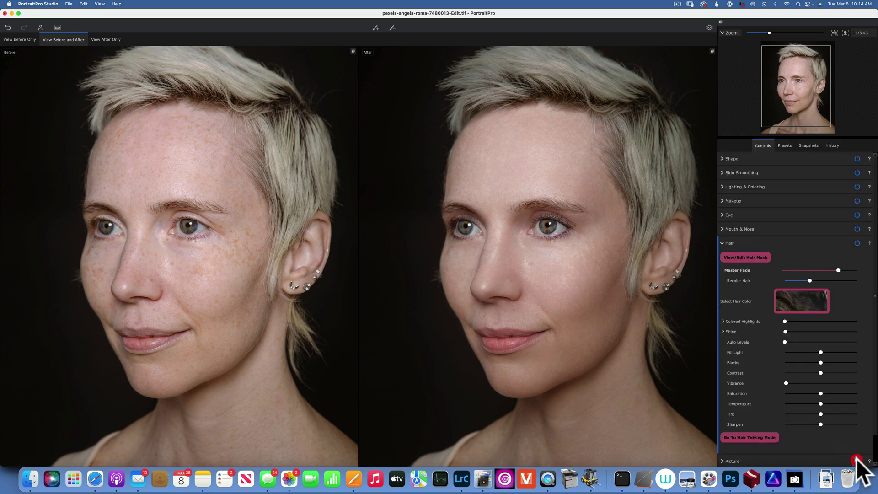
# Choose a light caramel color for Colored Highlights at about 30, and lower the Hair Master Fade to about 35
pyautogui.scroll(-2, 780, 352)
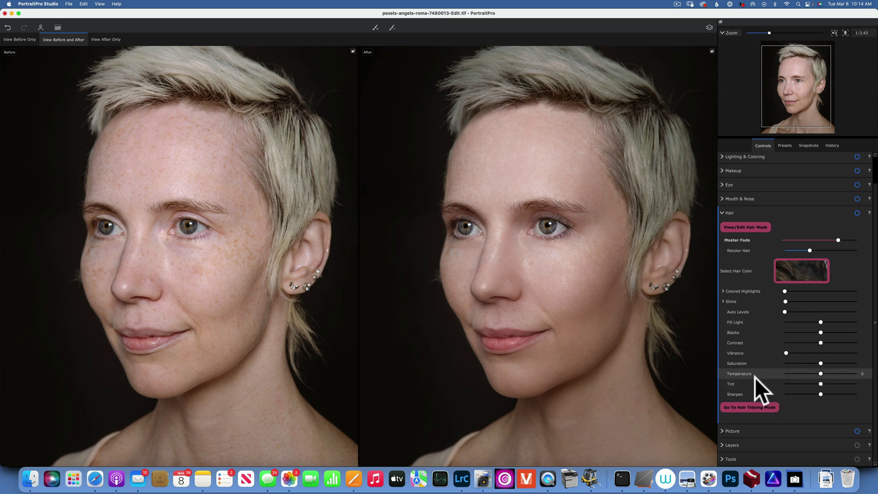
pyautogui.click(722, 291)
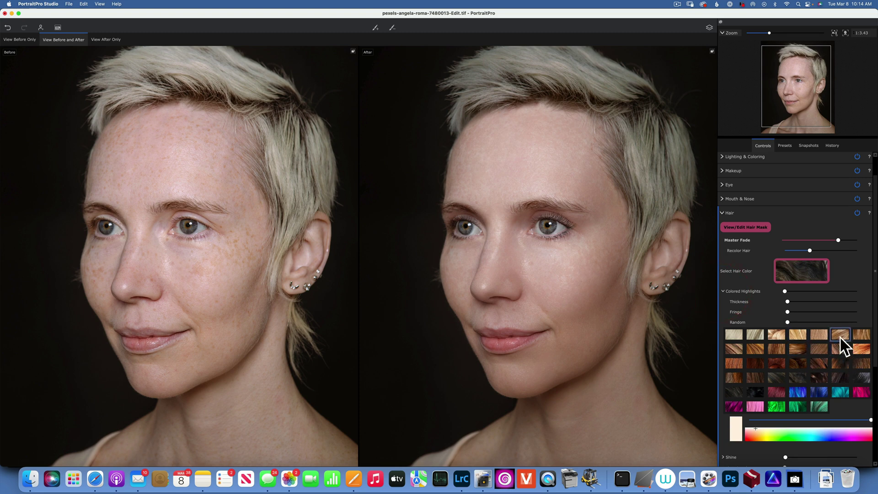
pyautogui.click(818, 335)
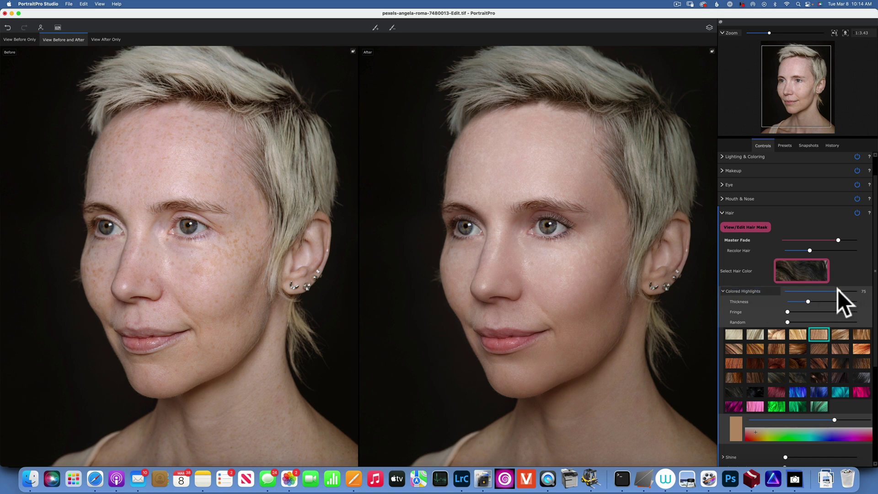
pyautogui.moveTo(838, 289); pyautogui.dragTo(806, 301)
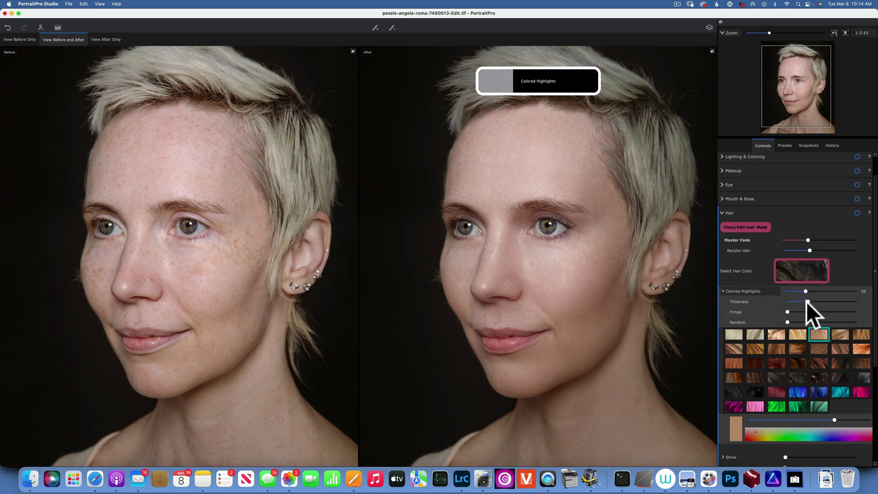
pyautogui.click(807, 301)
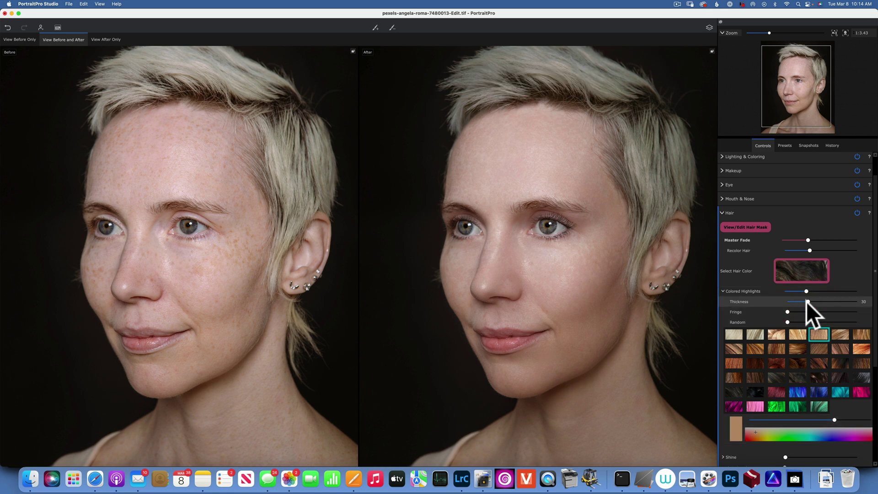
# Save the retouched portrait and return to Lightroom Classic
pyautogui.moveTo(232, 178)
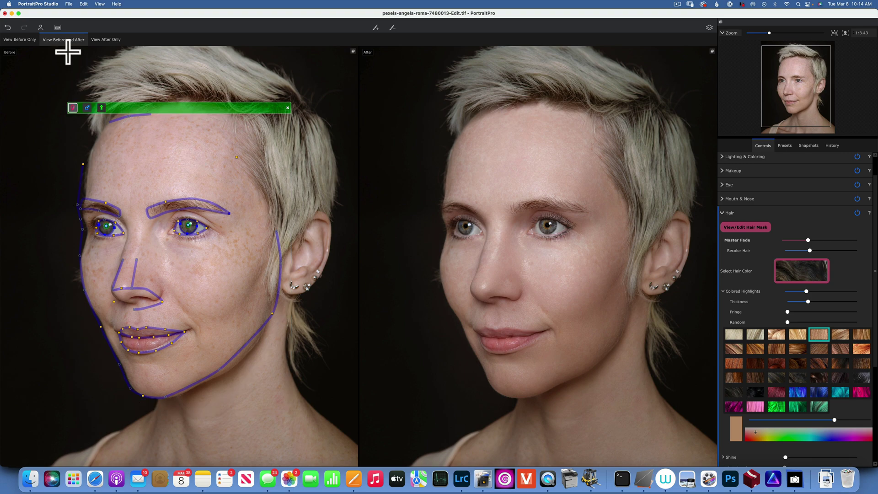
pyautogui.click(57, 27)
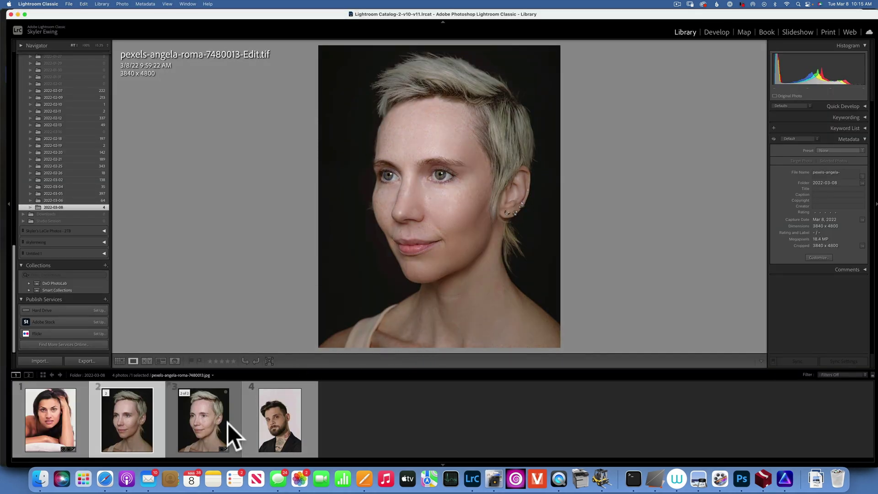
# Compare the original pexels-angela-roma-7480013.jpg with the retouched TIF version by switching between them repeatedly
pyautogui.click(213, 416)
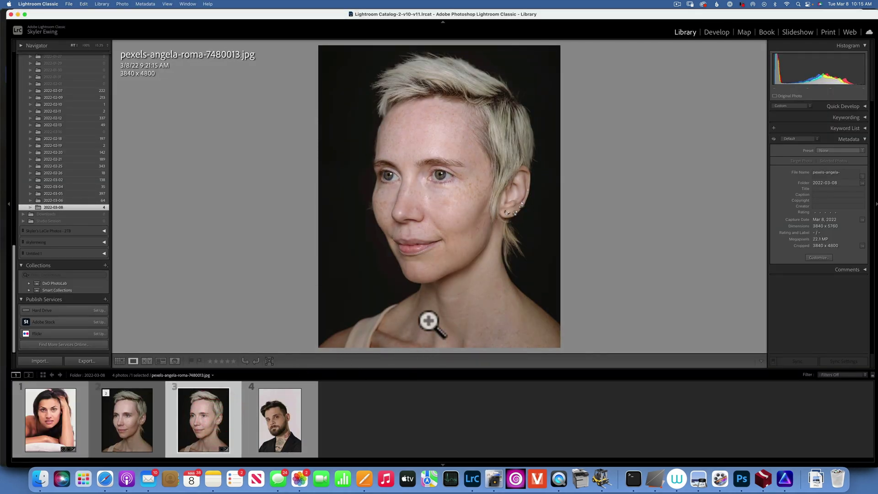
pyautogui.press('Left')
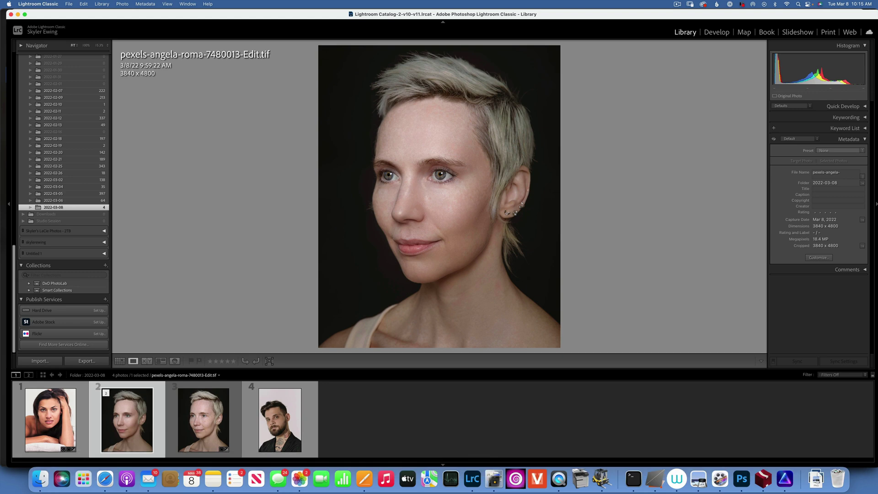
pyautogui.press('Right')
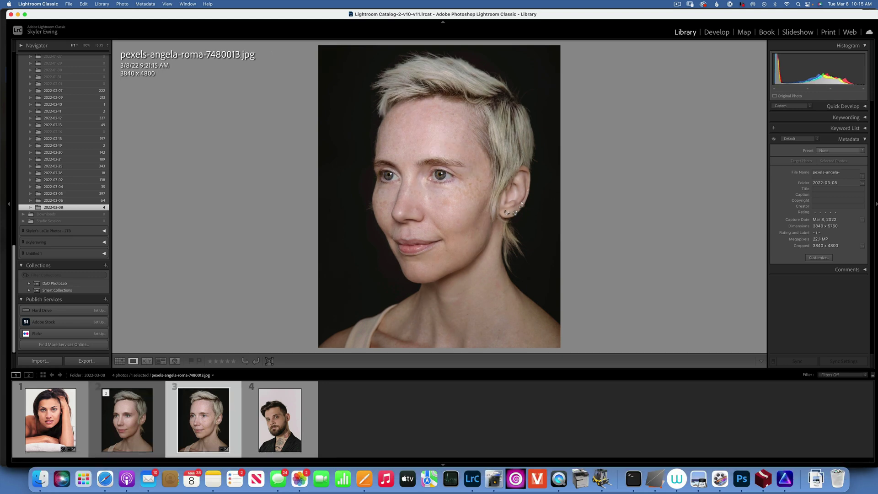
pyautogui.press('Left')
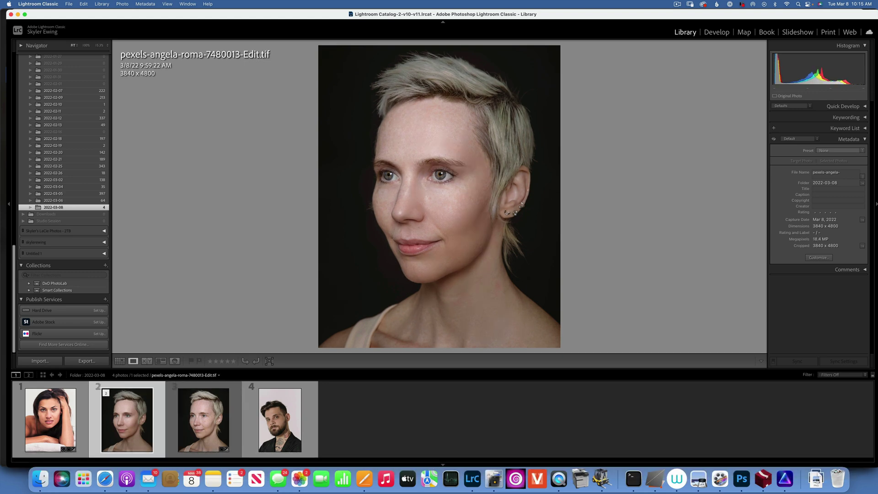
pyautogui.press('Right')
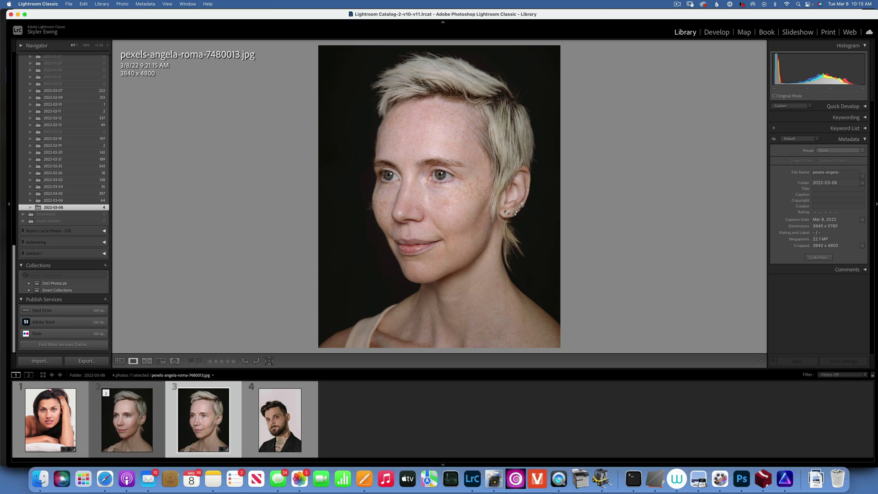
pyautogui.press('Left')
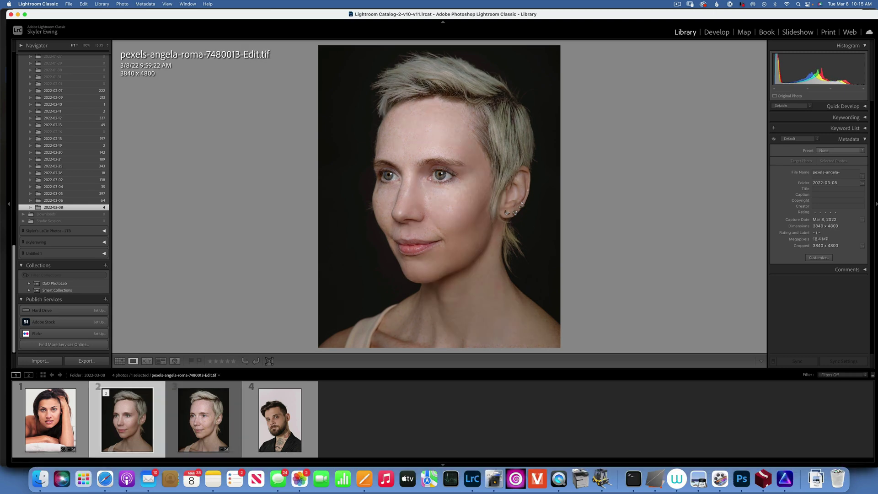
pyautogui.press('Right')
pyautogui.press('Left')
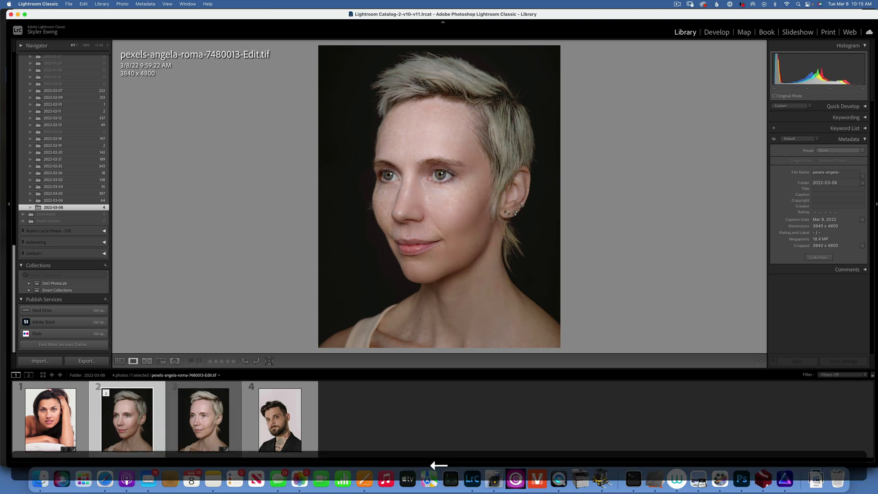
# Open the photo of the dark-haired woman on the massage lounger in PortraitPro Studio as a copy with Lightroom adjustments
pyautogui.click(47, 416)
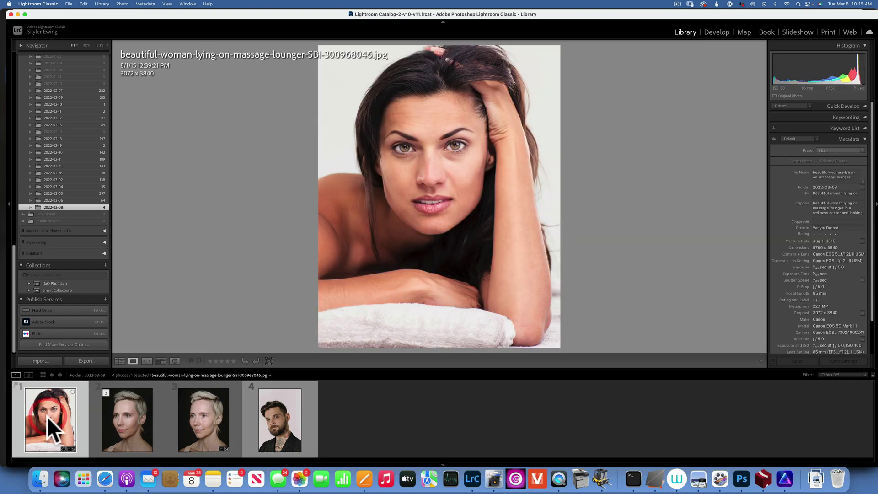
pyautogui.click(121, 4)
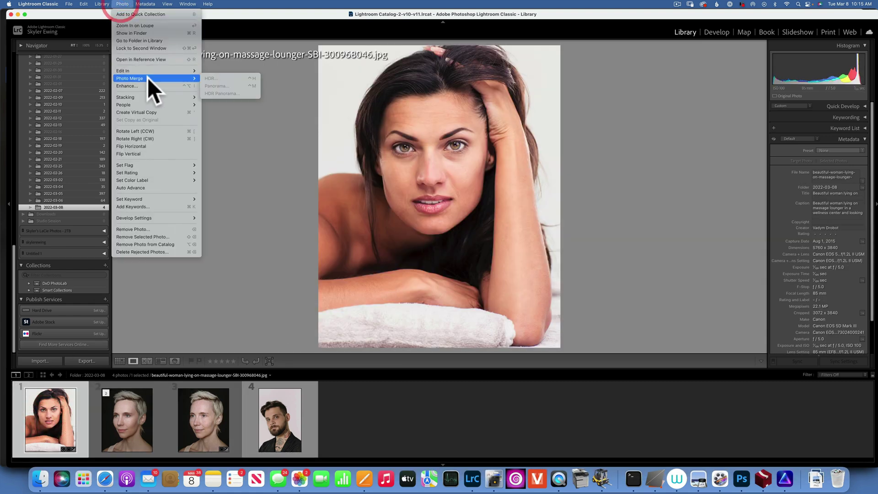
pyautogui.moveTo(143, 70)
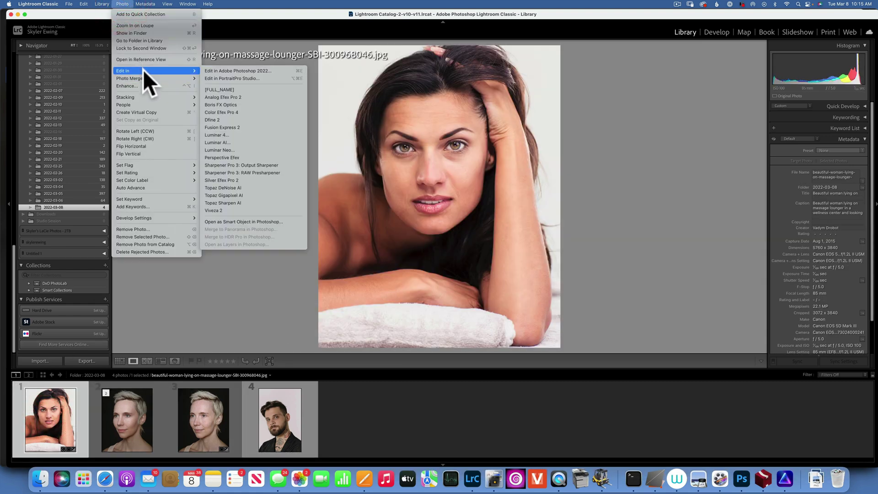
pyautogui.click(252, 79)
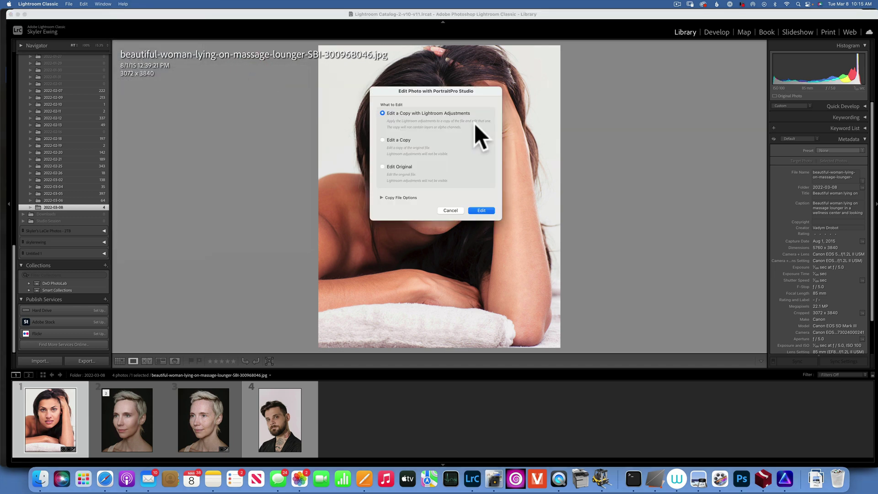
pyautogui.click(486, 209)
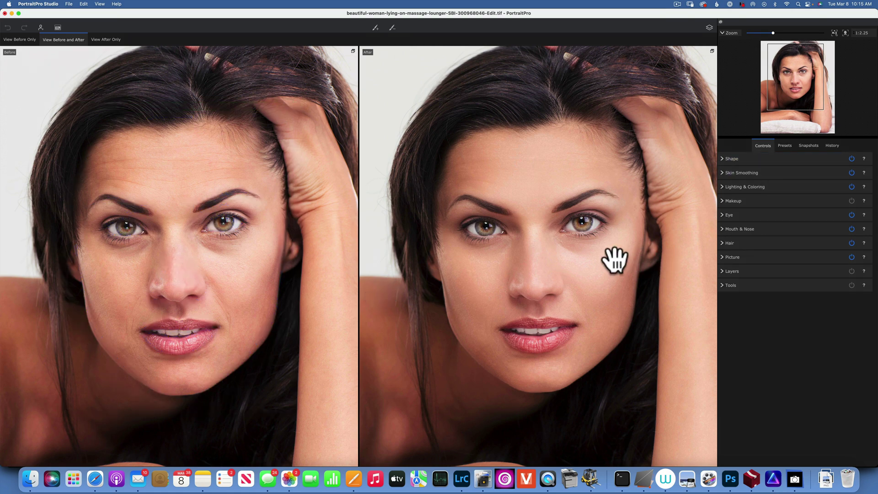
# Refine the eyebrow outlines in the Before view, fitting the arch and outer tip of the brow nearest her raised hand
pyautogui.moveTo(282, 221)
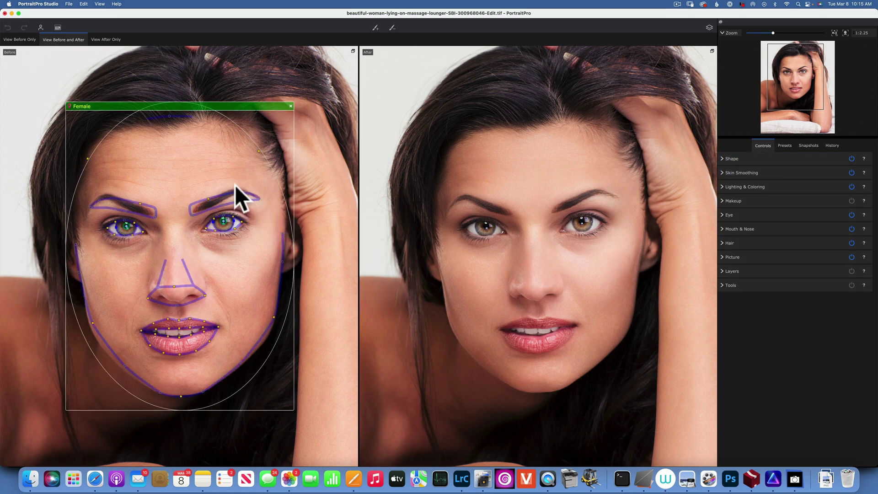
pyautogui.moveTo(237, 188)
pyautogui.mouseDown()
pyautogui.moveTo(259, 202)
pyautogui.moveTo(240, 185)
pyautogui.mouseUp()
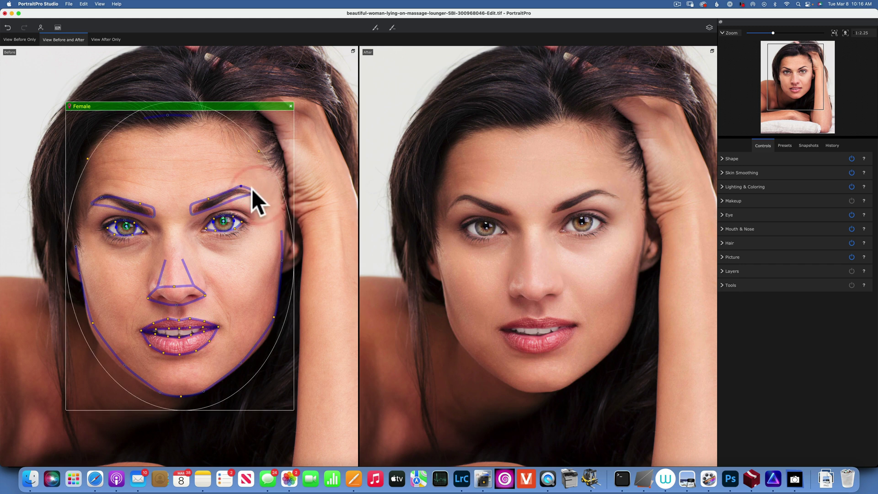
pyautogui.moveTo(259, 196); pyautogui.dragTo(261, 197)
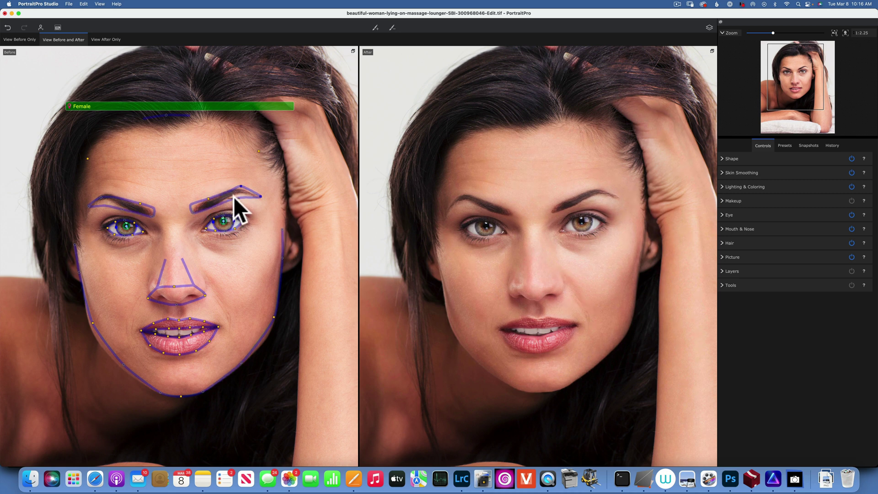
pyautogui.click(235, 196)
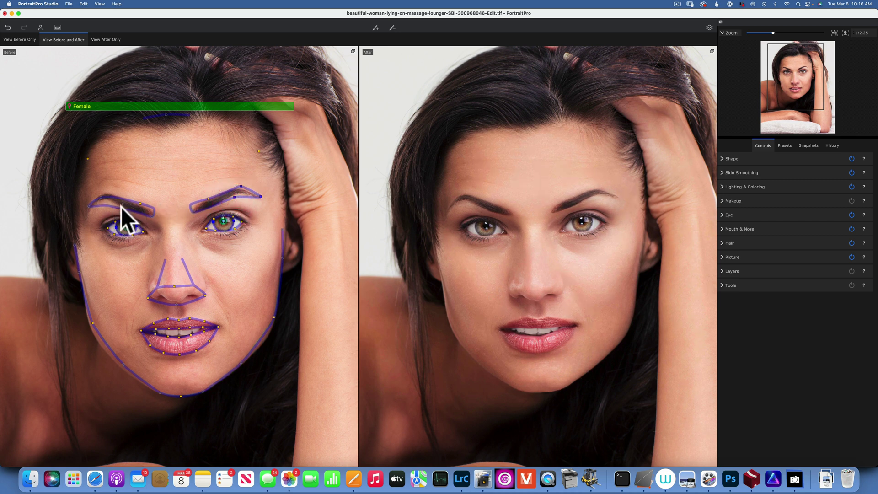
pyautogui.click(106, 201)
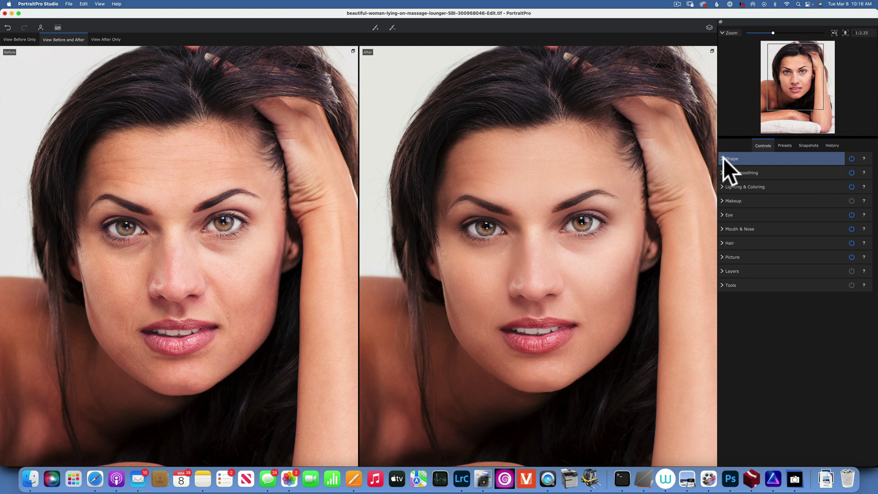
# Reduce the Skin Smoothing Master Fade to about 45 and collapse the Skin Smoothing controls
pyautogui.click(723, 172)
pyautogui.moveTo(822, 200); pyautogui.dragTo(818, 199)
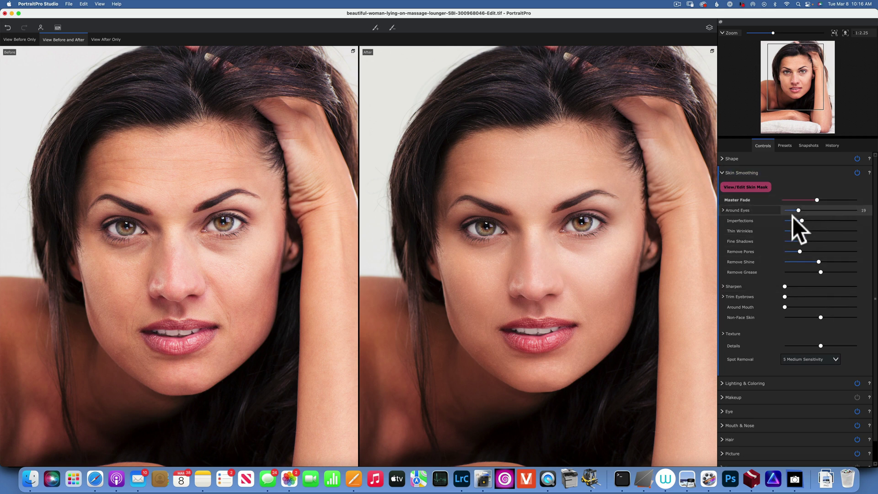
pyautogui.click(722, 172)
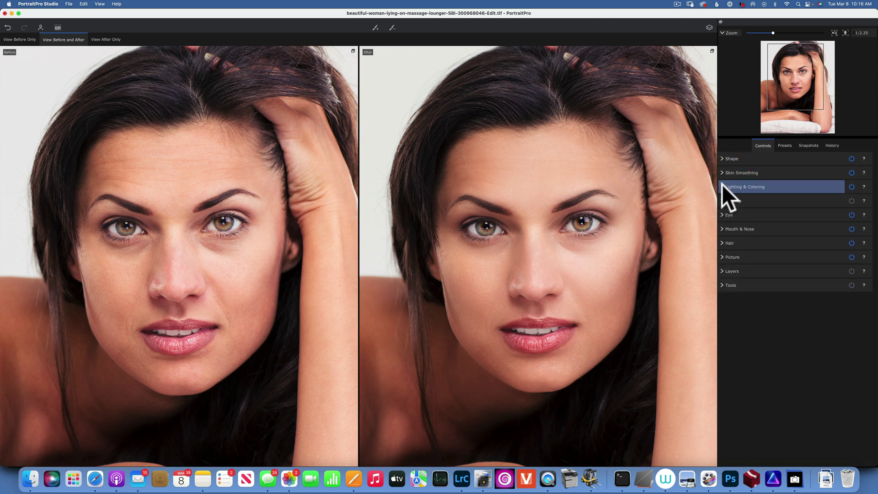
# Aim the Lighting & Coloring light at the woman's face from slightly above and raise Base Contrast to about 55
pyautogui.click(722, 185)
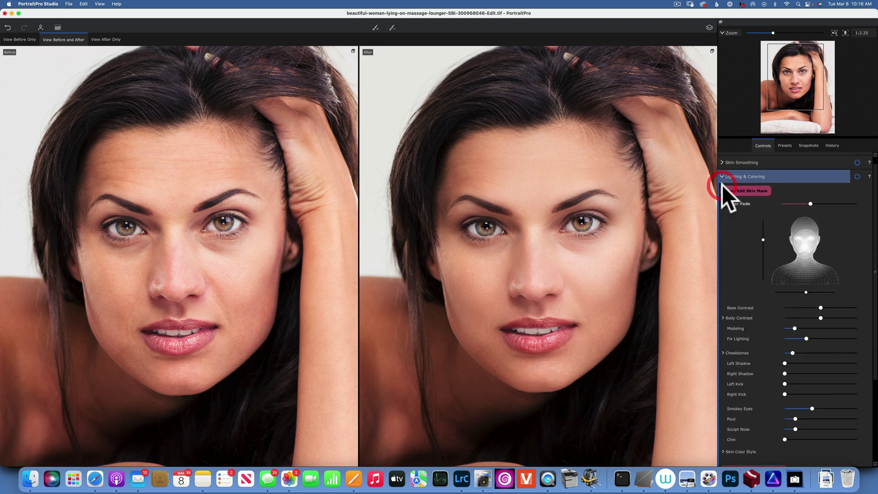
pyautogui.moveTo(807, 231); pyautogui.dragTo(804, 215)
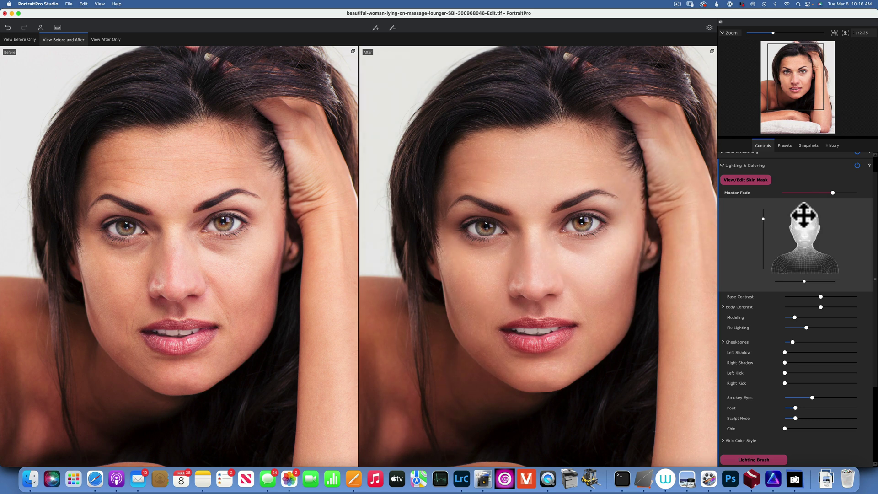
pyautogui.moveTo(820, 297); pyautogui.dragTo(841, 297)
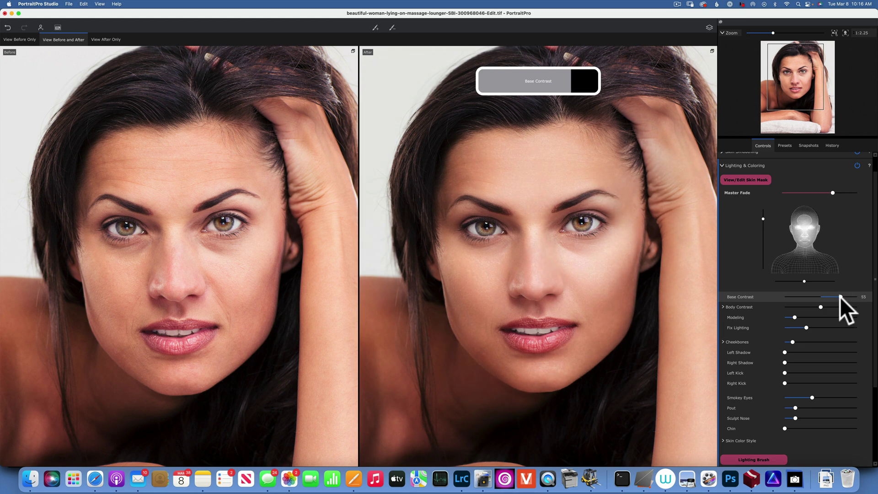
pyautogui.moveTo(804, 229); pyautogui.dragTo(800, 218)
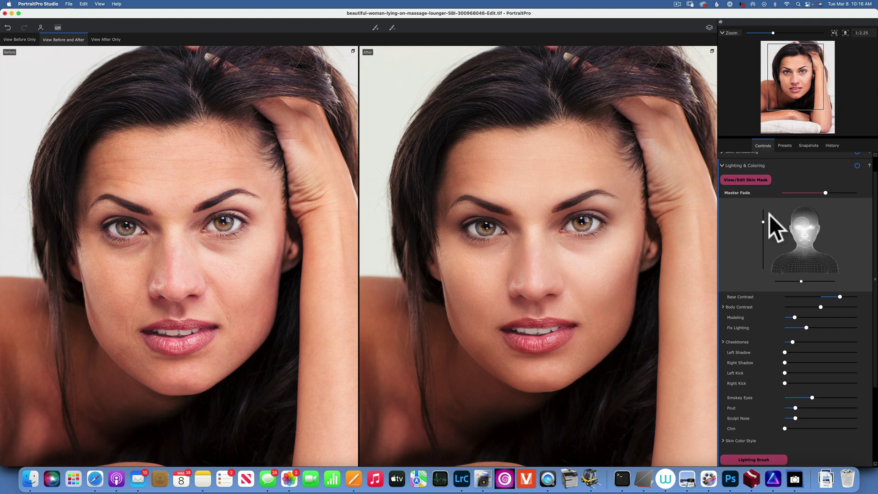
pyautogui.click(721, 165)
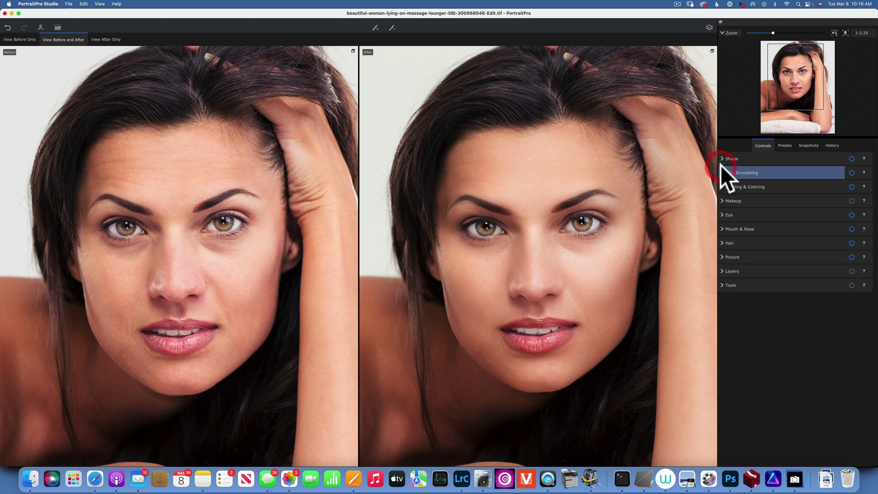
# Add Makeup to the woman's eyes, with Mascara at about half strength and Upper Eyeshadow at about 65
pyautogui.click(722, 201)
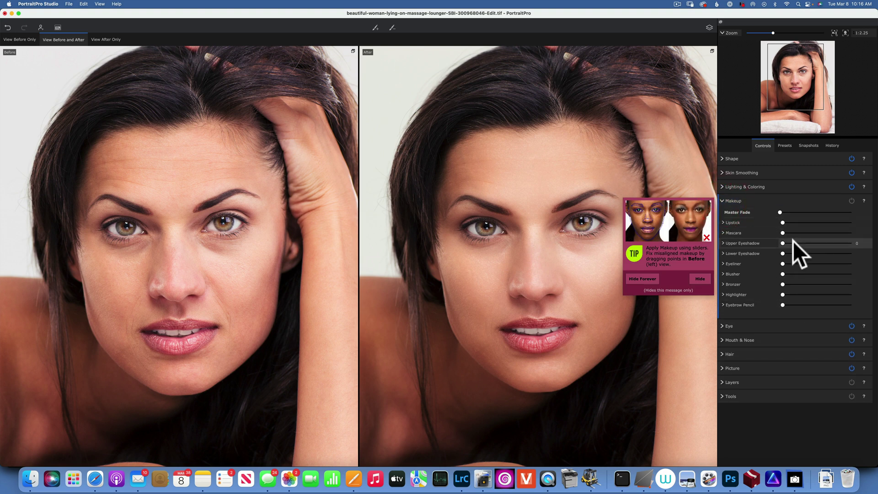
pyautogui.click(724, 233)
pyautogui.moveTo(789, 232); pyautogui.dragTo(819, 233)
pyautogui.click(723, 233)
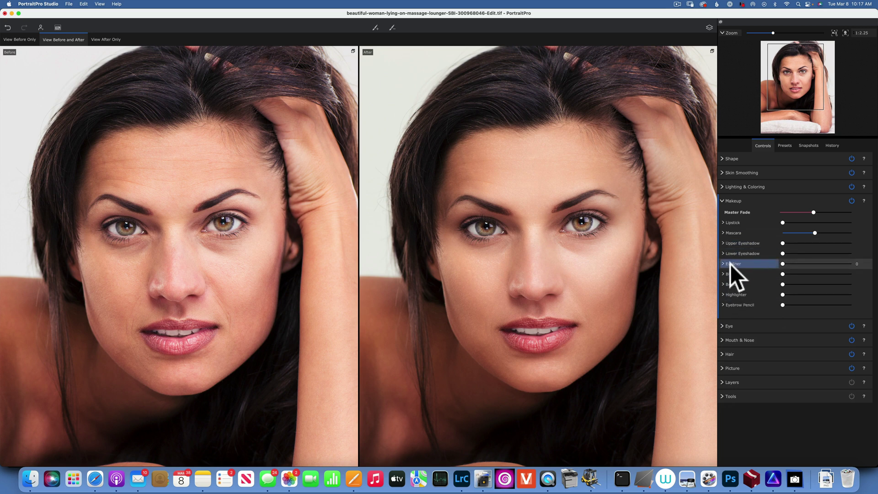
pyautogui.click(723, 242)
pyautogui.moveTo(784, 242); pyautogui.dragTo(833, 244)
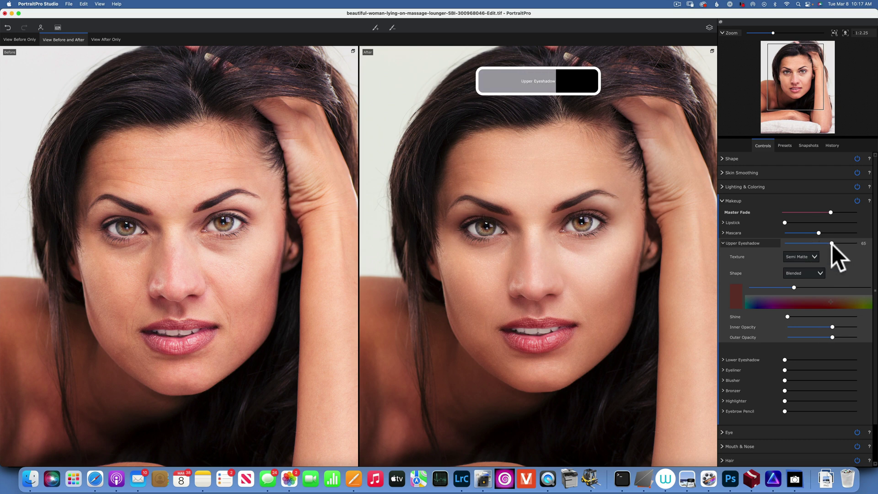
pyautogui.click(723, 243)
# Add Lower Eyeshadow at about a third of full strength and Blusher at 12
pyautogui.click(723, 252)
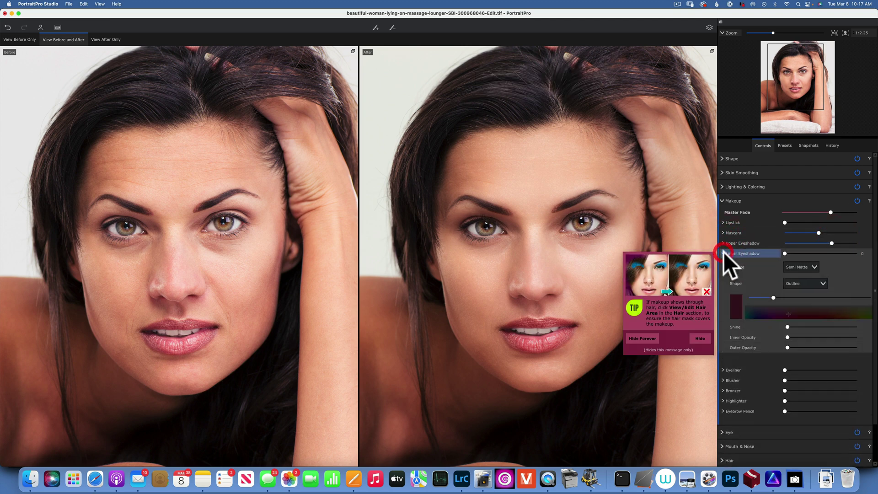
pyautogui.moveTo(785, 253); pyautogui.dragTo(810, 254)
pyautogui.click(723, 253)
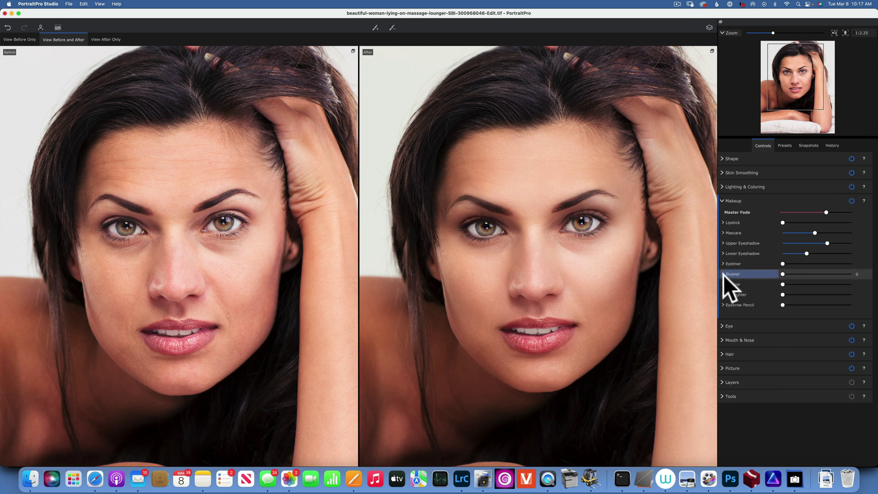
pyautogui.moveTo(782, 273); pyautogui.dragTo(791, 272)
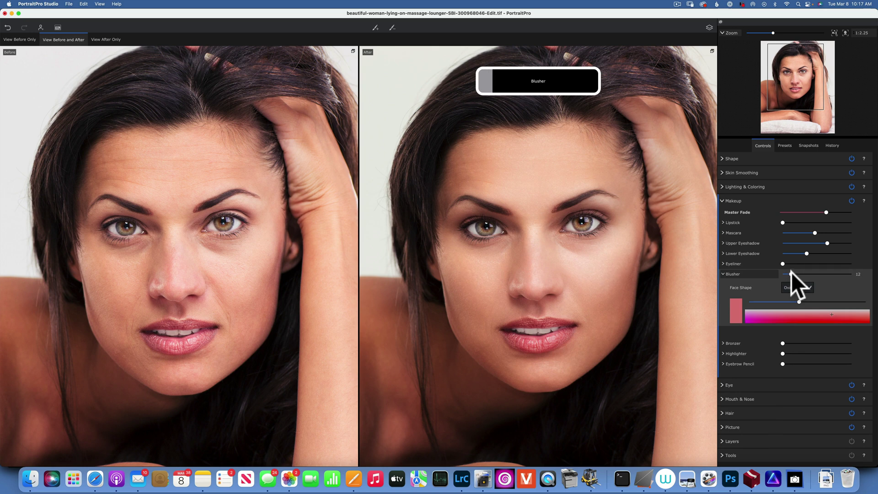
pyautogui.click(723, 273)
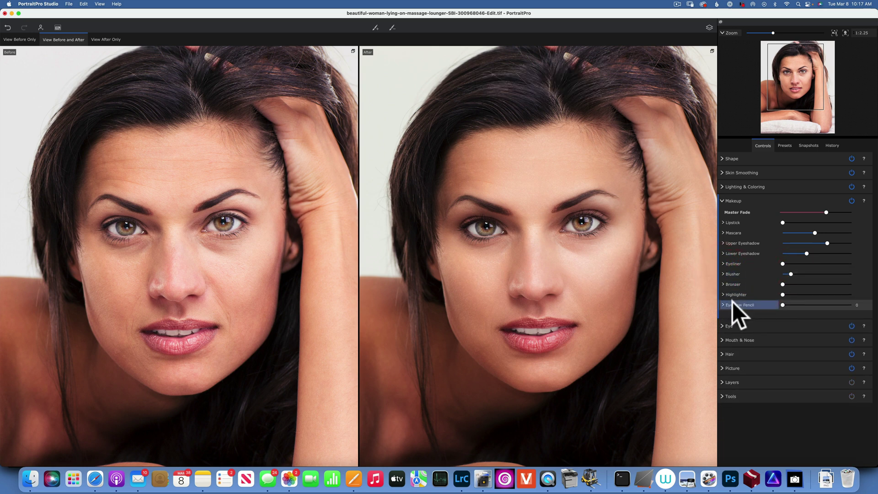
# Collapse the Hair controls and save the dark-haired woman's retouched portrait back to Lightroom Classic
pyautogui.click(723, 326)
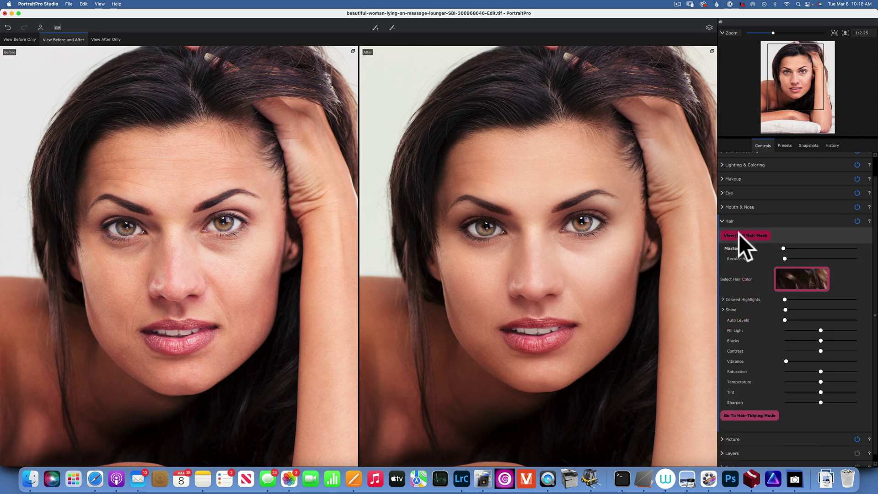
pyautogui.click(720, 221)
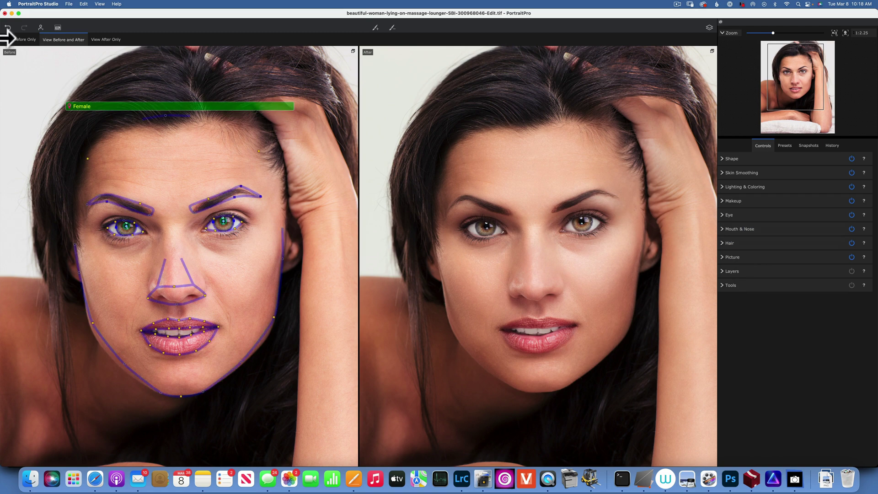
pyautogui.click(60, 26)
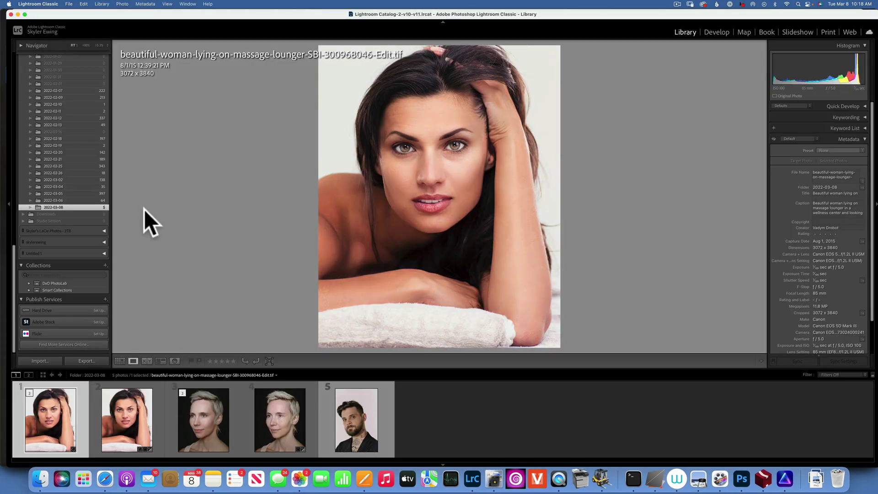
# Compare the original beautiful-woman-lying-on-massage-lounger photo with its retouched TIF version by switching between them
pyautogui.click(126, 417)
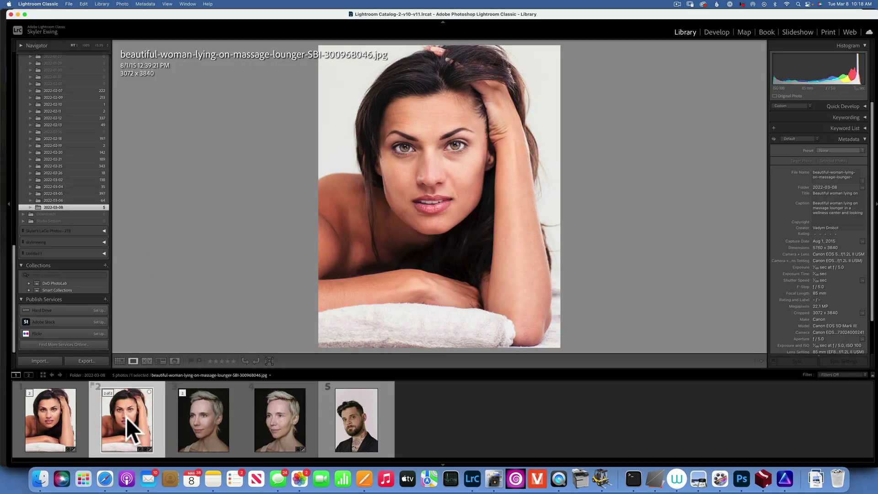
pyautogui.press('Left')
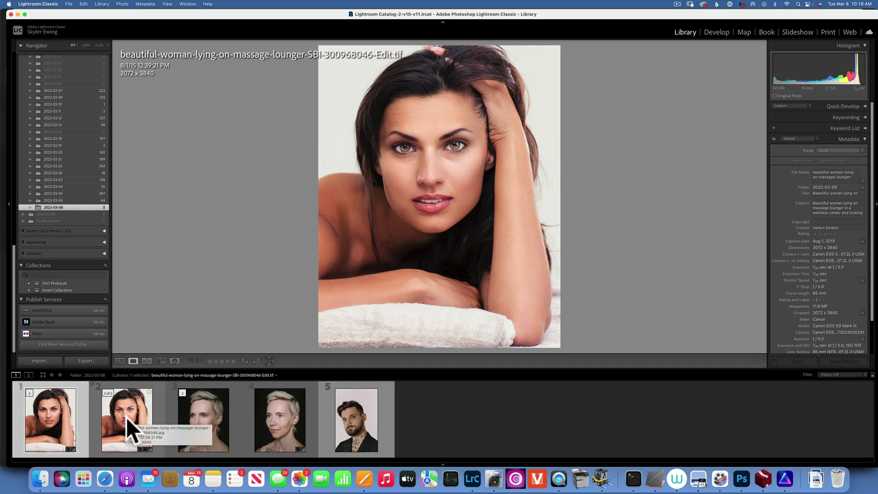
pyautogui.press('Right')
pyautogui.press('Left')
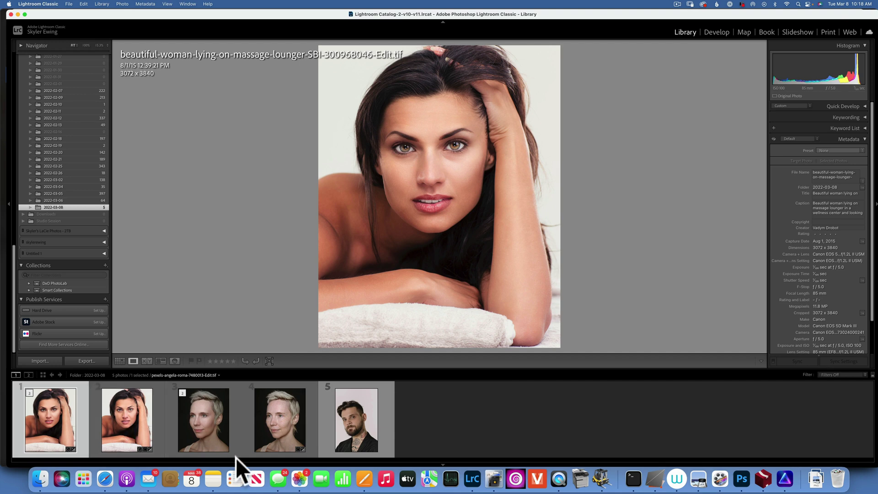
# Open the bearded man's photo pexels-cottonbro-6152640.jpg in PortraitPro Studio as an edit copy
pyautogui.click(358, 424)
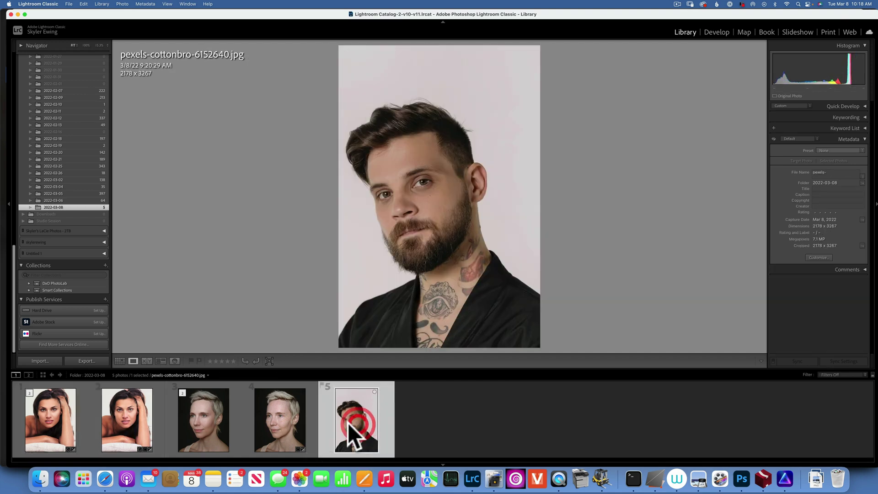
pyautogui.click(122, 4)
pyautogui.moveTo(137, 71)
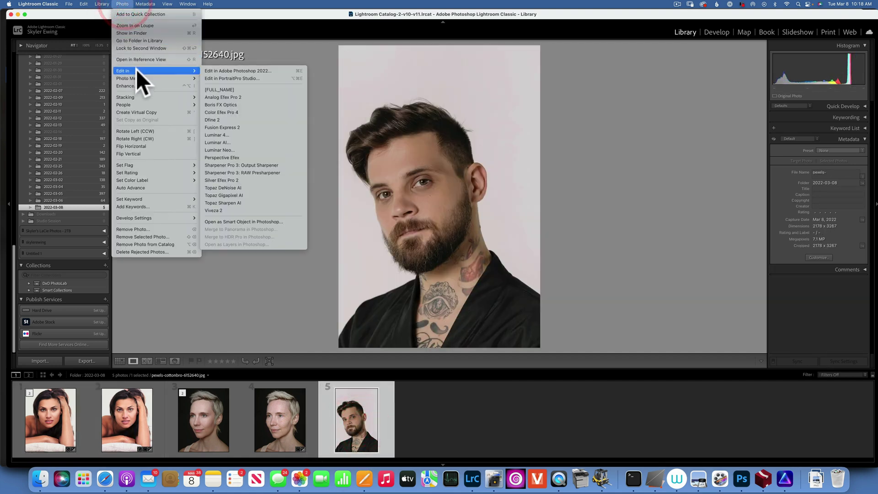
pyautogui.click(244, 78)
pyautogui.click(487, 211)
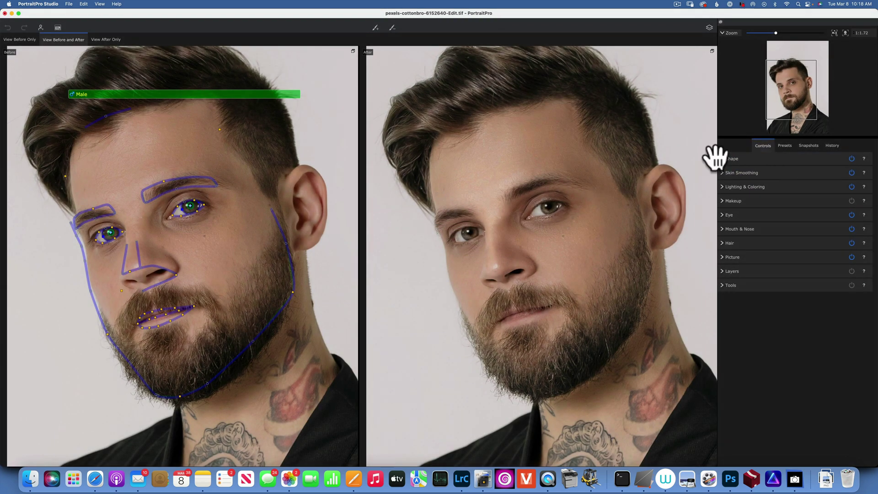
# Relight the man's face from the side of his visible ear in Lighting & Coloring and raise Base Contrast to 54
pyautogui.click(723, 172)
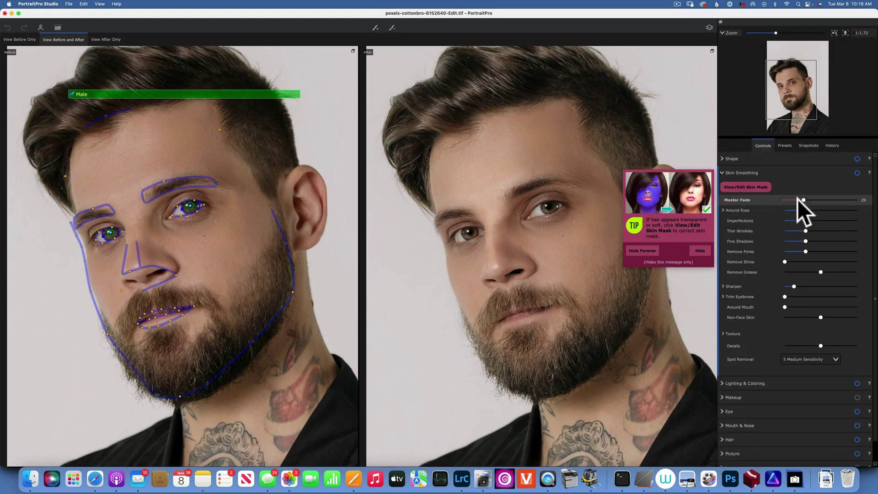
pyautogui.click(720, 172)
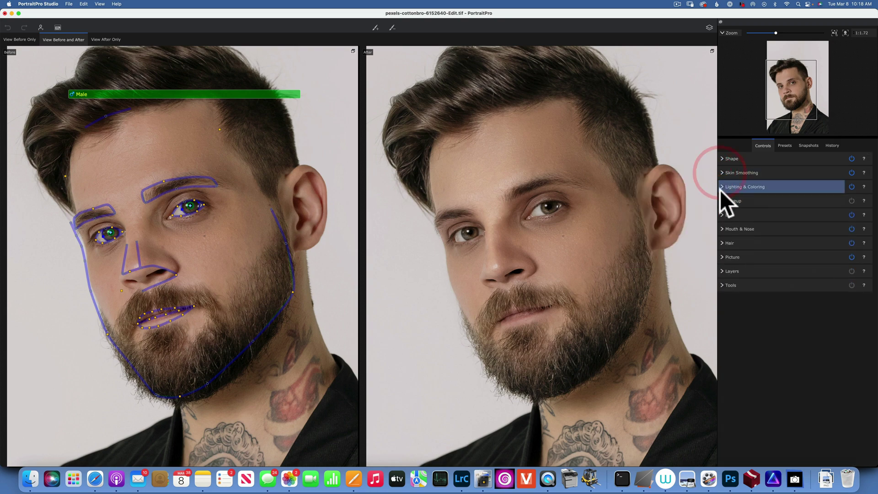
pyautogui.click(723, 186)
pyautogui.moveTo(810, 239)
pyautogui.mouseDown()
pyautogui.moveTo(799, 191)
pyautogui.moveTo(805, 218)
pyautogui.moveTo(826, 218)
pyautogui.mouseUp()
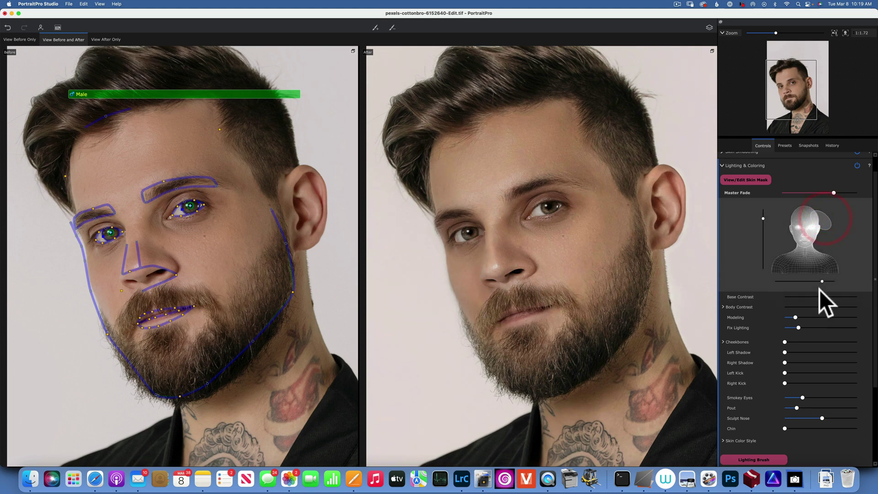
pyautogui.moveTo(821, 297)
pyautogui.mouseDown()
pyautogui.moveTo(860, 295)
pyautogui.moveTo(767, 292)
pyautogui.moveTo(868, 299)
pyautogui.moveTo(843, 300)
pyautogui.mouseUp()
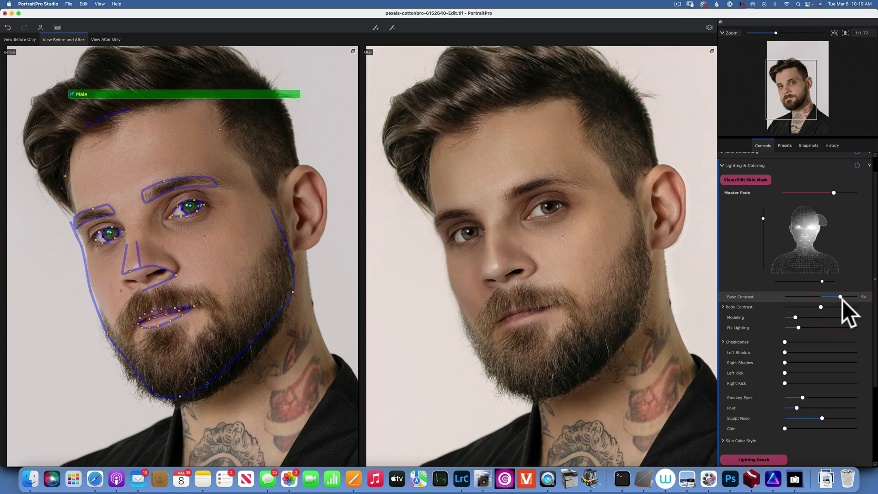
pyautogui.moveTo(819, 221)
pyautogui.mouseDown()
pyautogui.moveTo(804, 231)
pyautogui.moveTo(817, 222)
pyautogui.mouseUp()
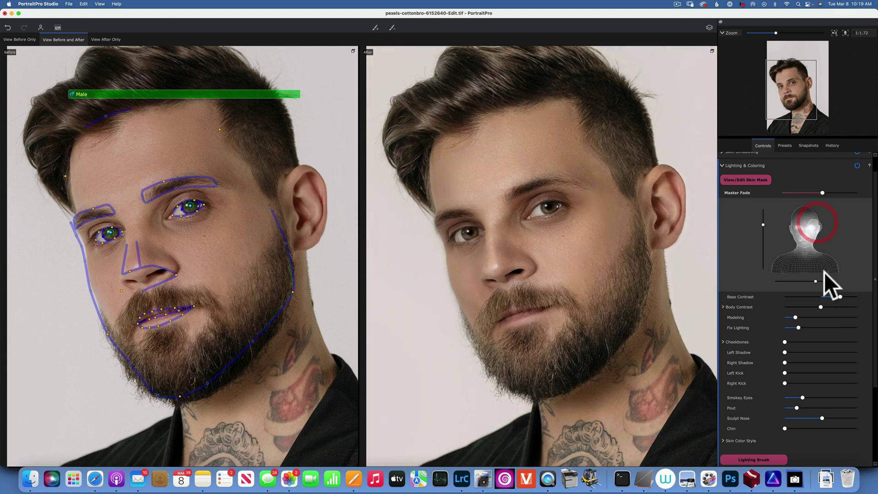
pyautogui.click(721, 163)
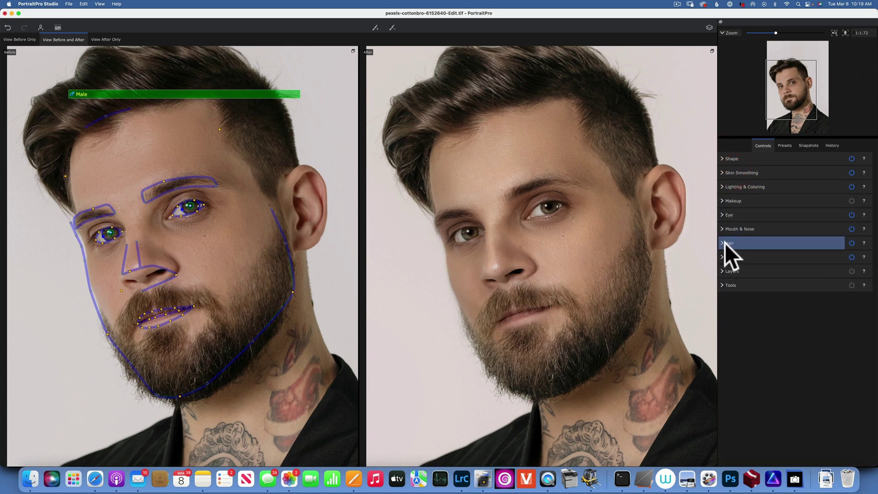
# Look over the Hair controls and Restore brush settings, and save the bearded man's portrait back to Lightroom Classic
pyautogui.click(723, 243)
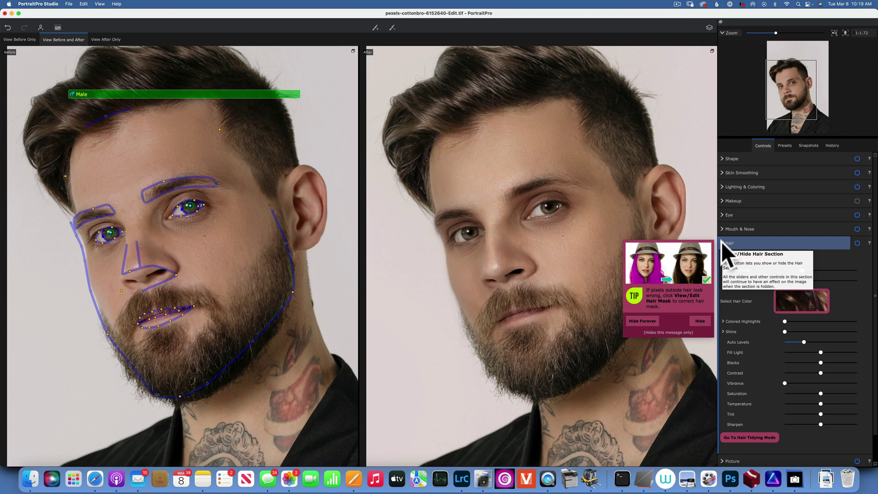
pyautogui.click(722, 242)
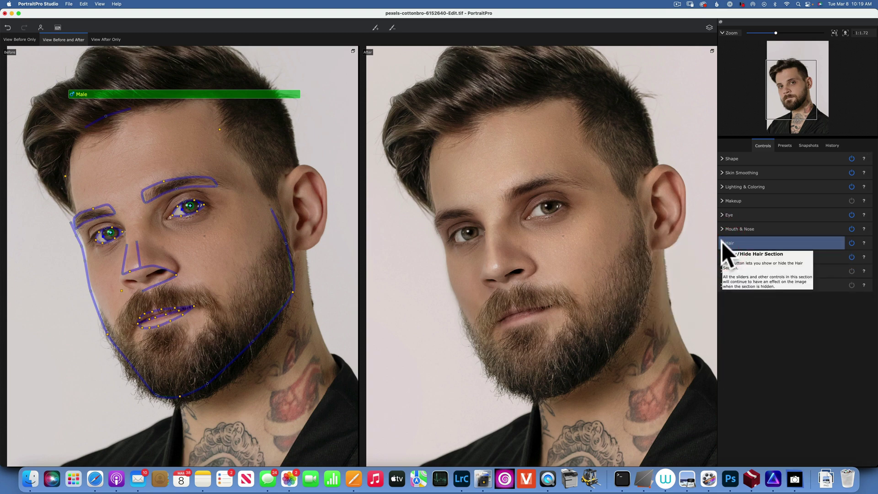
pyautogui.click(392, 27)
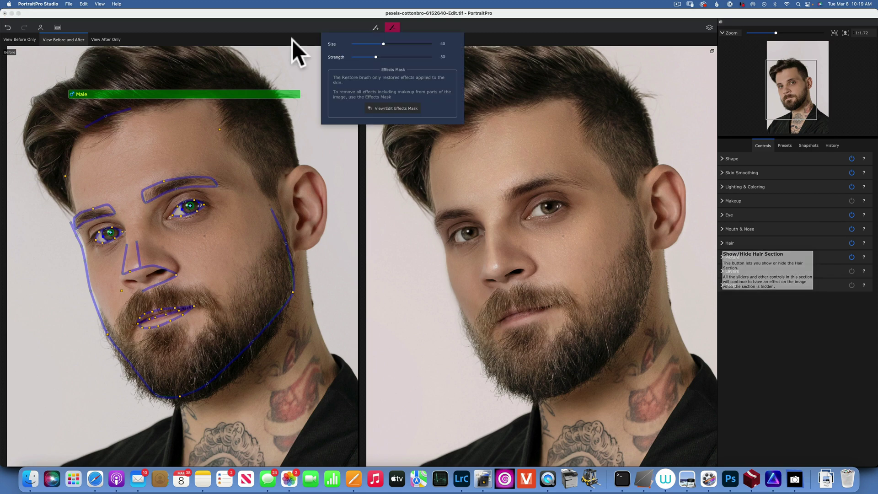
pyautogui.click(59, 27)
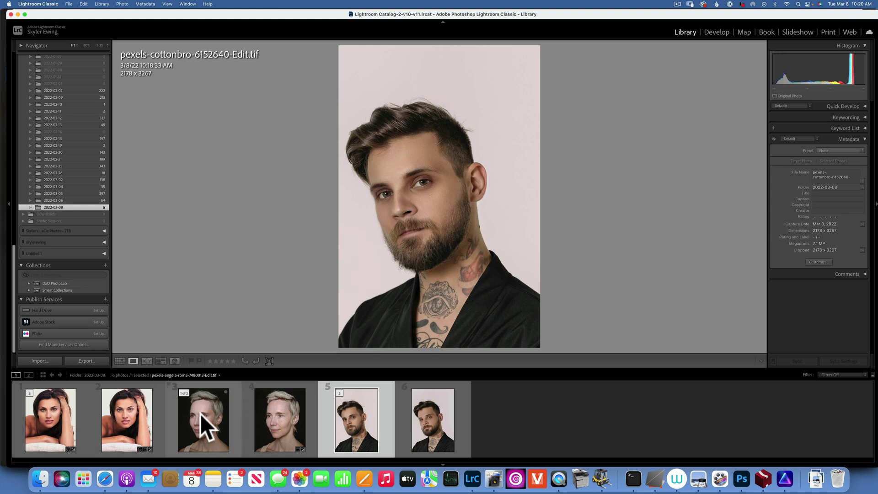
# Compare the original and retouched versions of the blonde woman's portrait and of the dark-haired woman's portrait
pyautogui.press('Left')
pyautogui.press('Left')
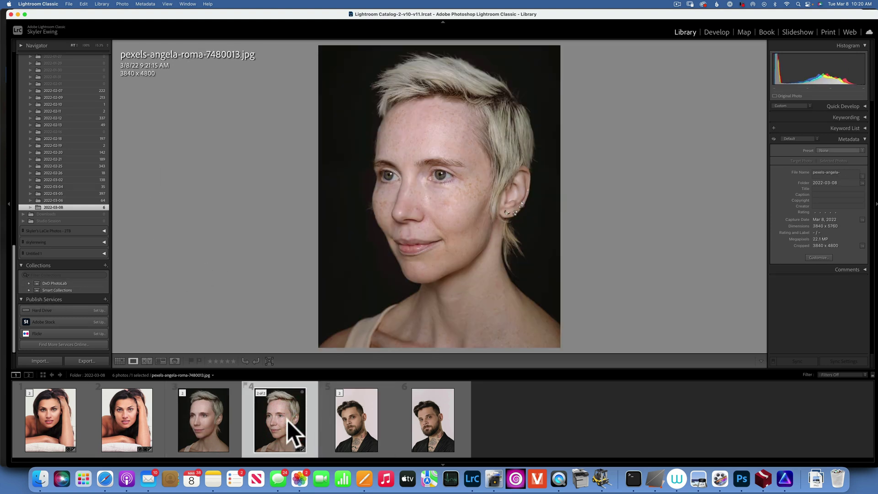
pyautogui.press('Right')
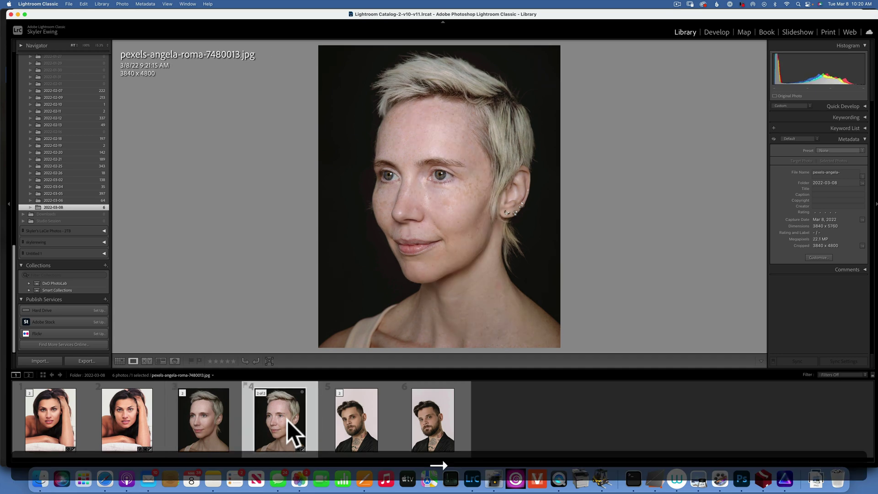
pyautogui.press('Left')
pyautogui.press('Right')
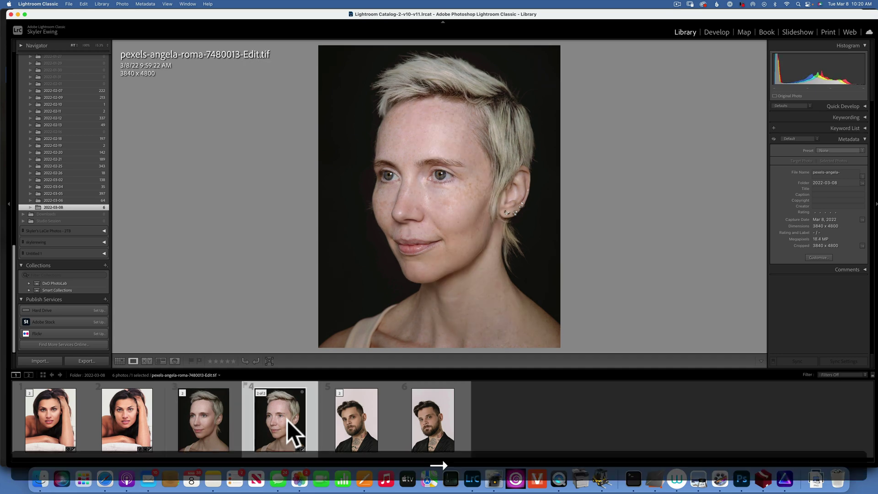
pyautogui.press('Left')
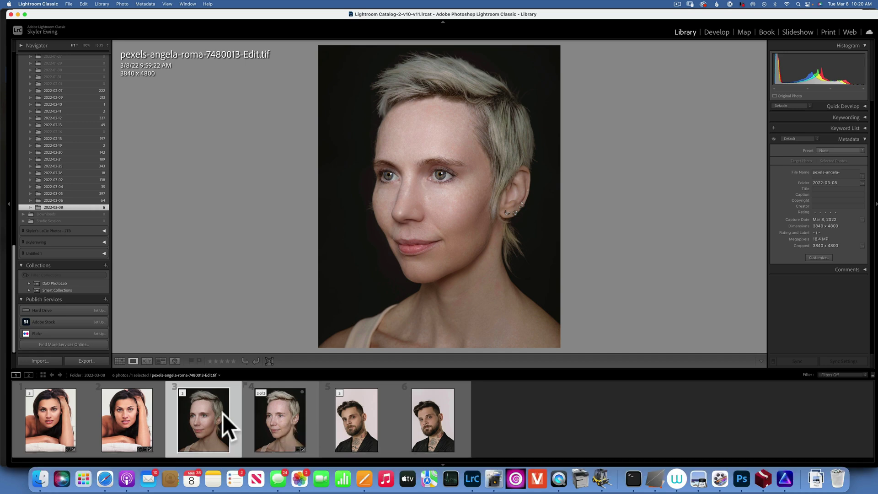
pyautogui.click(127, 412)
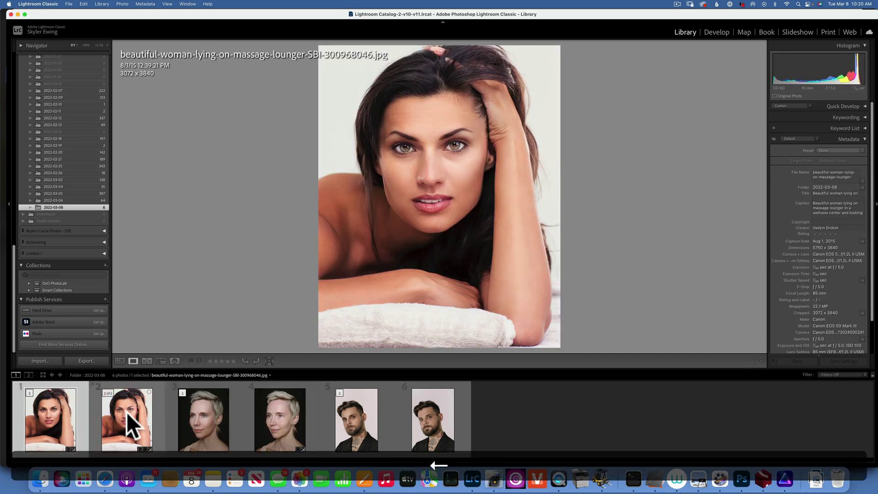
pyautogui.press('Left')
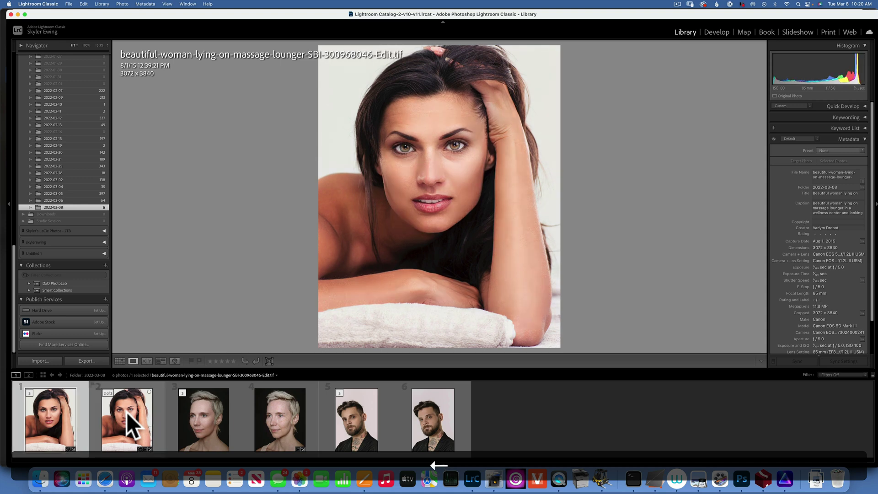